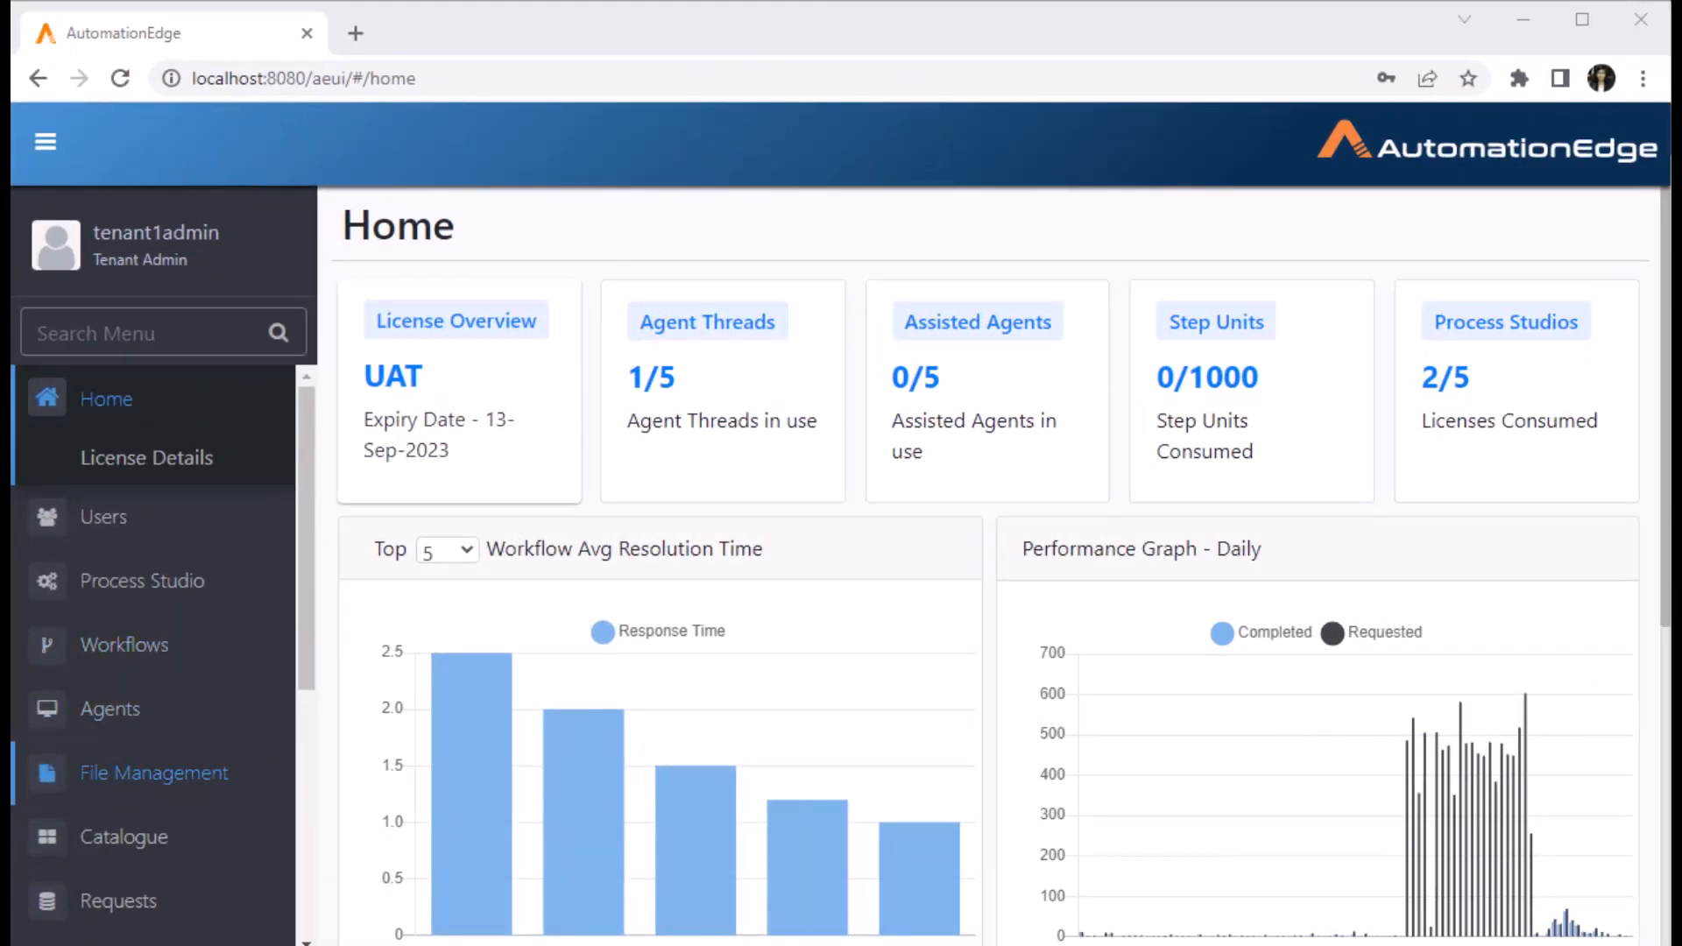
- Start a new report template named 'SR-Product wise Sales Distribution' with a pie chart description
scroll(149, 762, down, 3)
click(113, 709)
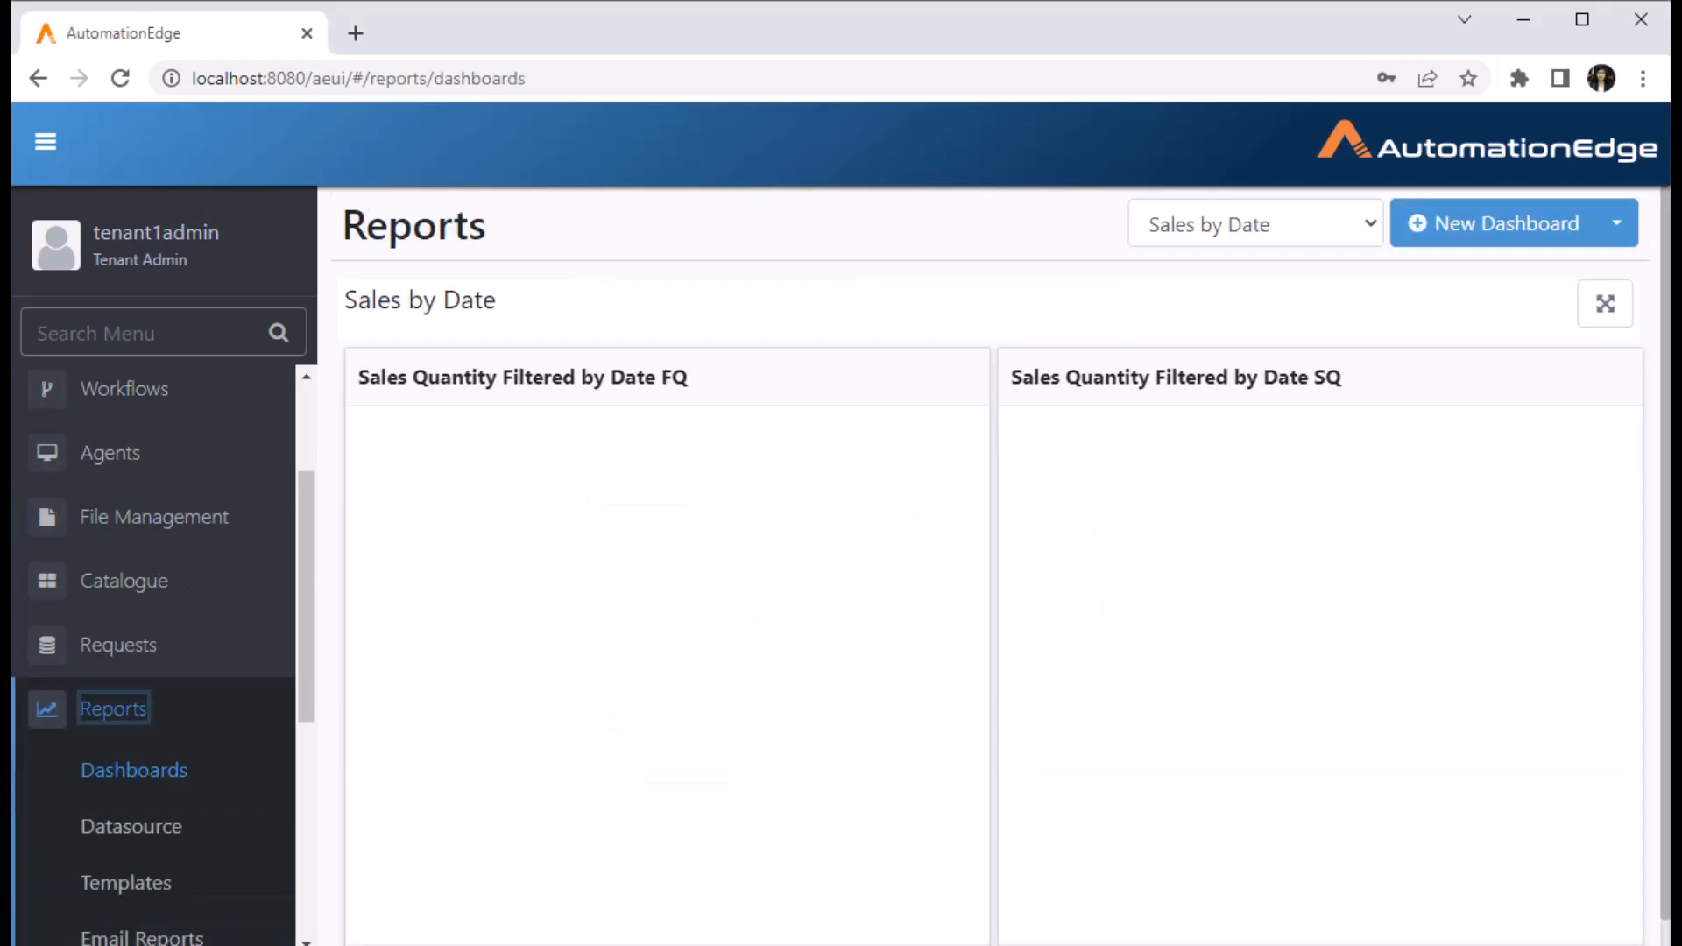
click(126, 754)
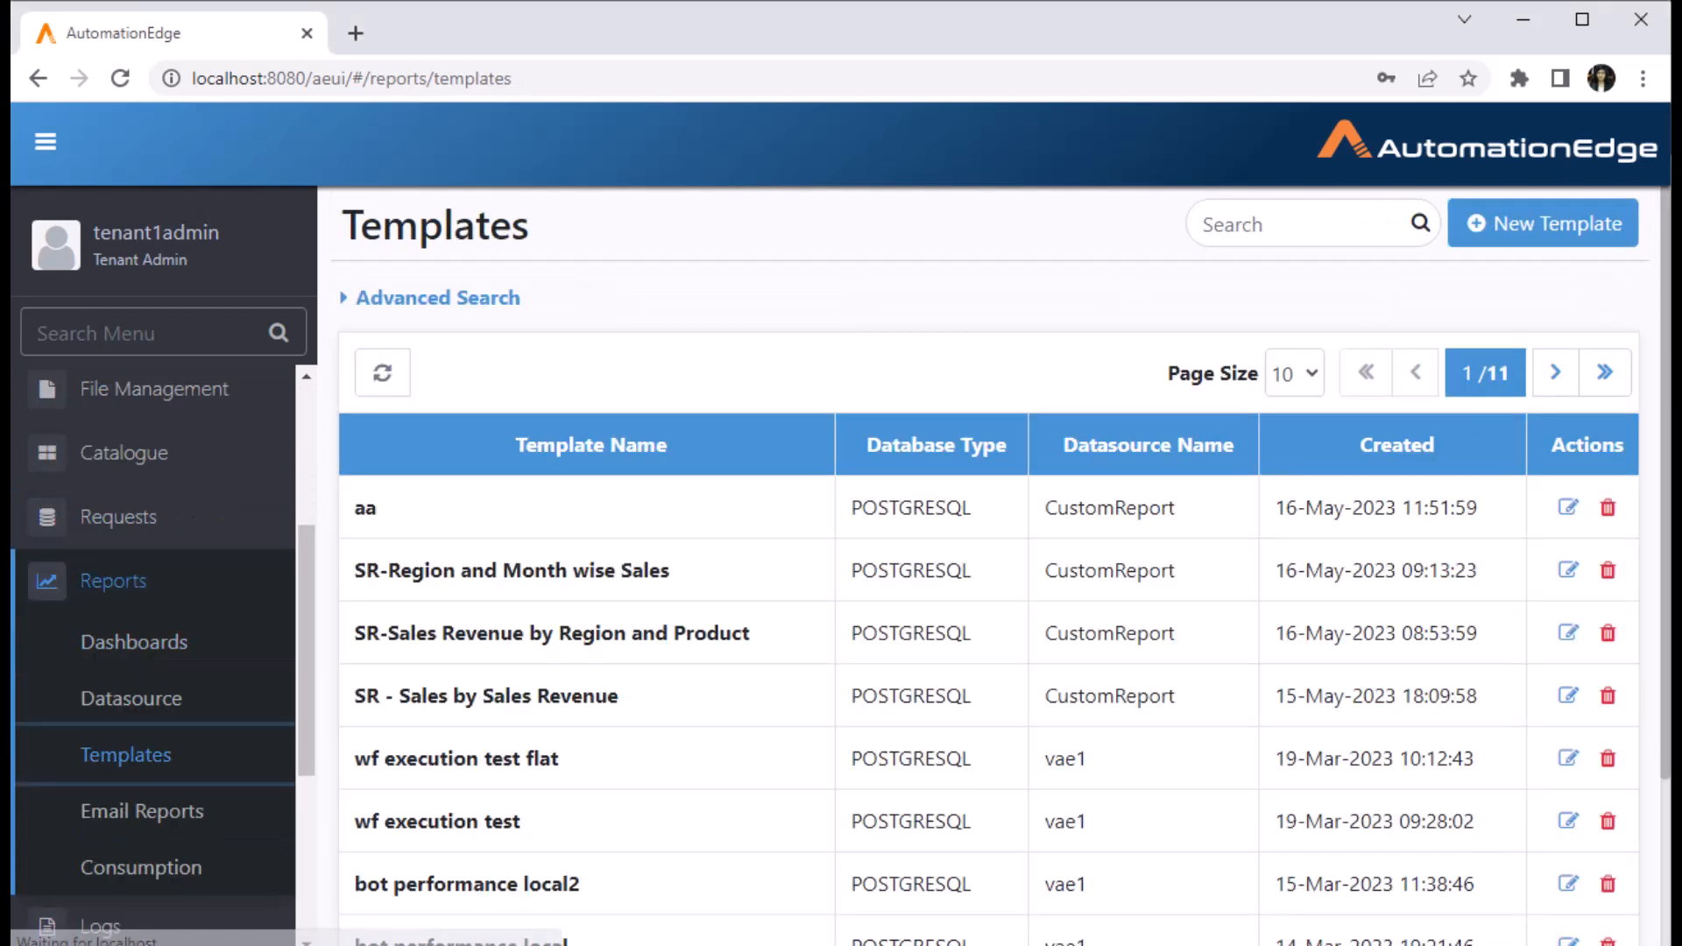
click(1543, 223)
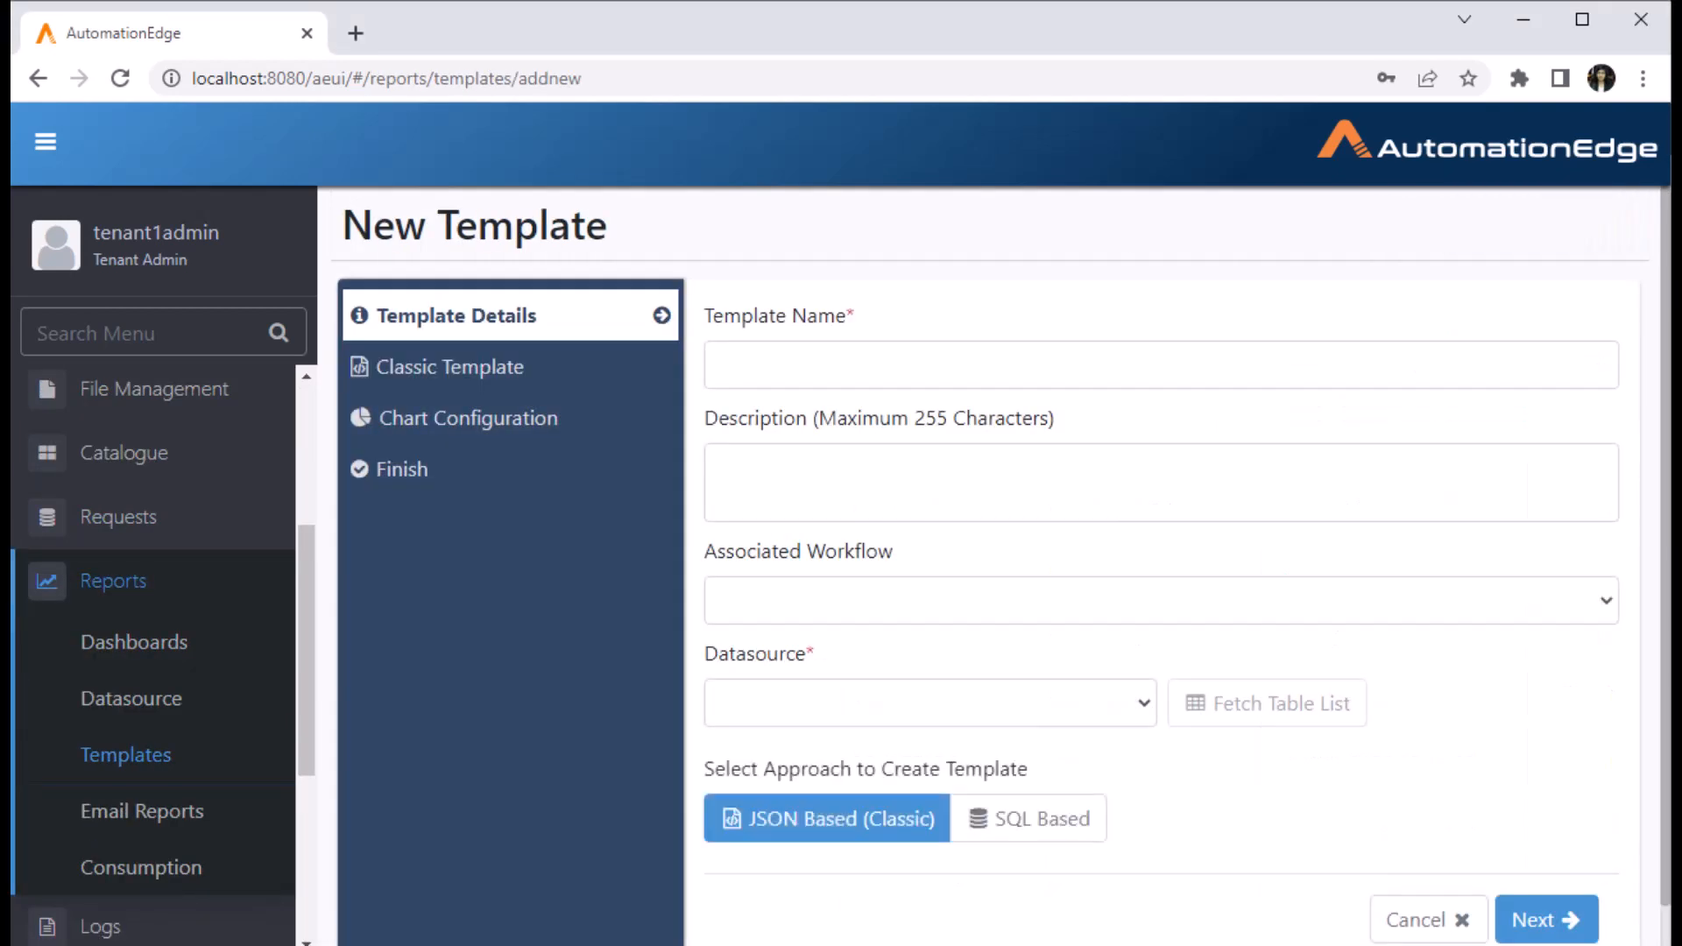
text(SR)
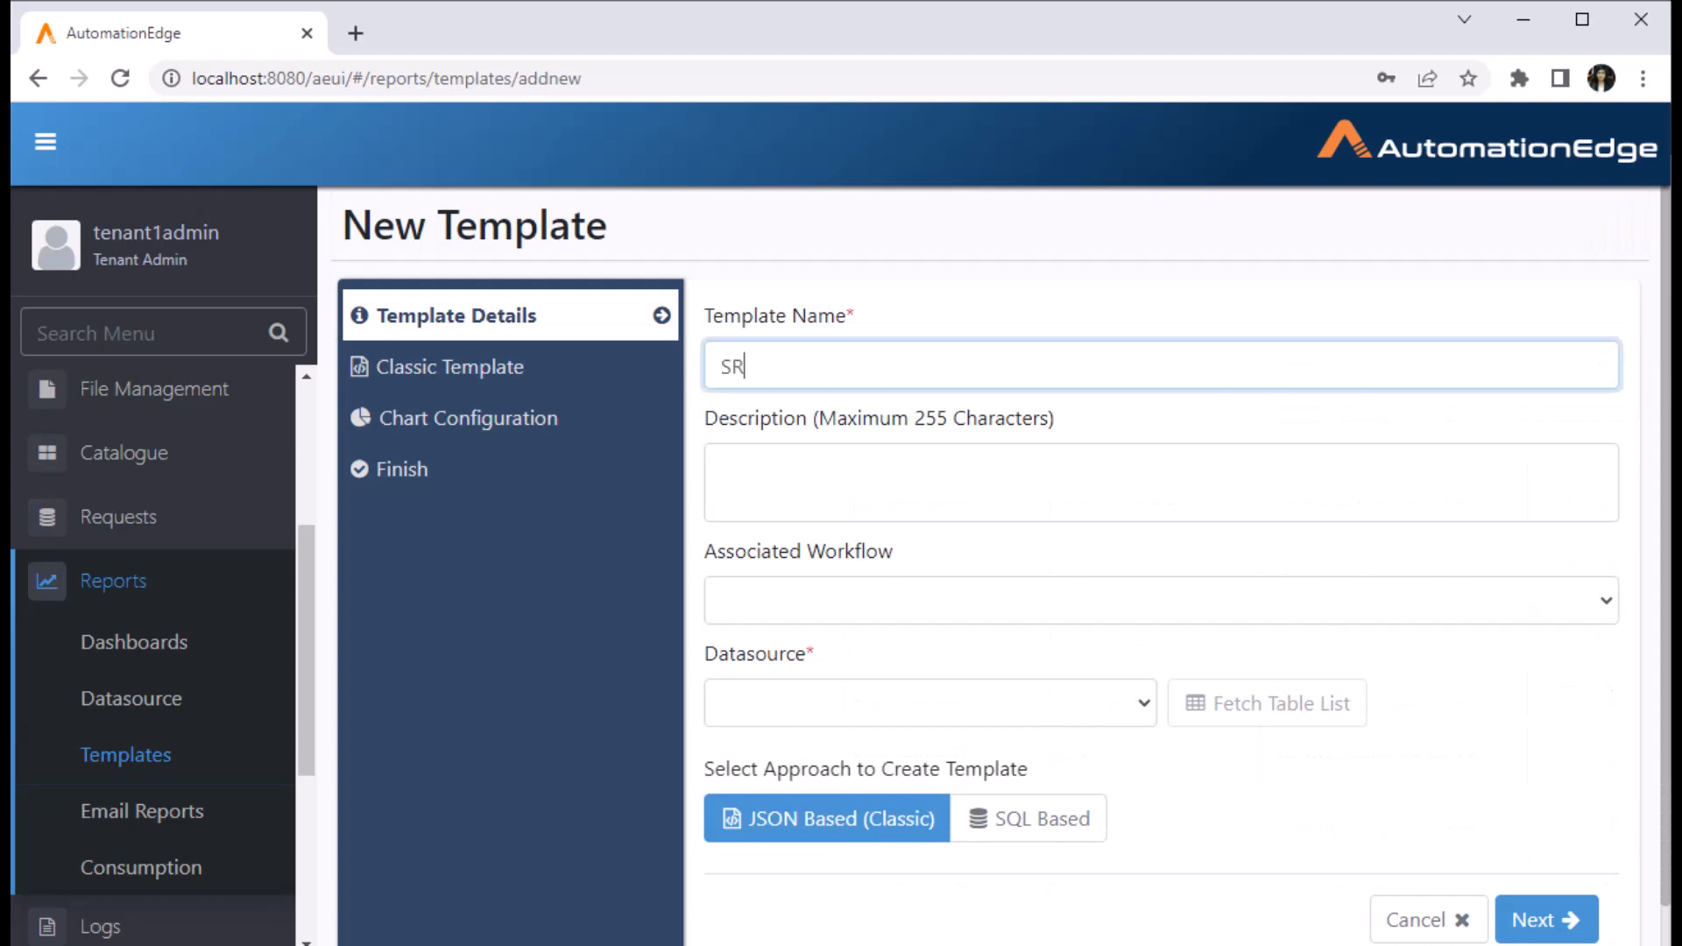
text(-Product wise Sales )
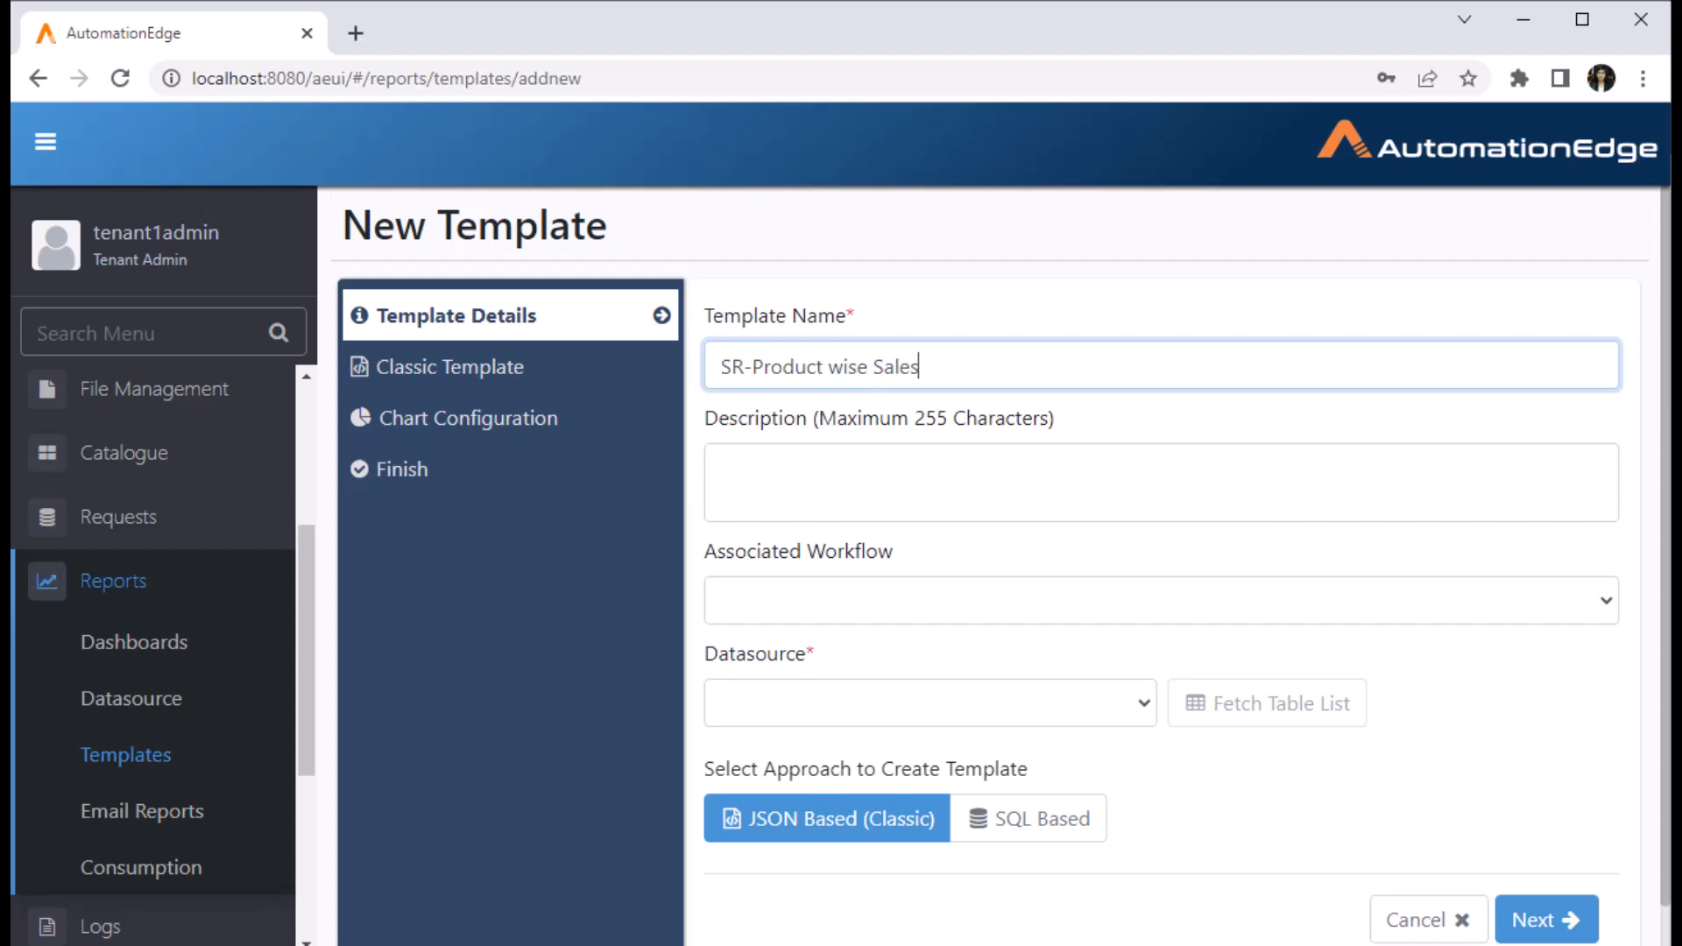
text(Distribution)
key(ctrl+shift+Left)
key(ctrl+shift+Left)
key(ctrl+shift+Left)
key(ctrl+shift+Left)
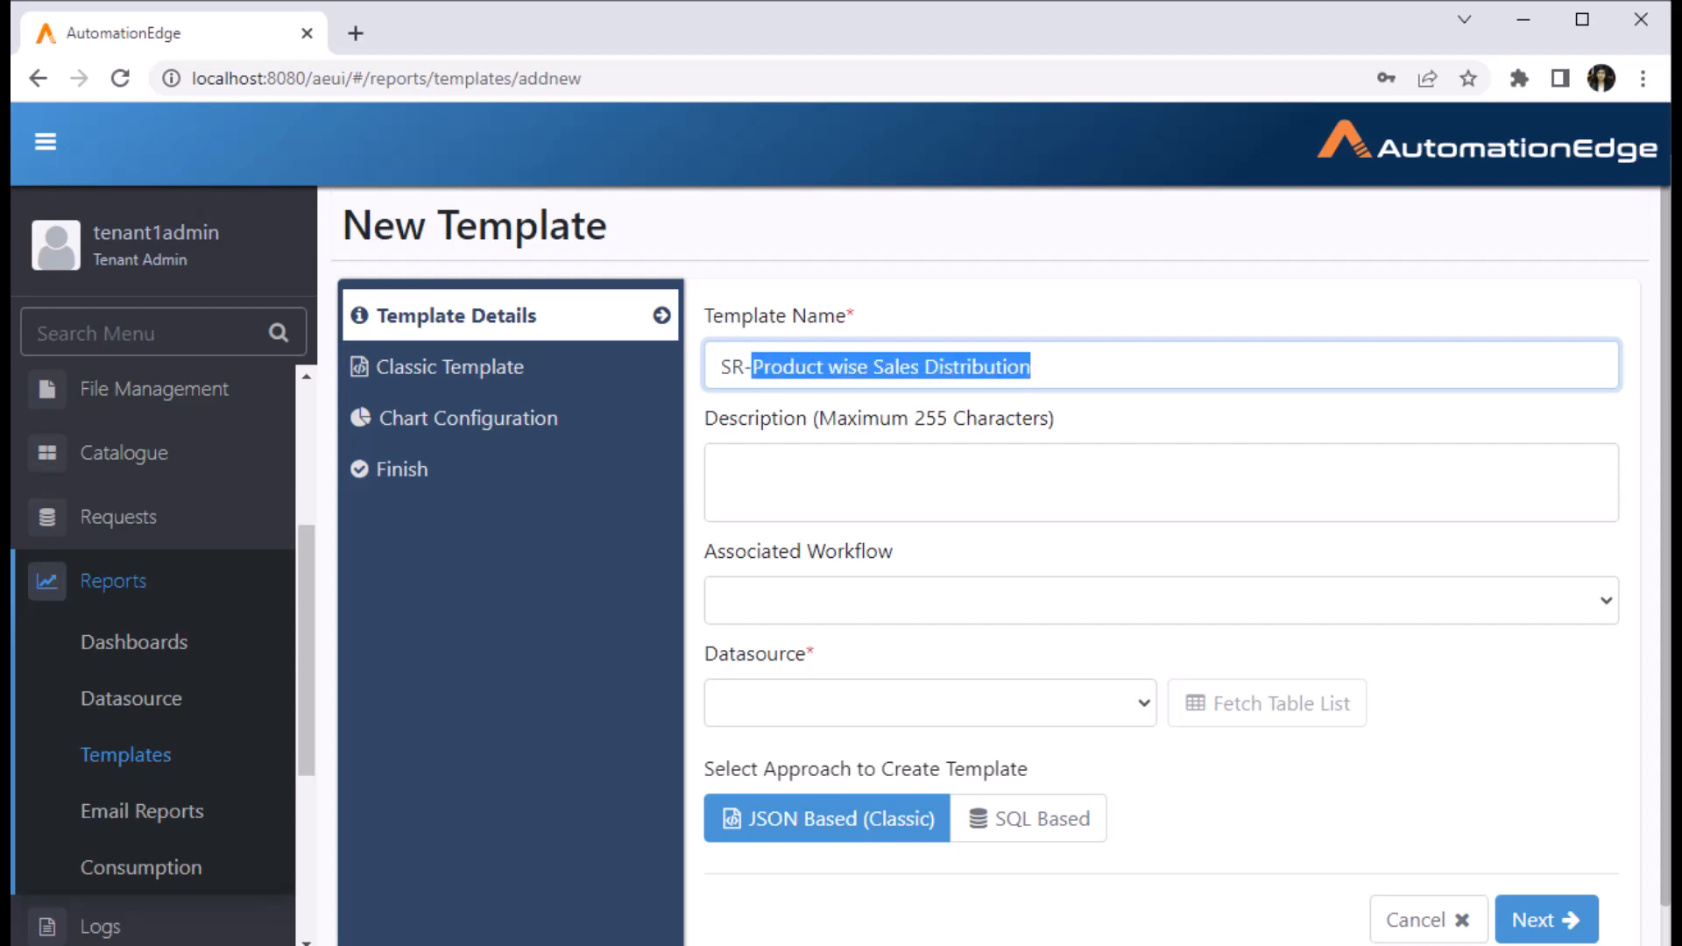
key(ctrl+c)
key(Tab)
key(ctrl+v)
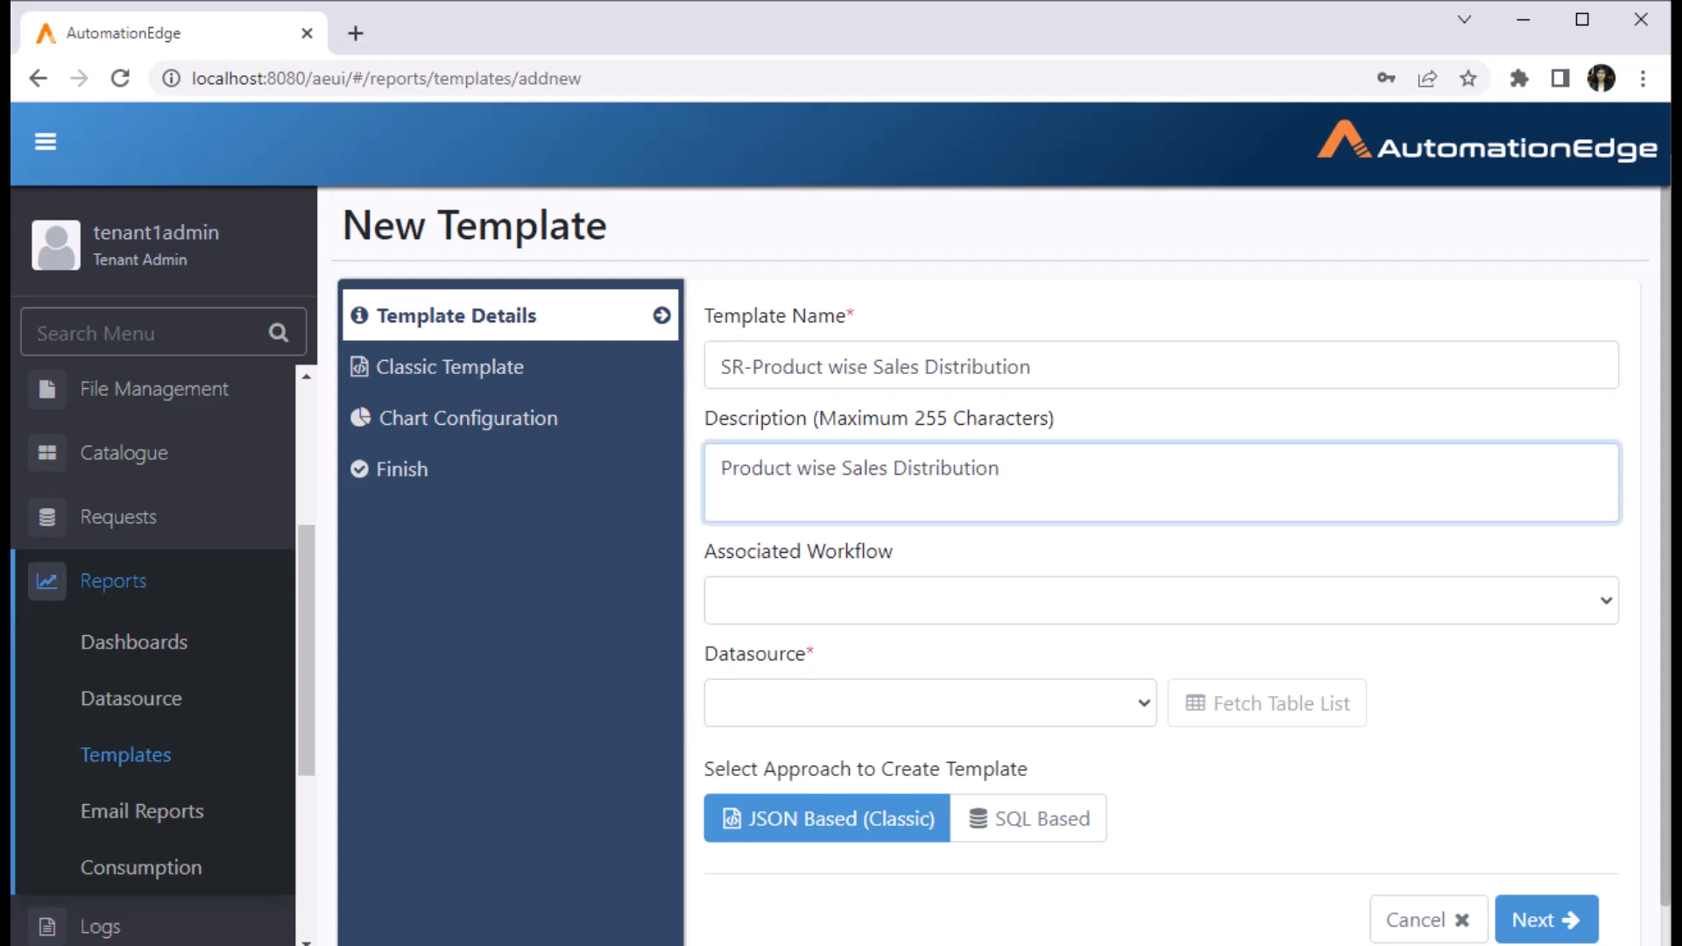
text(pie chart)
- Base the template on the CustomReport datasource's public.salesrevenue table using the Wizard Based approach
click(931, 703)
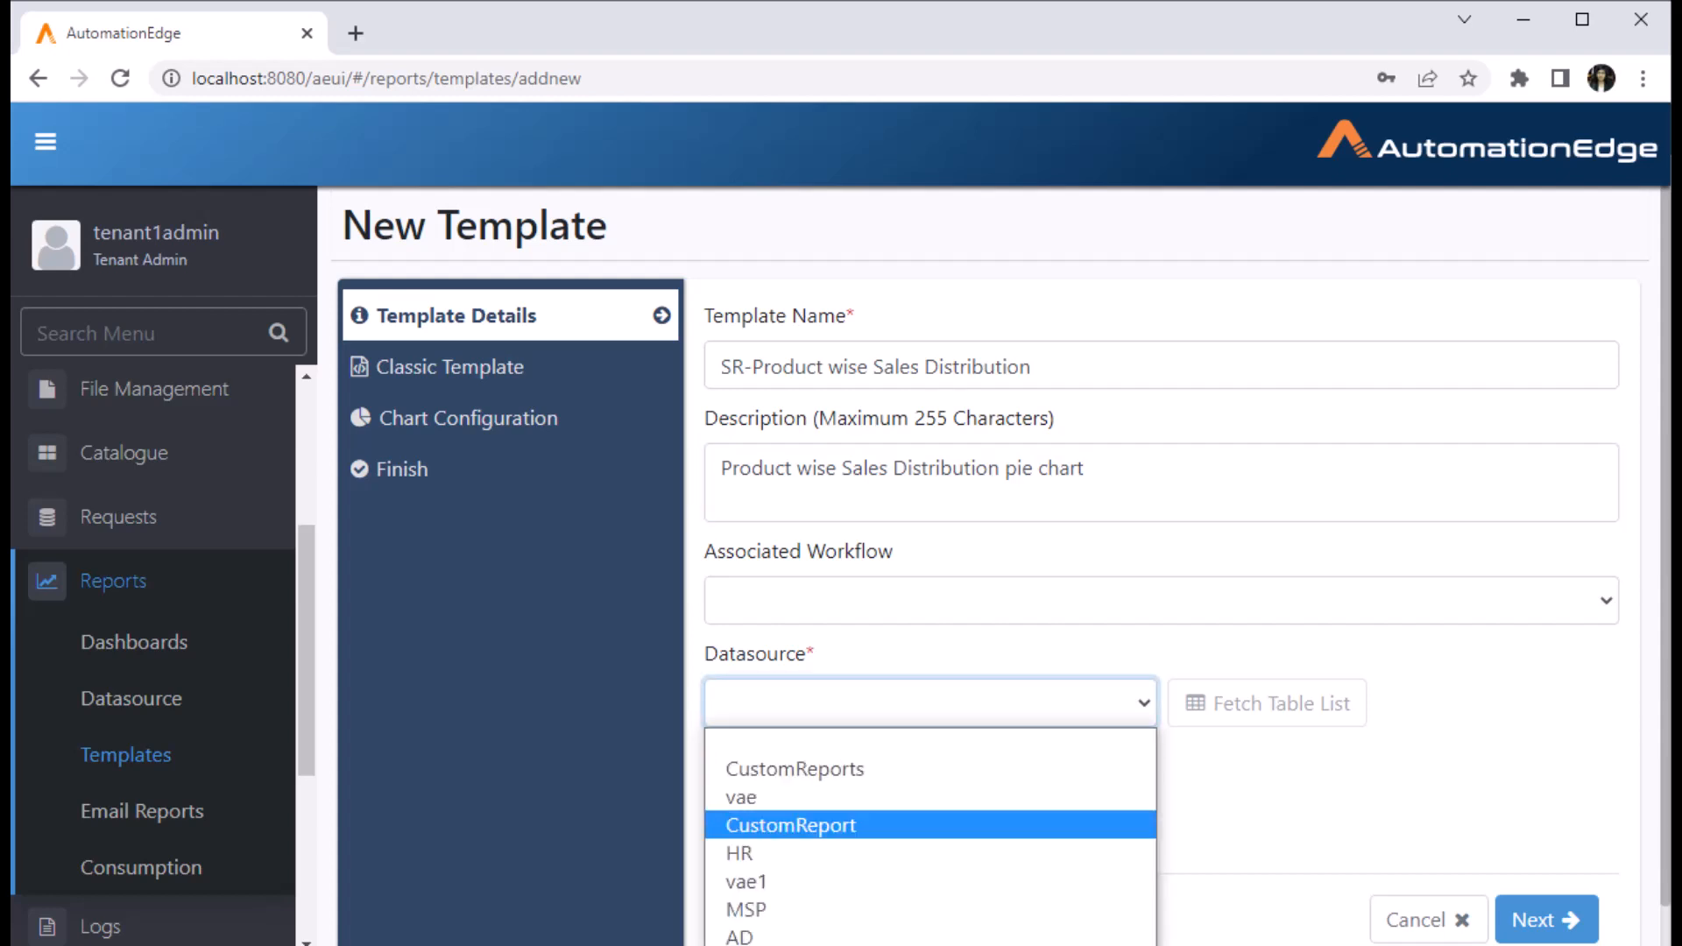
click(791, 825)
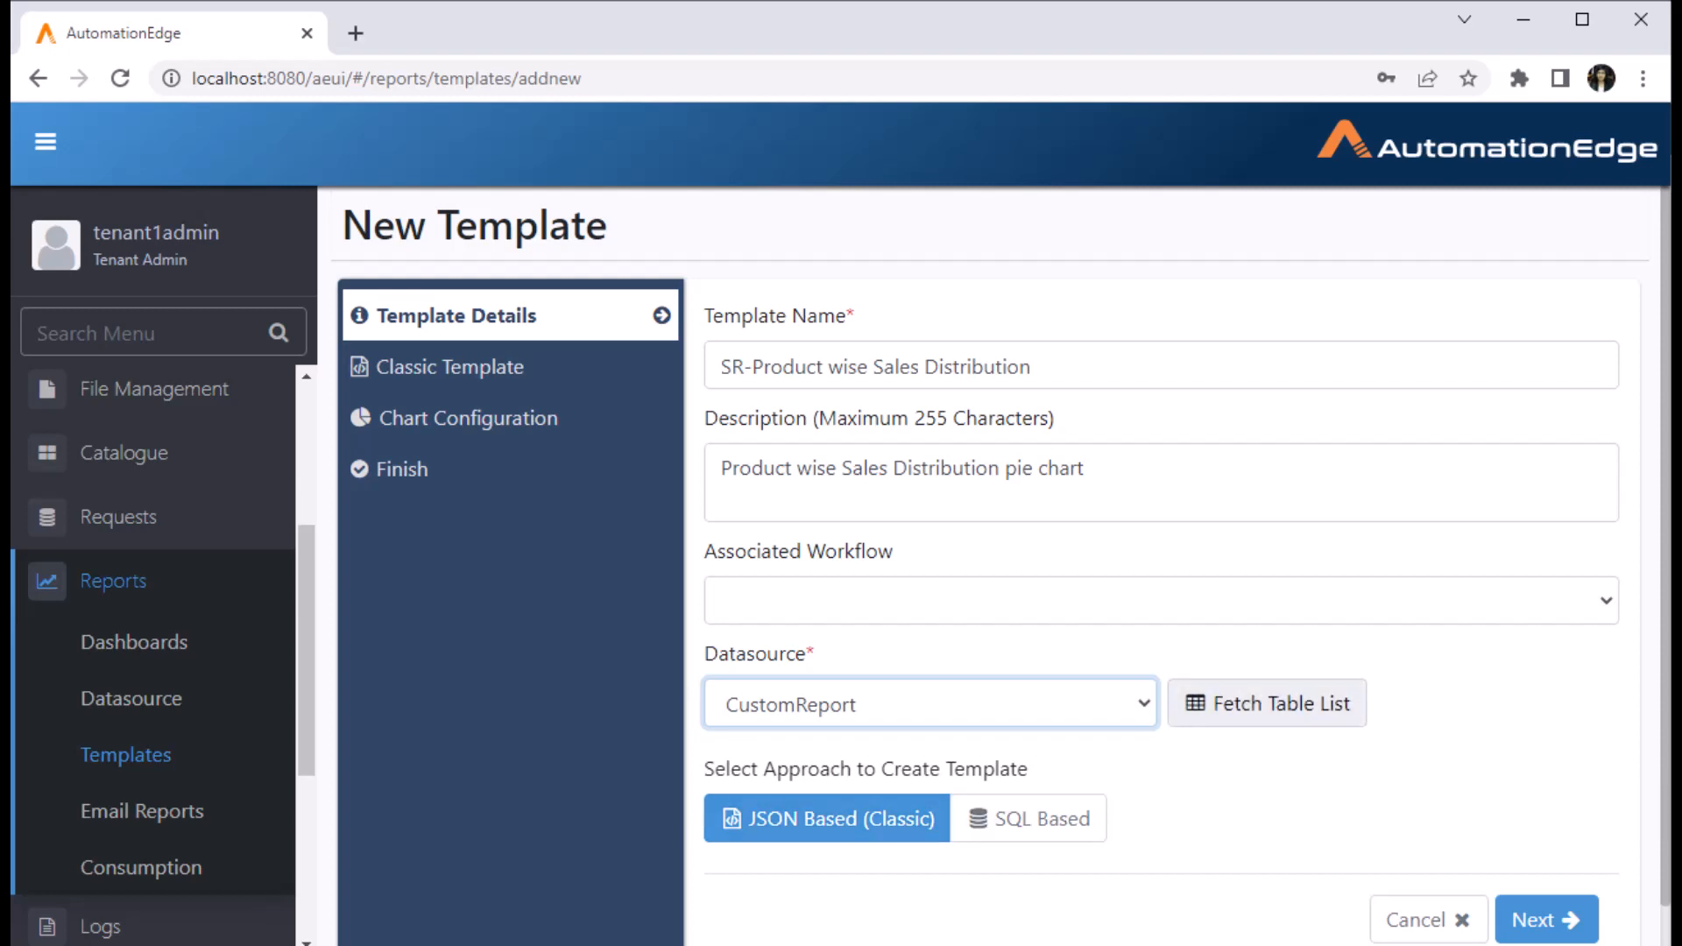
click(1267, 704)
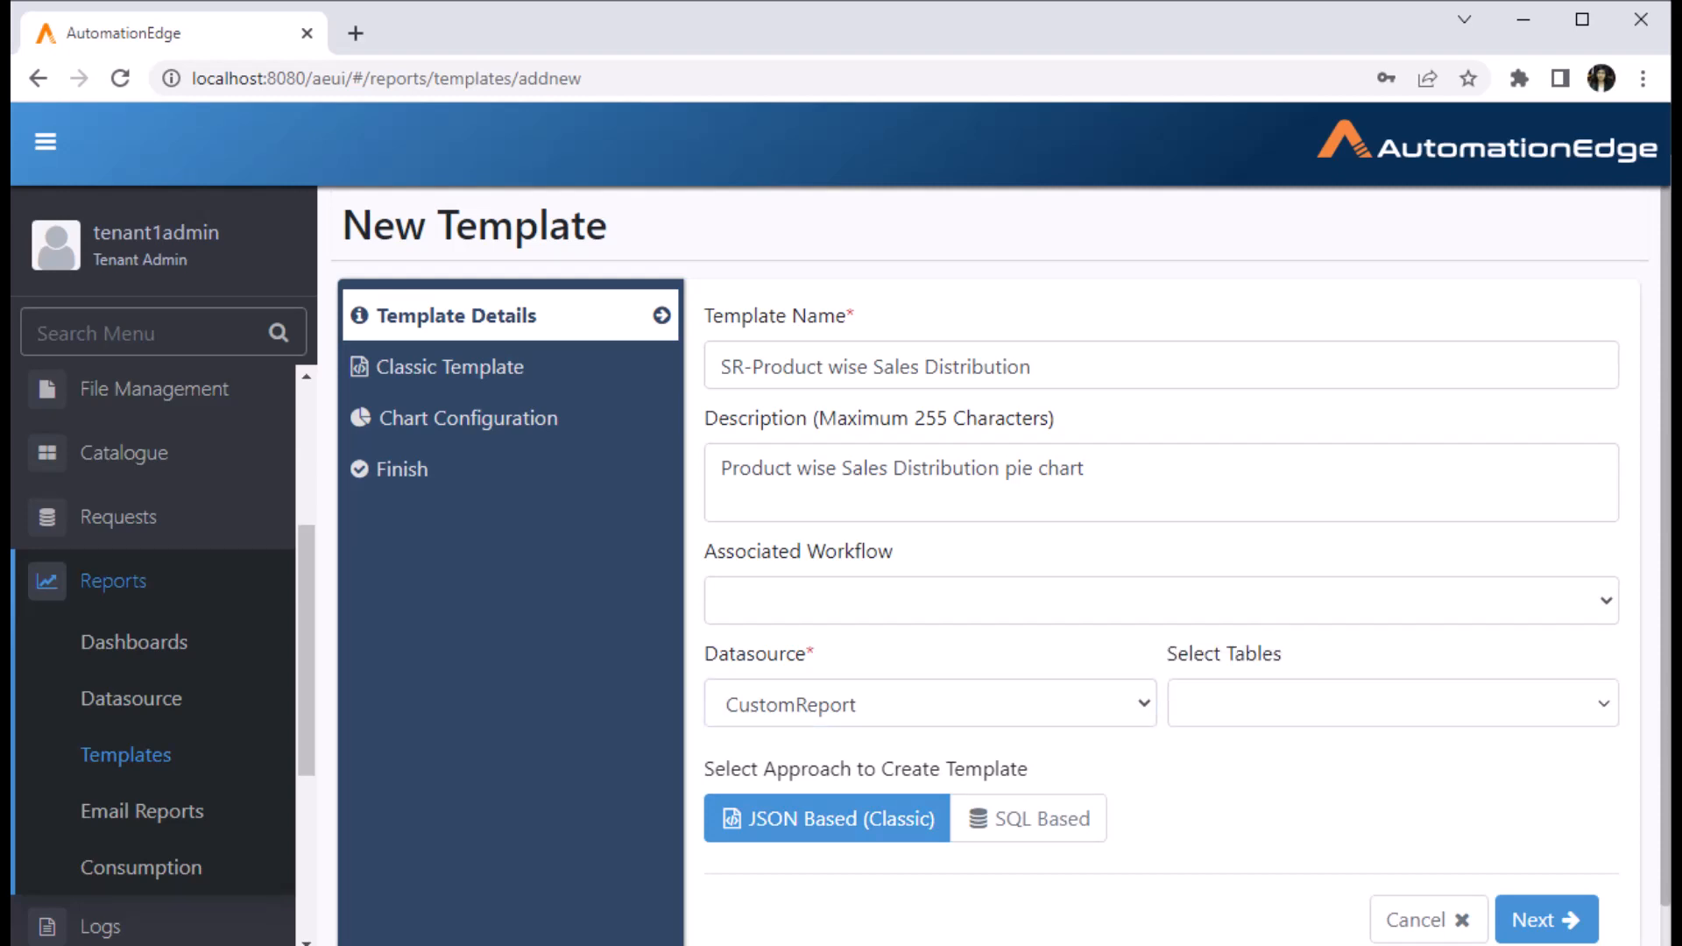
click(1393, 704)
scroll(1394, 872, down, 3)
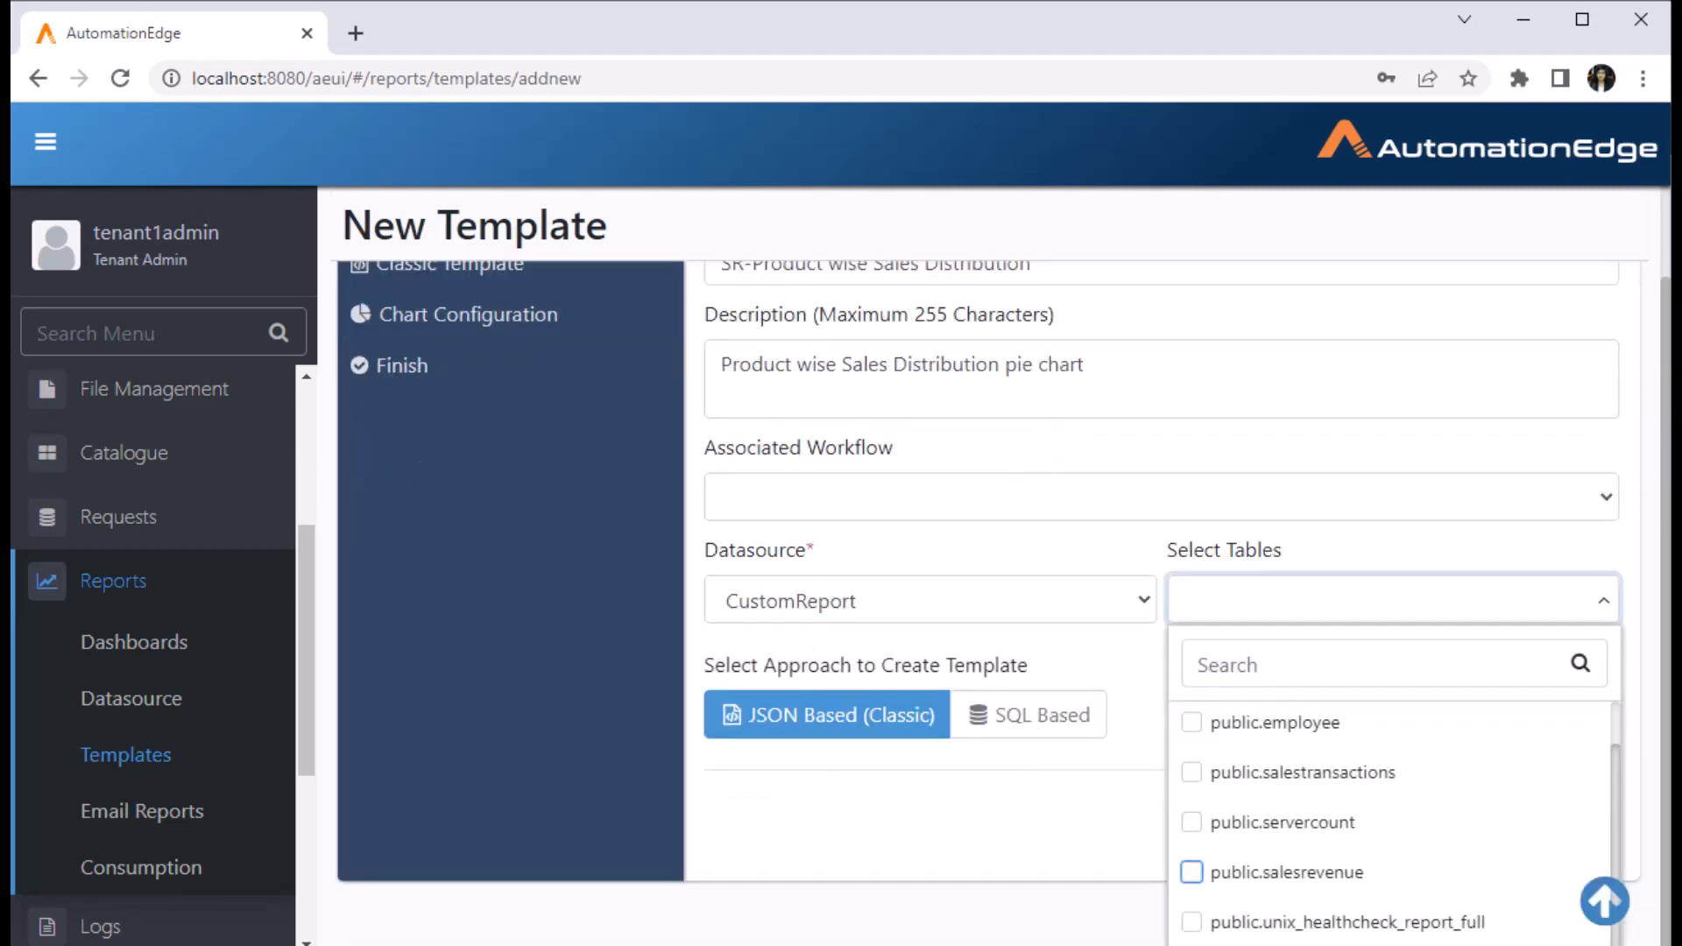
click(1192, 871)
click(801, 755)
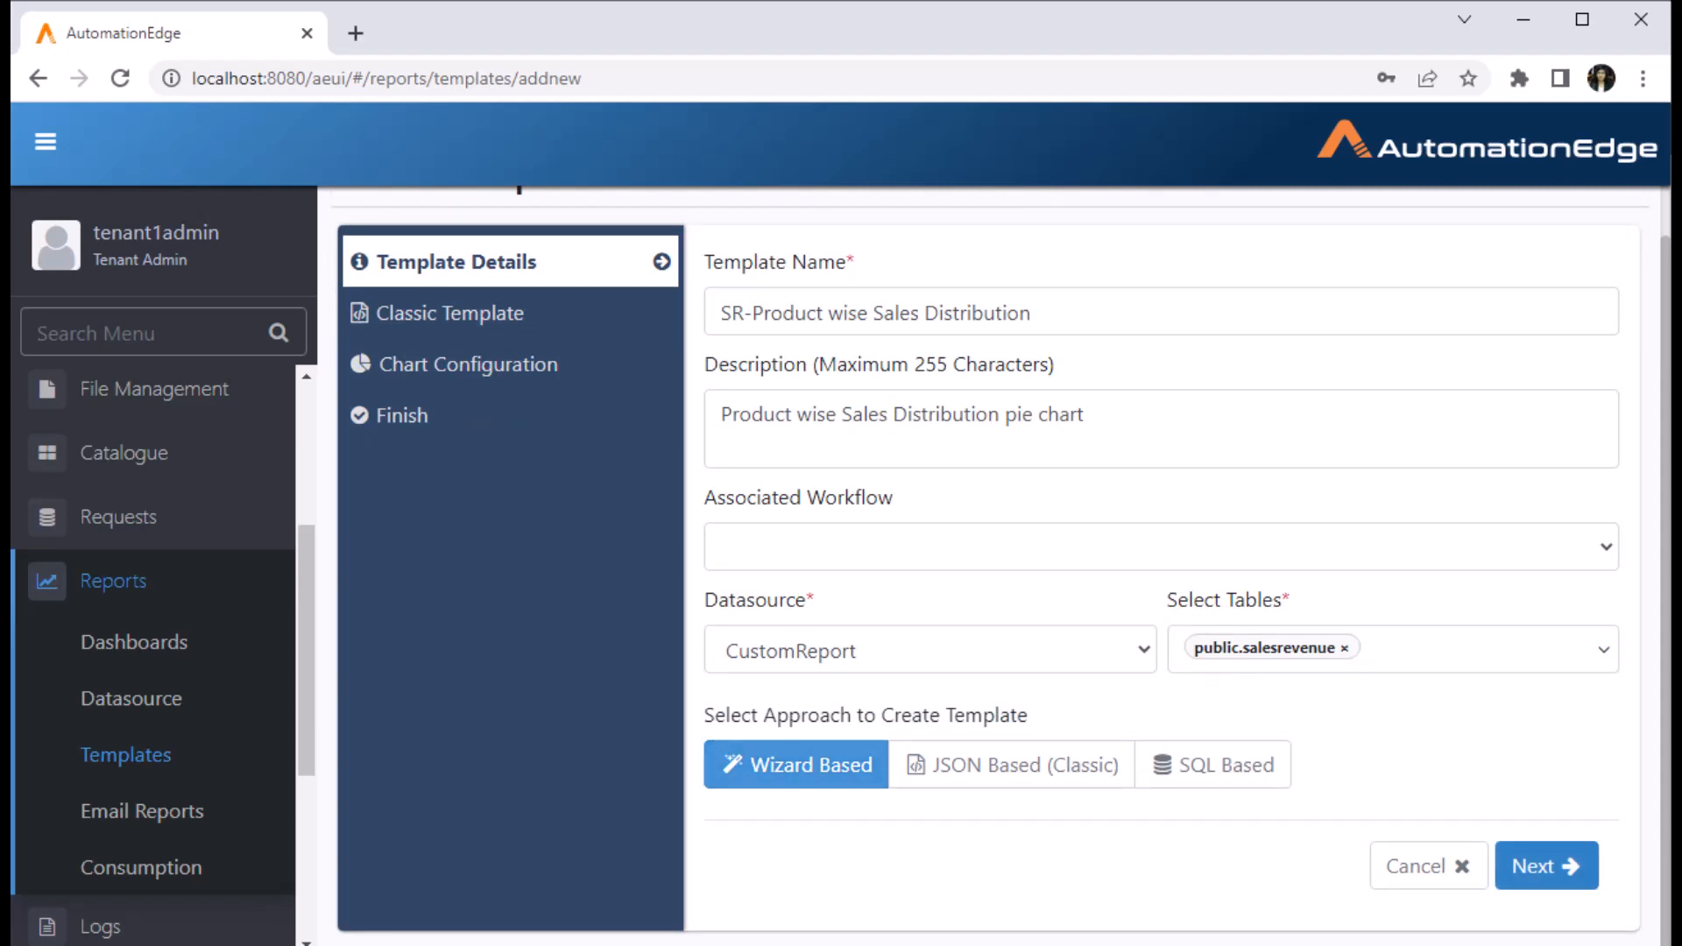
click(1547, 866)
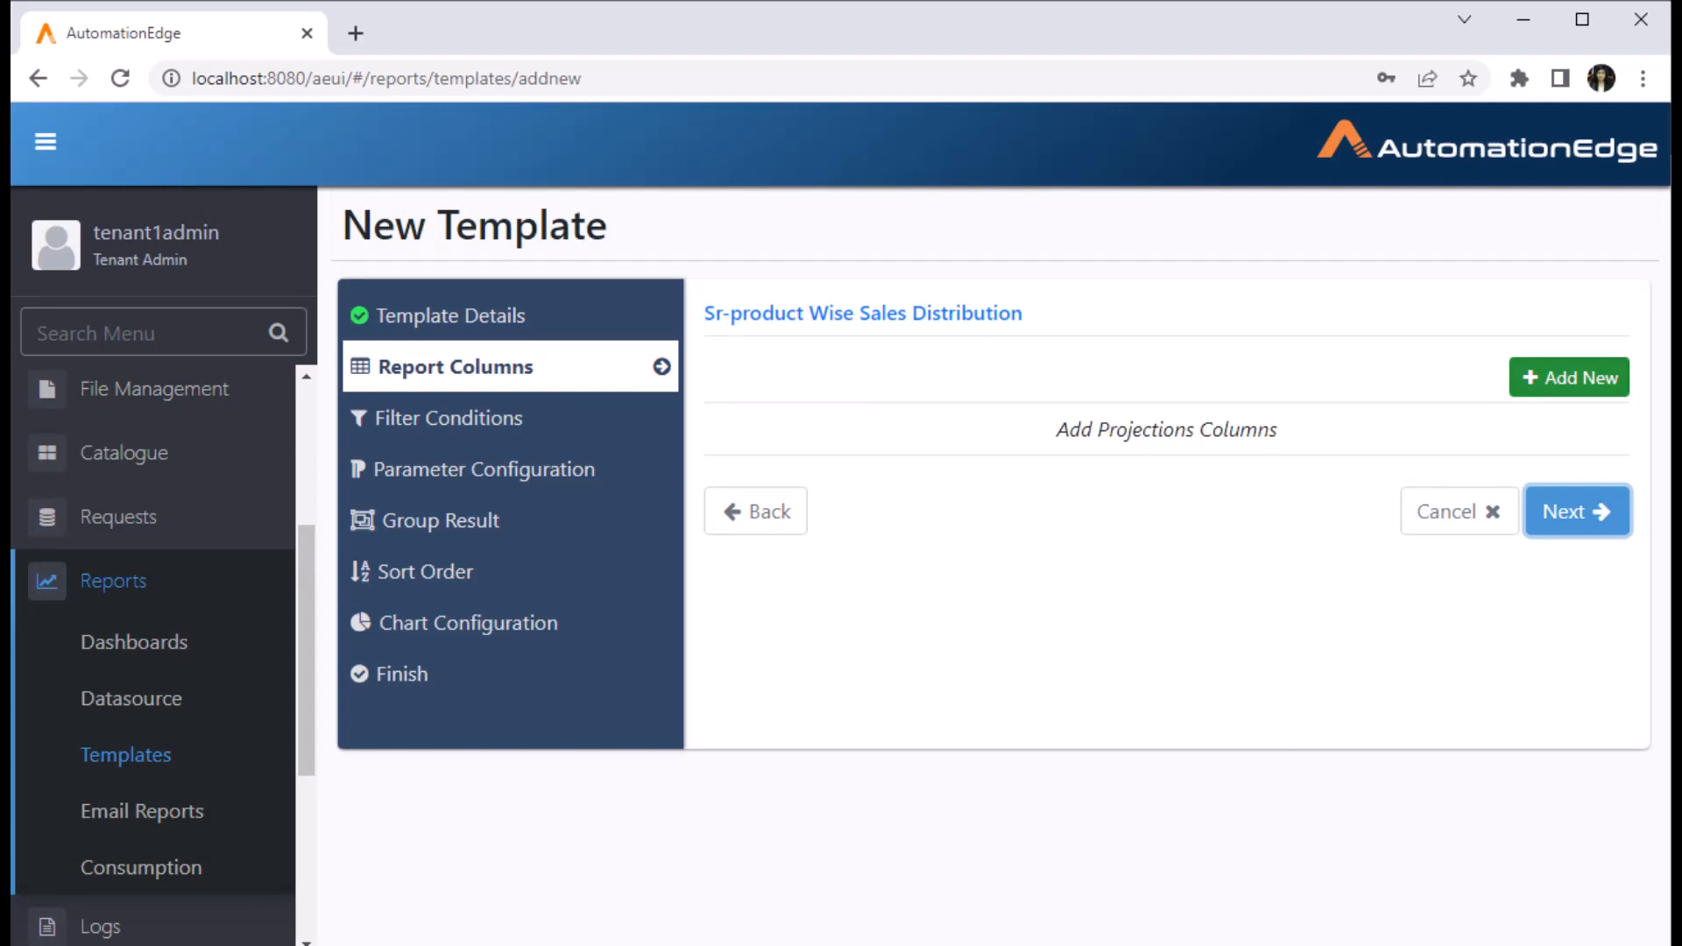
- Add a report column mapped to salesrevenue.region with display name 'Region'
click(1569, 378)
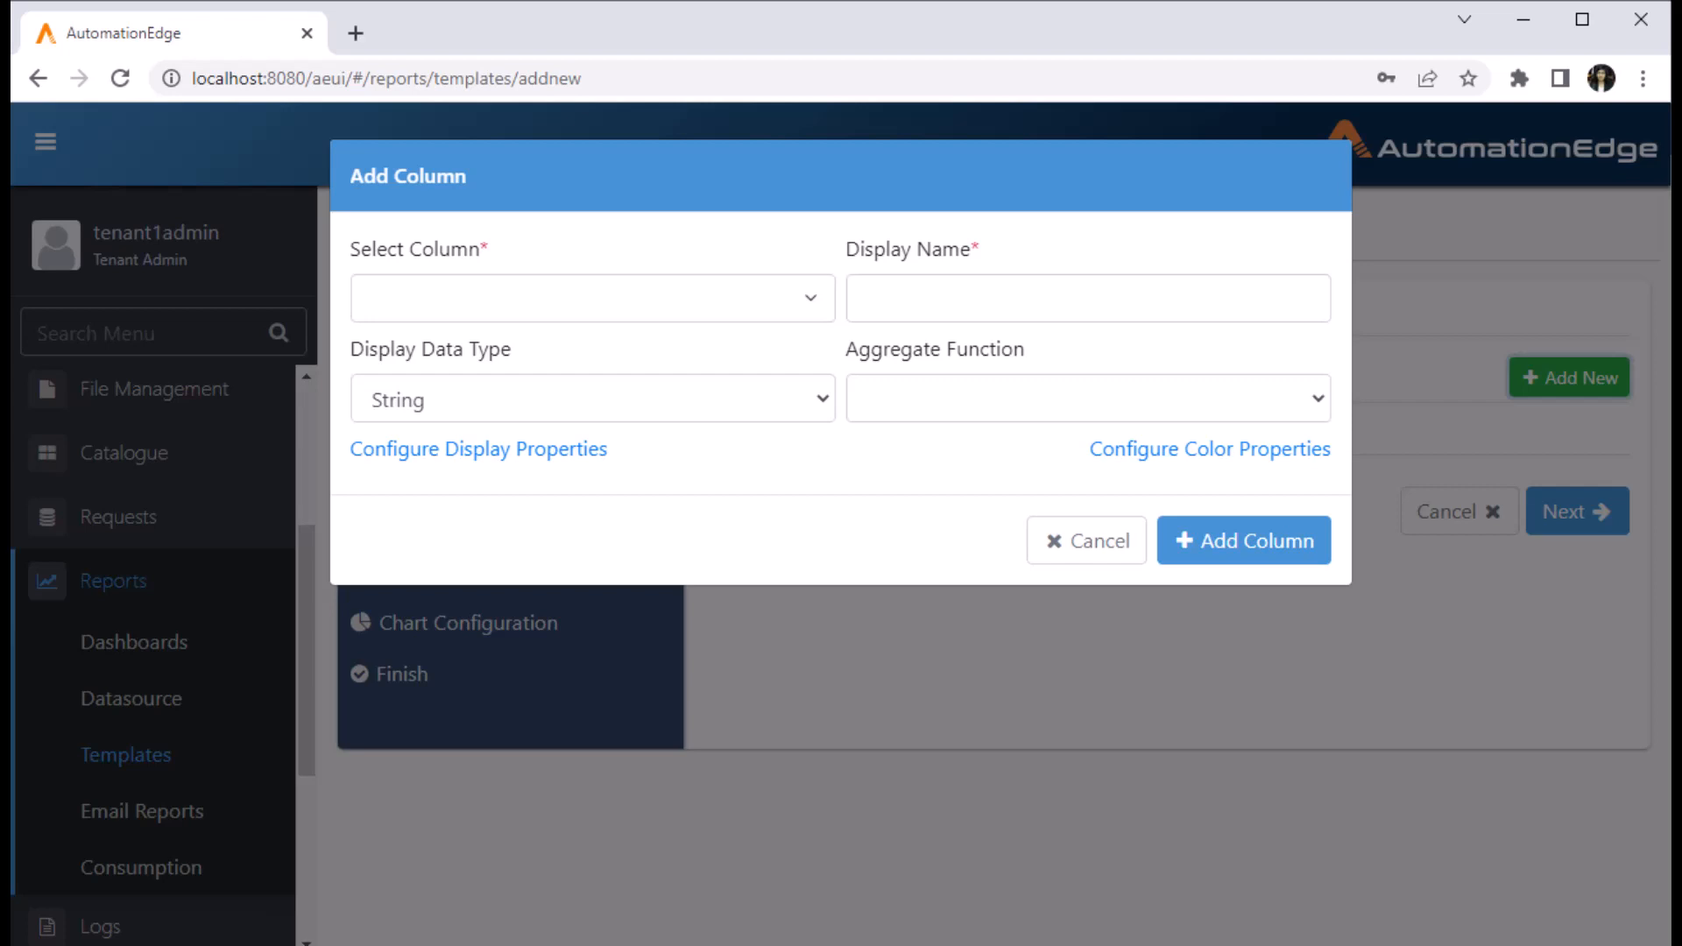
click(593, 298)
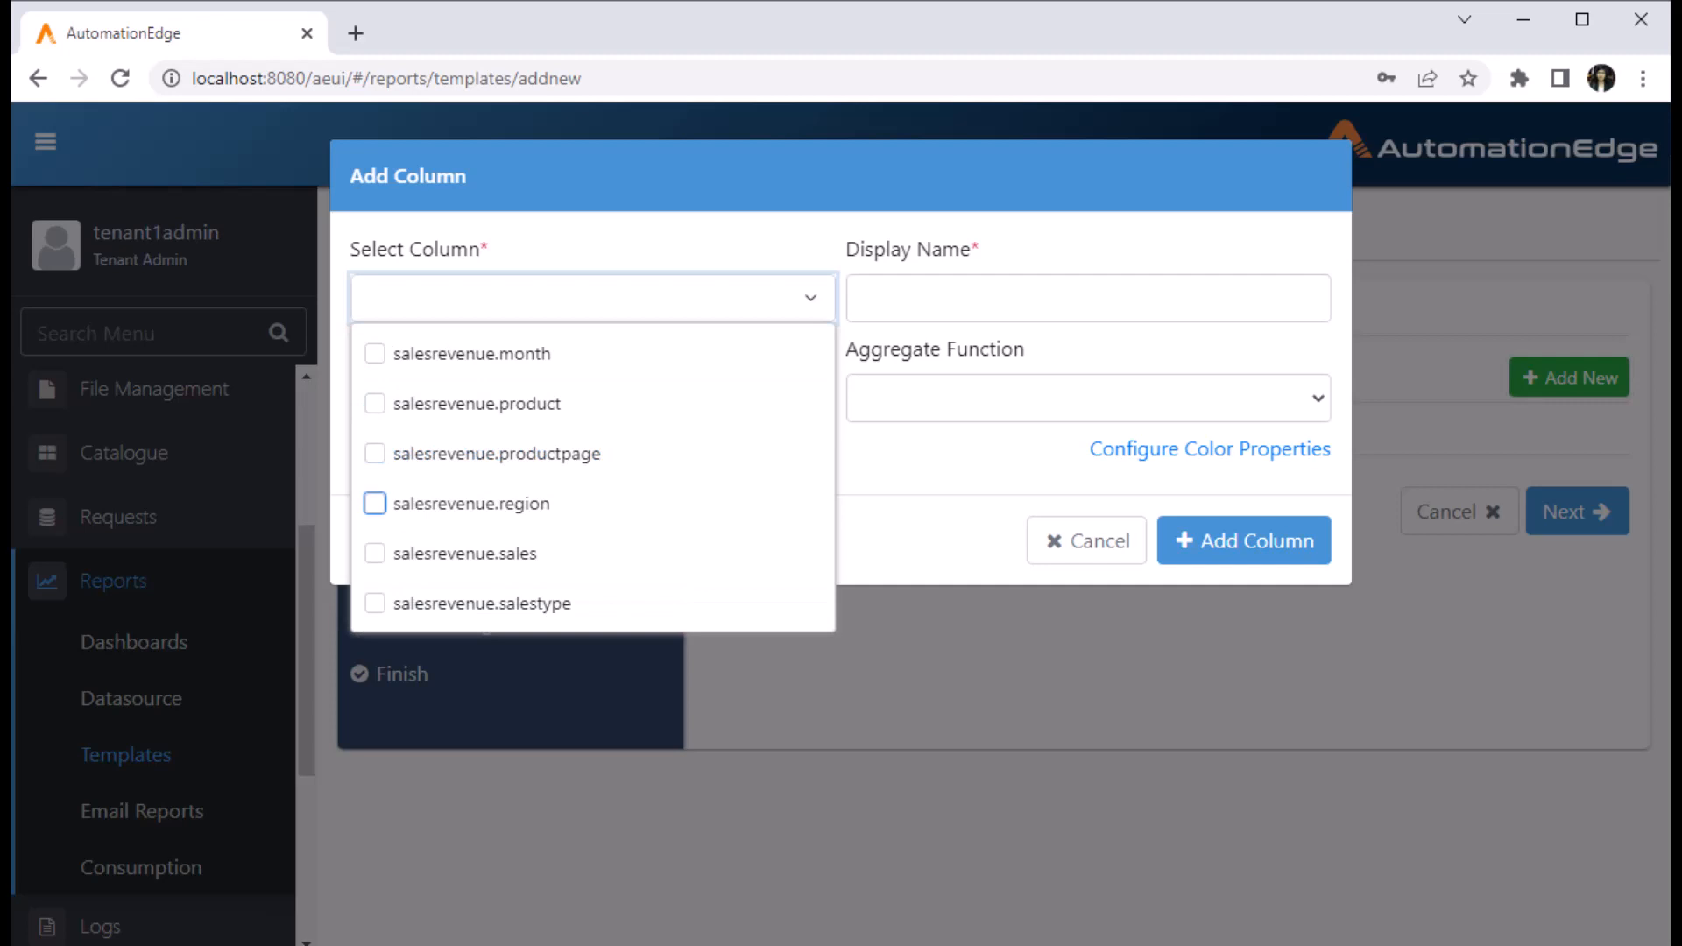
click(375, 503)
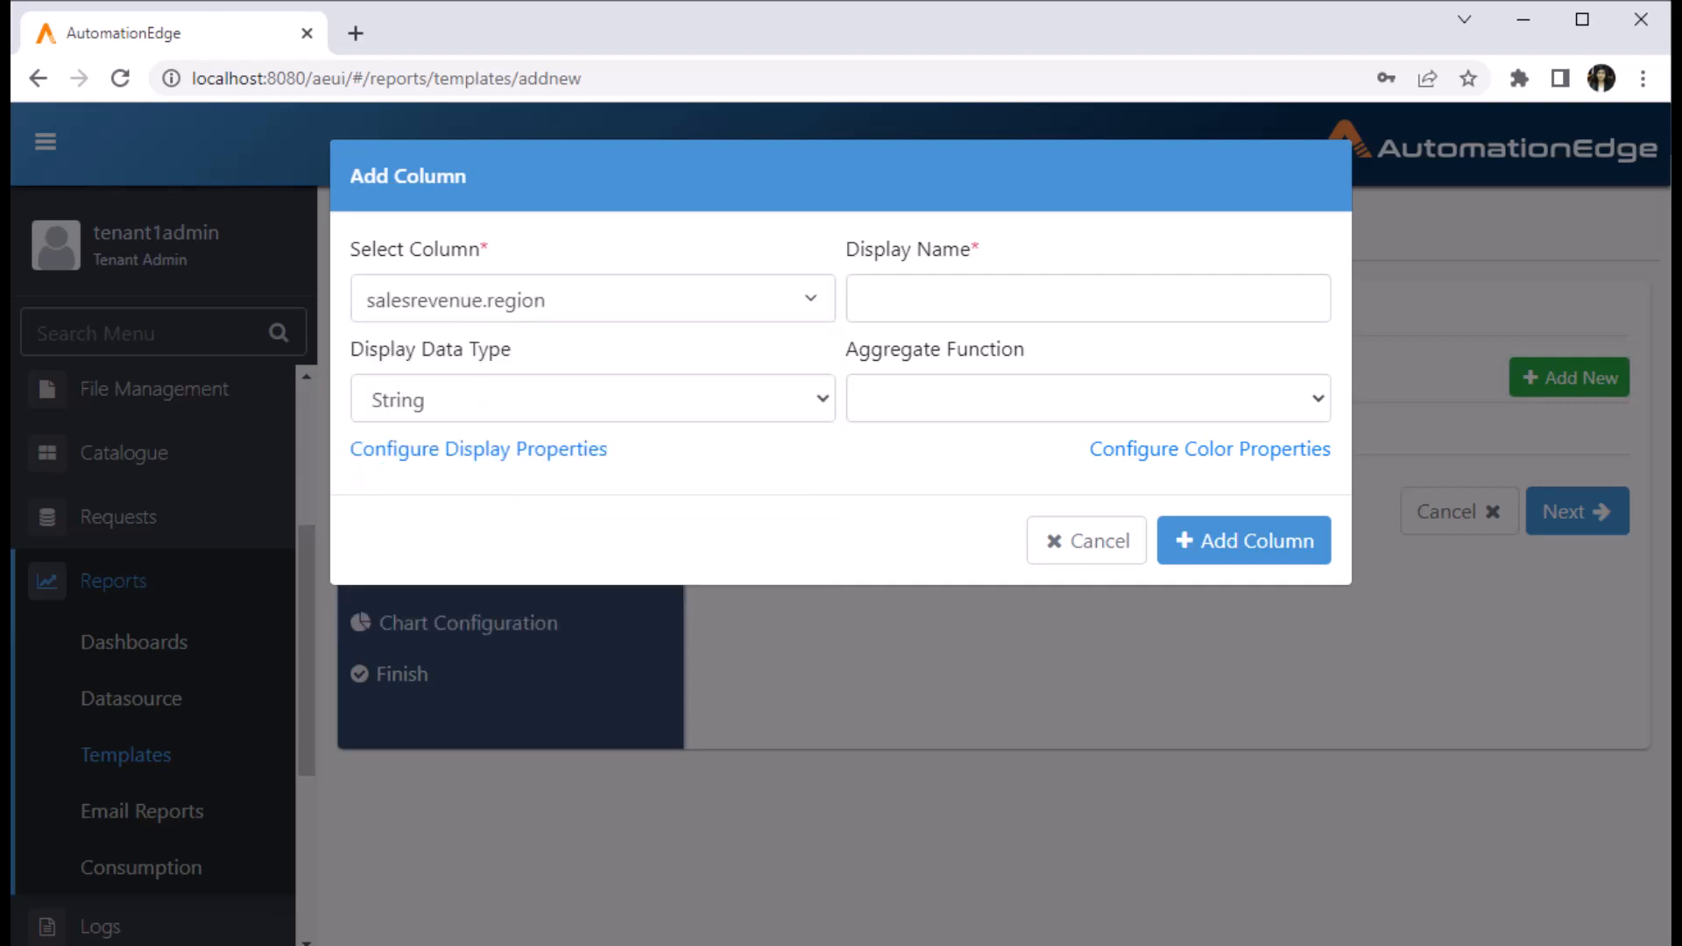
click(1088, 299)
text(Region)
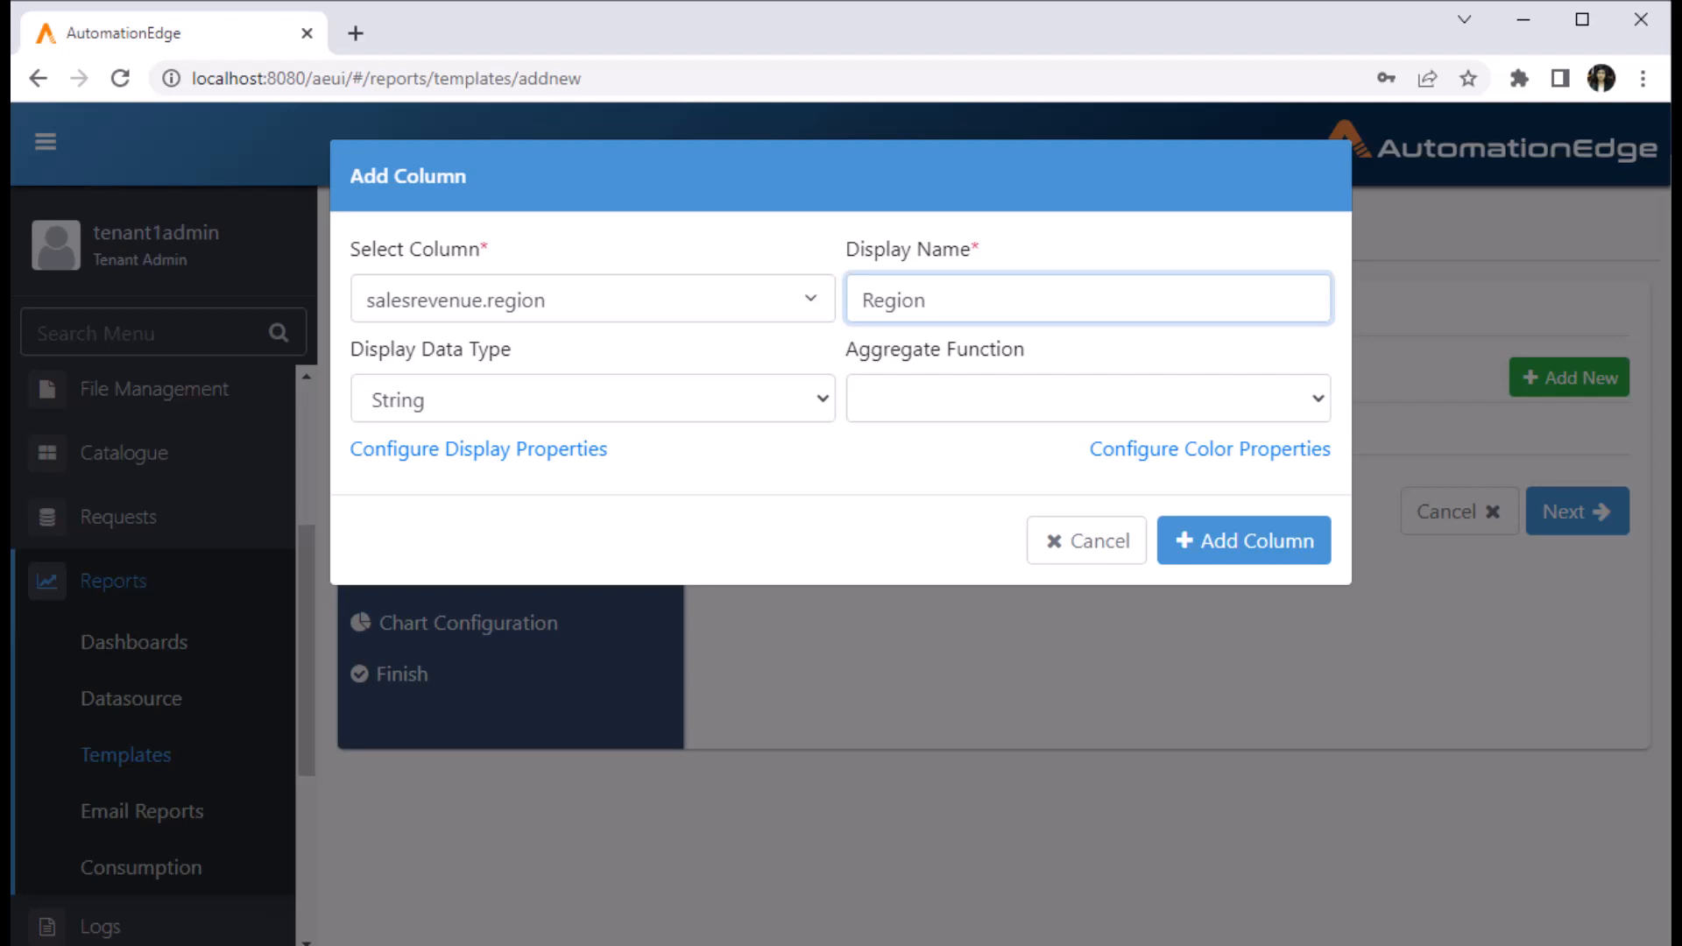
click(1244, 541)
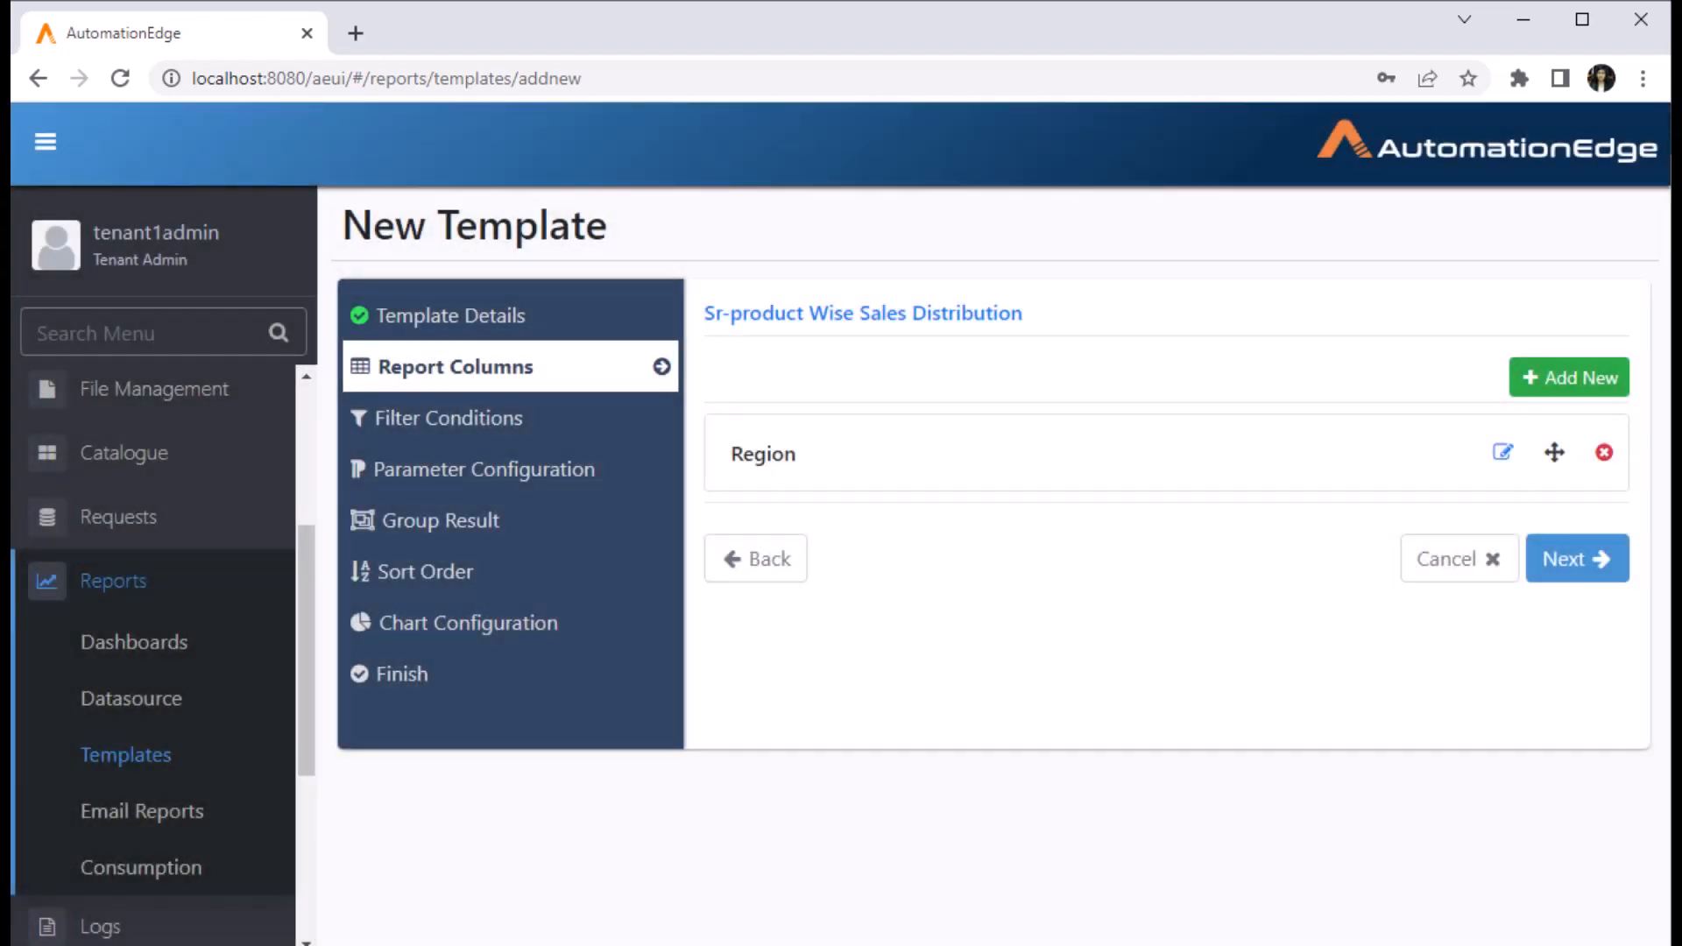
- Add a 'Product' report column mapped to salesrevenue.product
click(1570, 377)
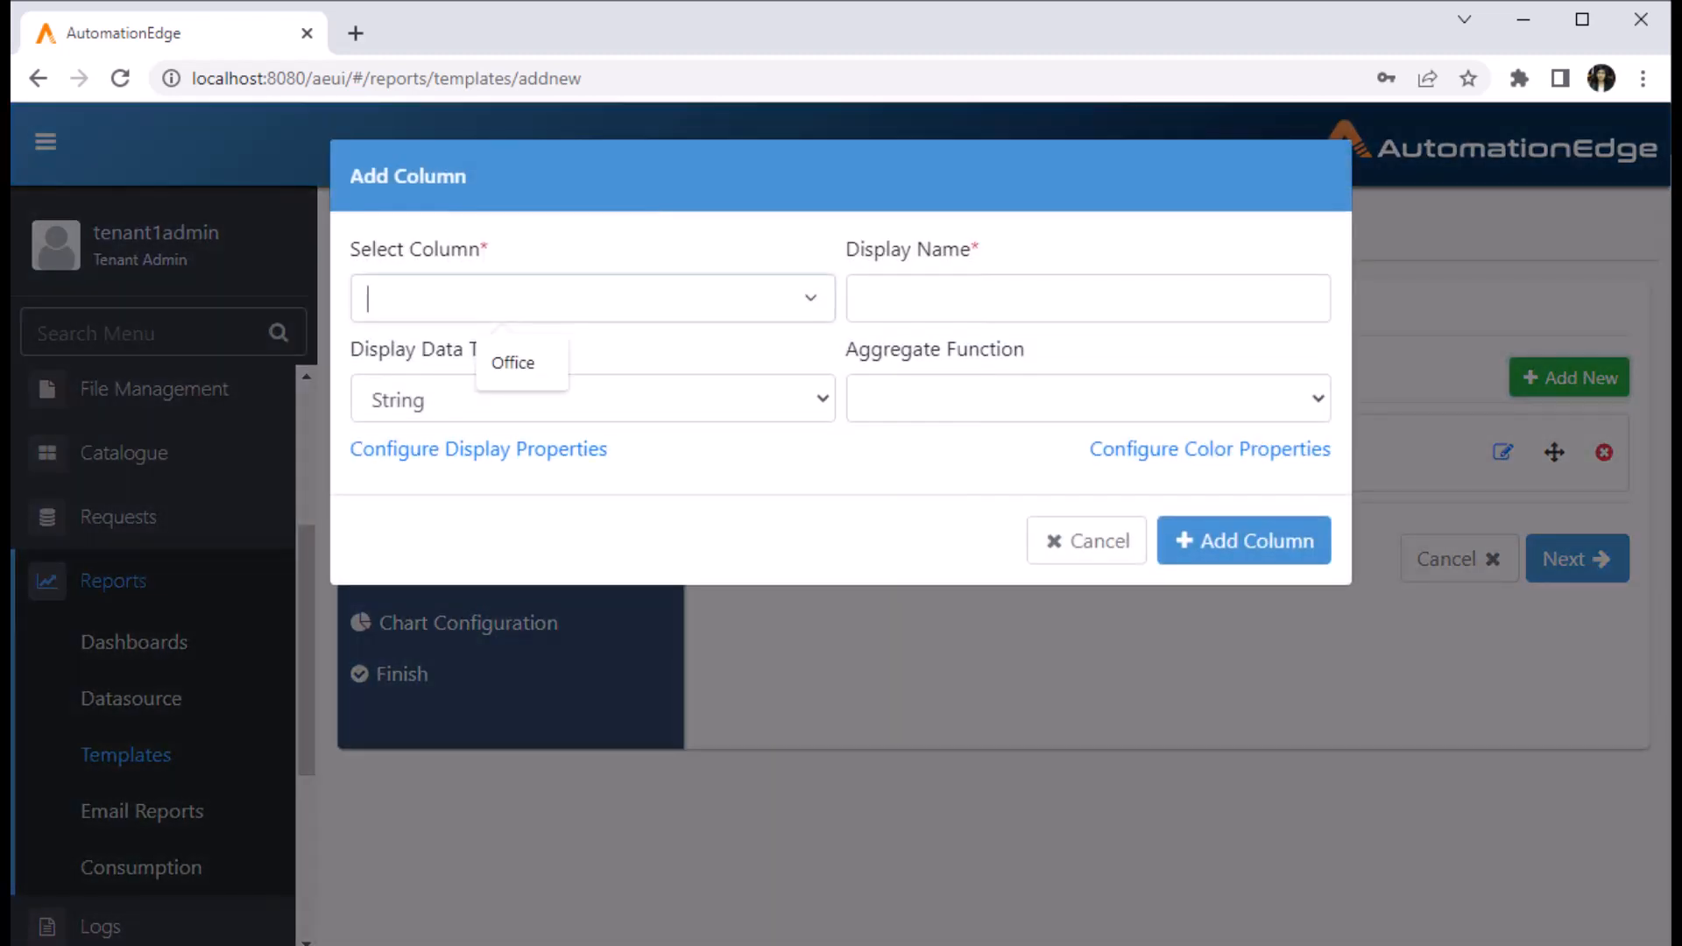
click(464, 317)
click(461, 402)
text(Product)
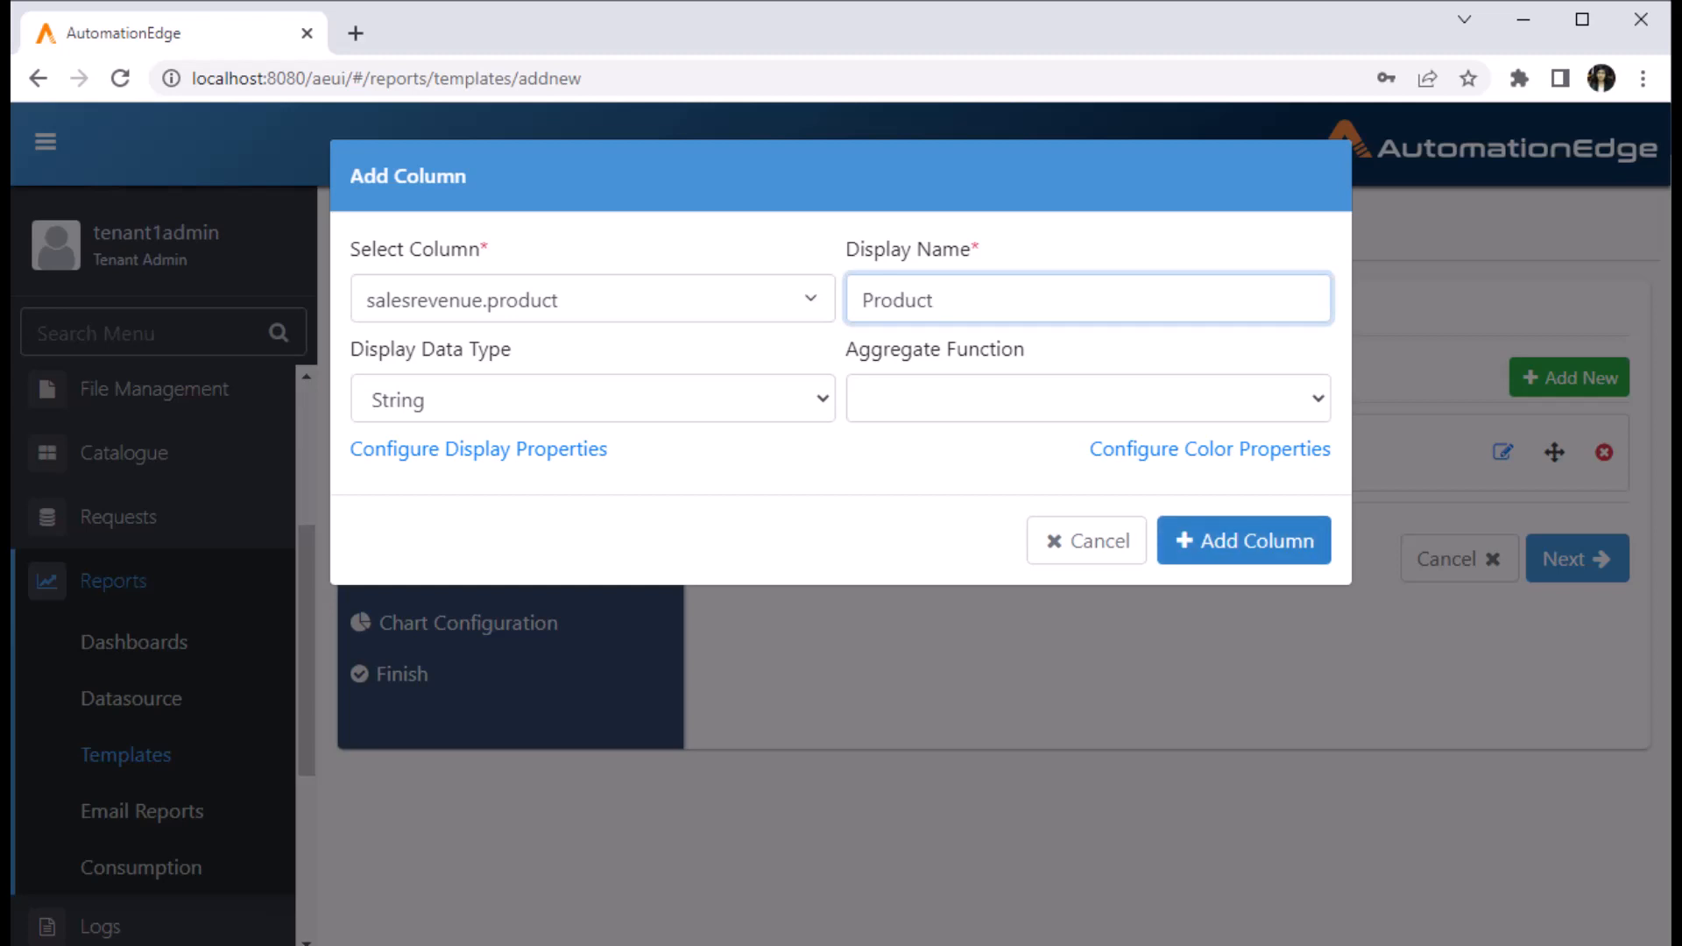
click(1245, 541)
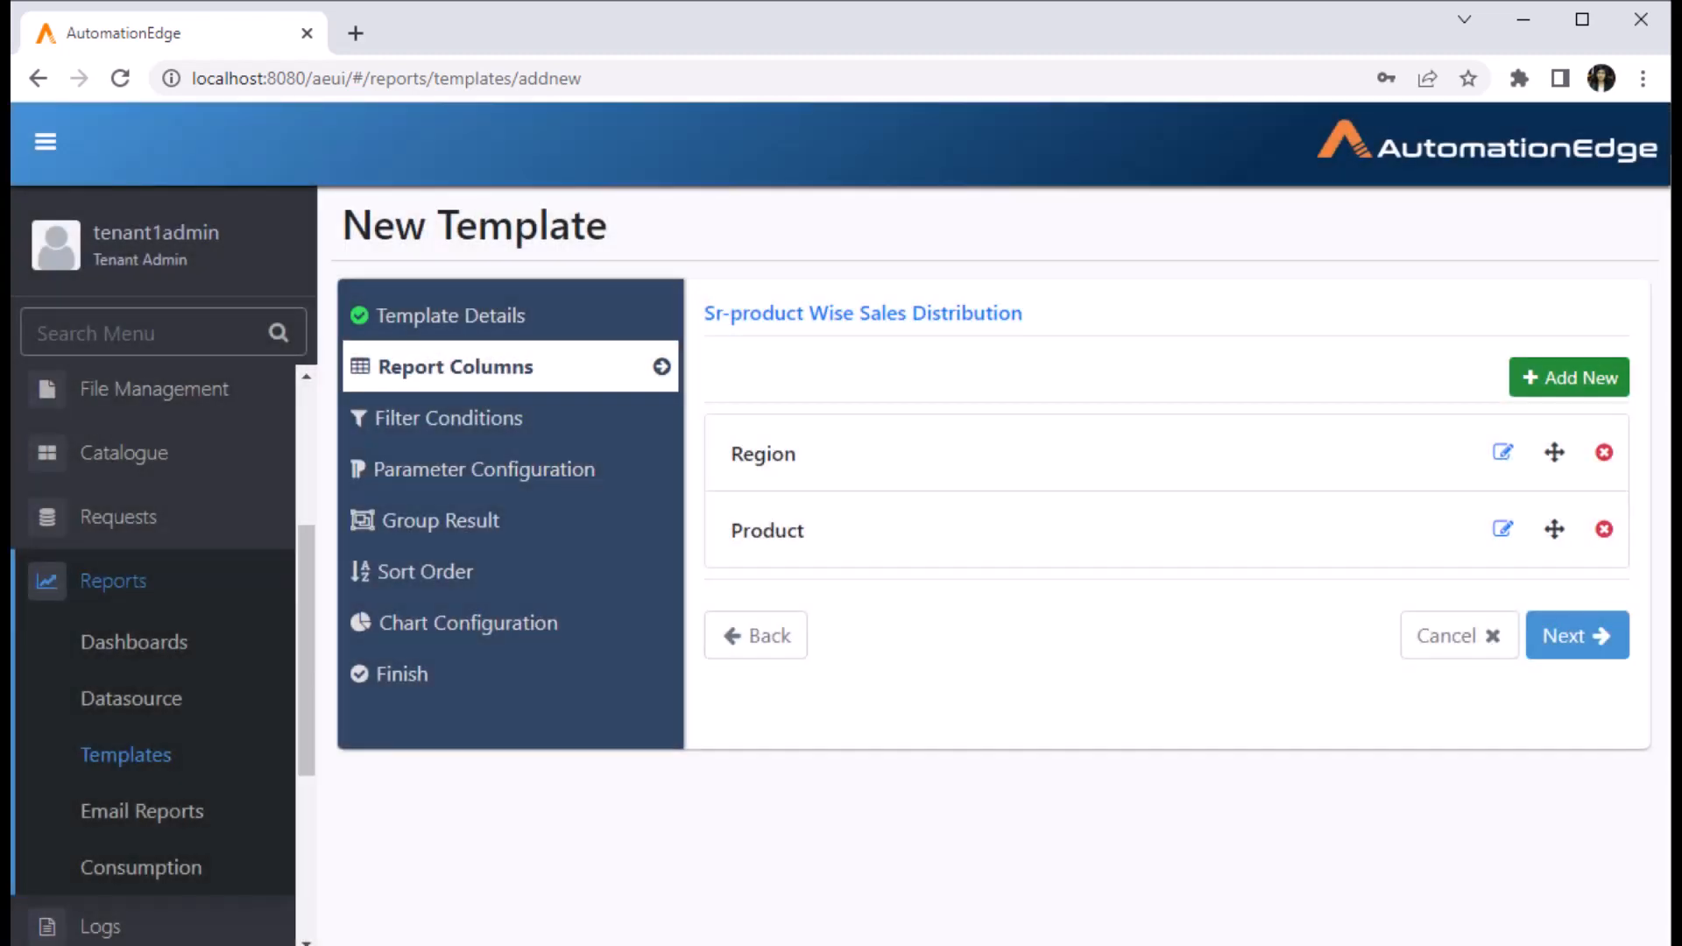
- Add a 'Sales' column from salesrevenue.sales as a Number with SUM aggregation
click(1569, 378)
click(592, 298)
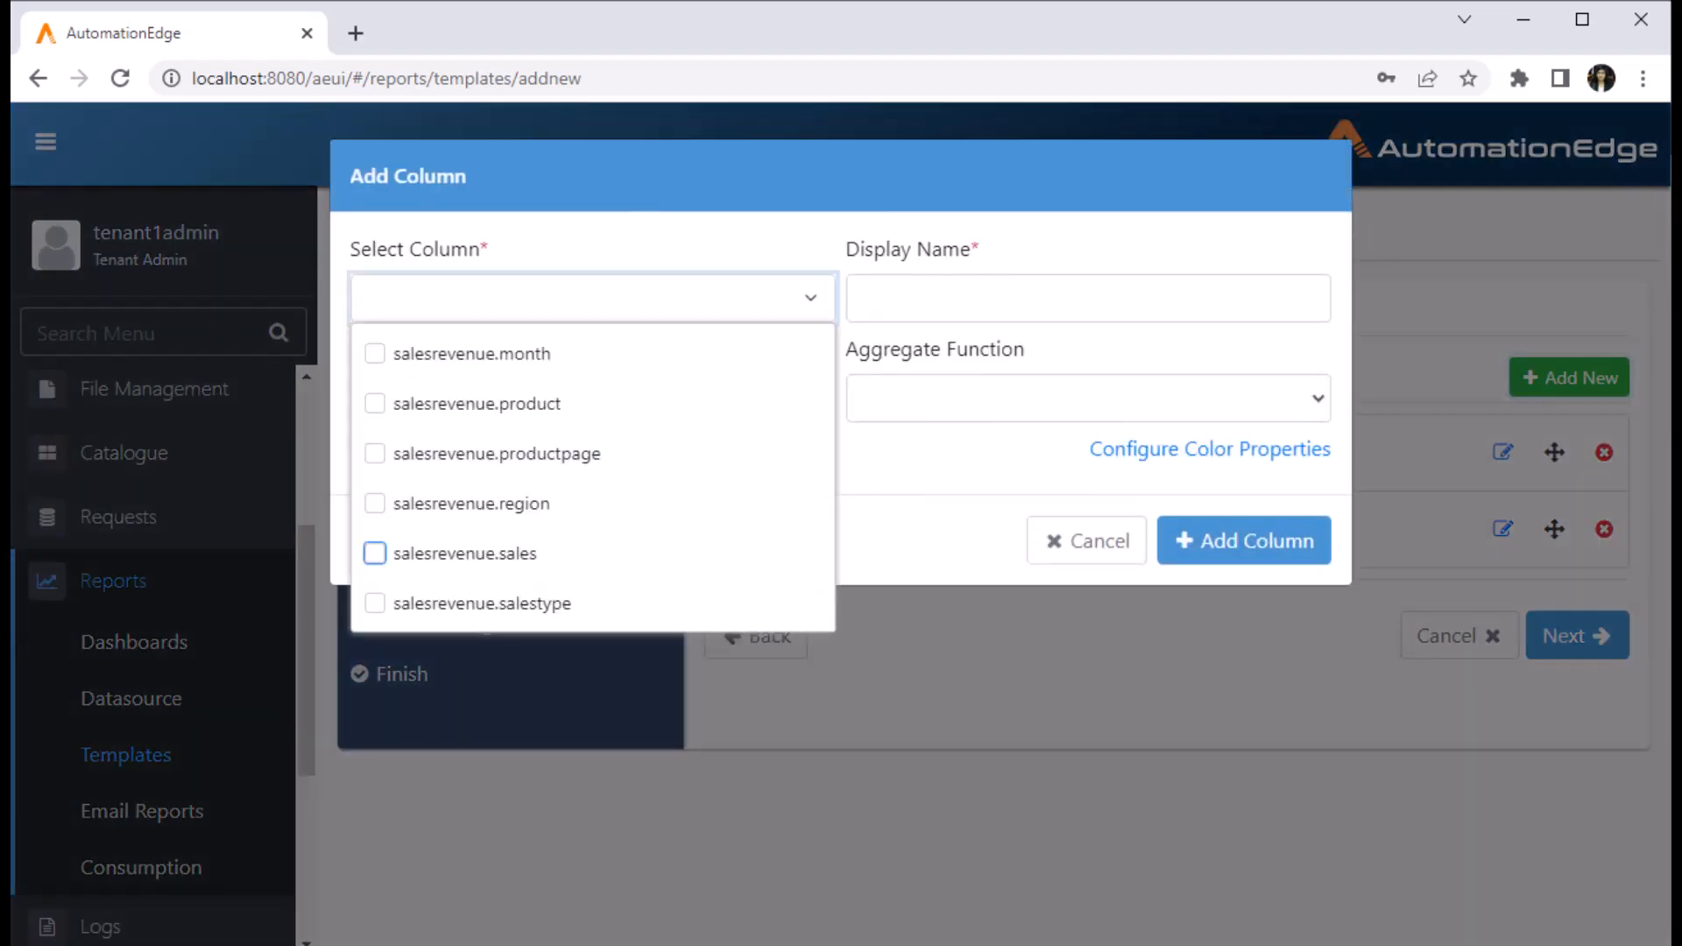
click(375, 553)
text(Sales)
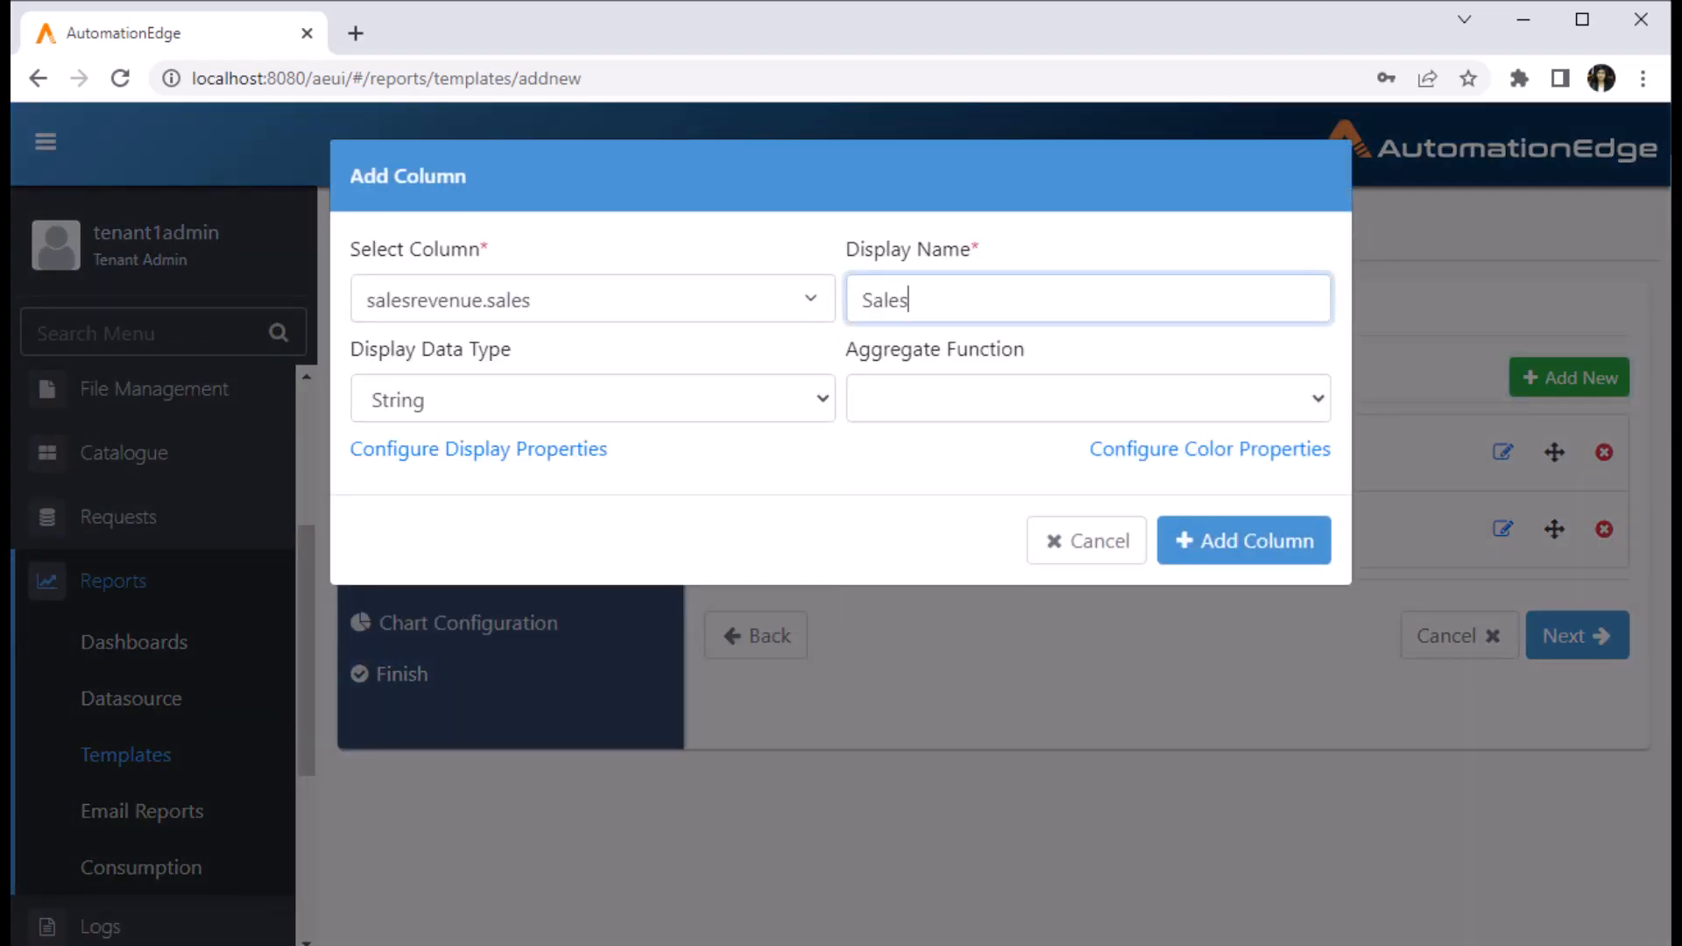
click(592, 400)
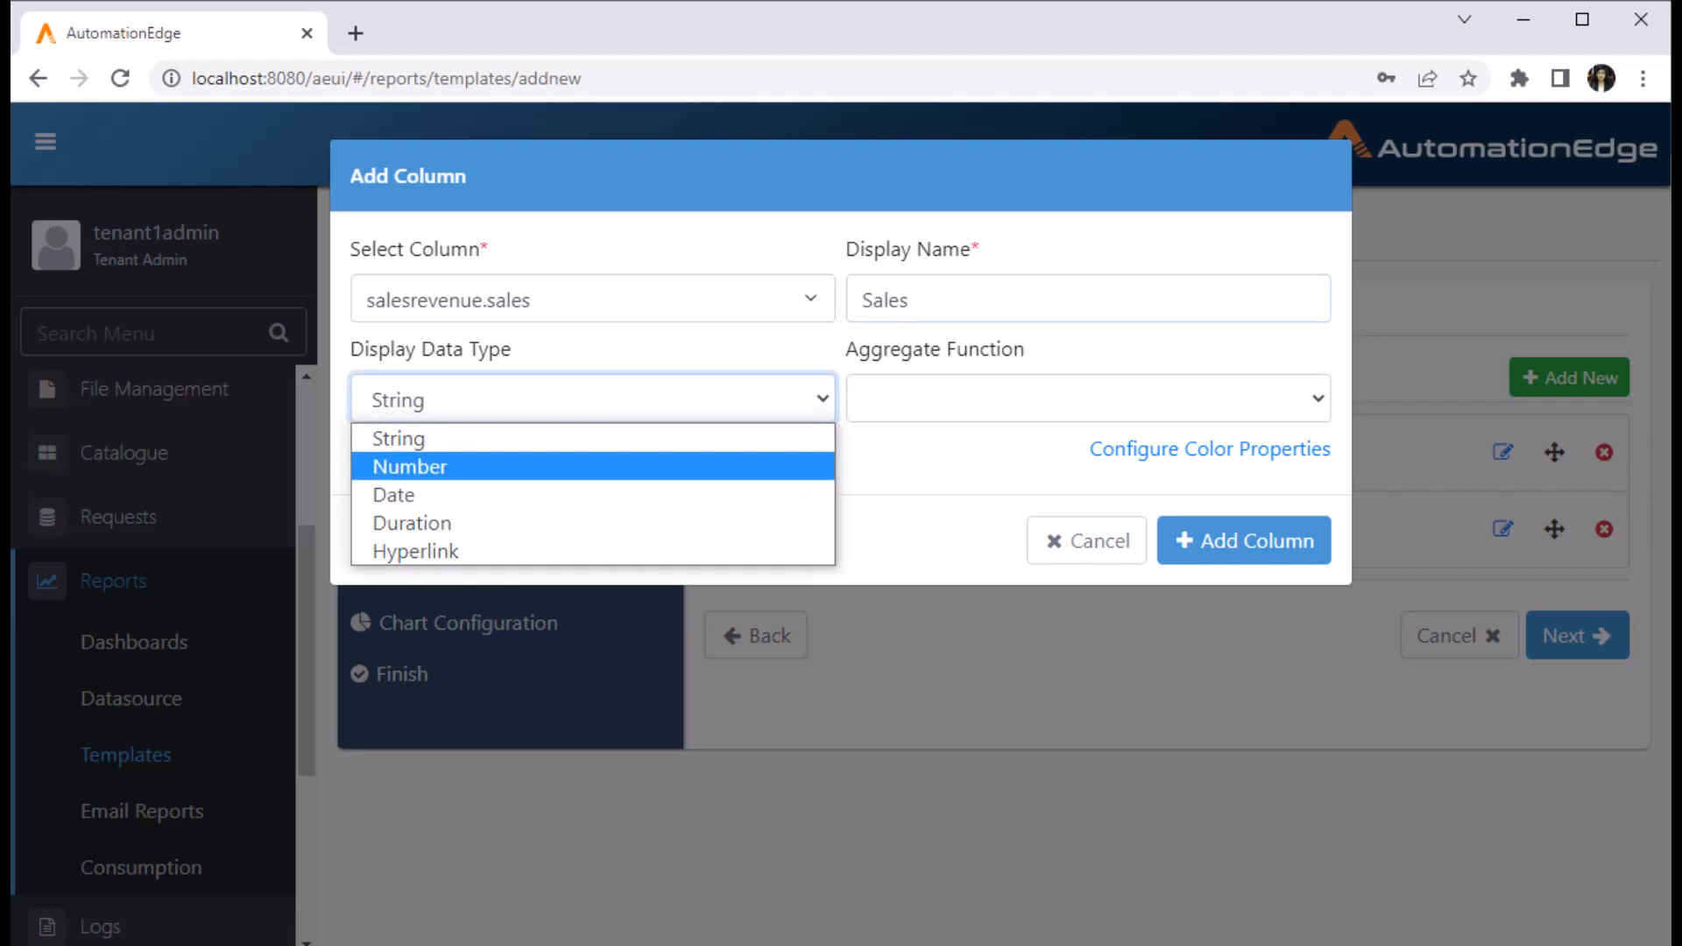
click(409, 467)
click(1087, 400)
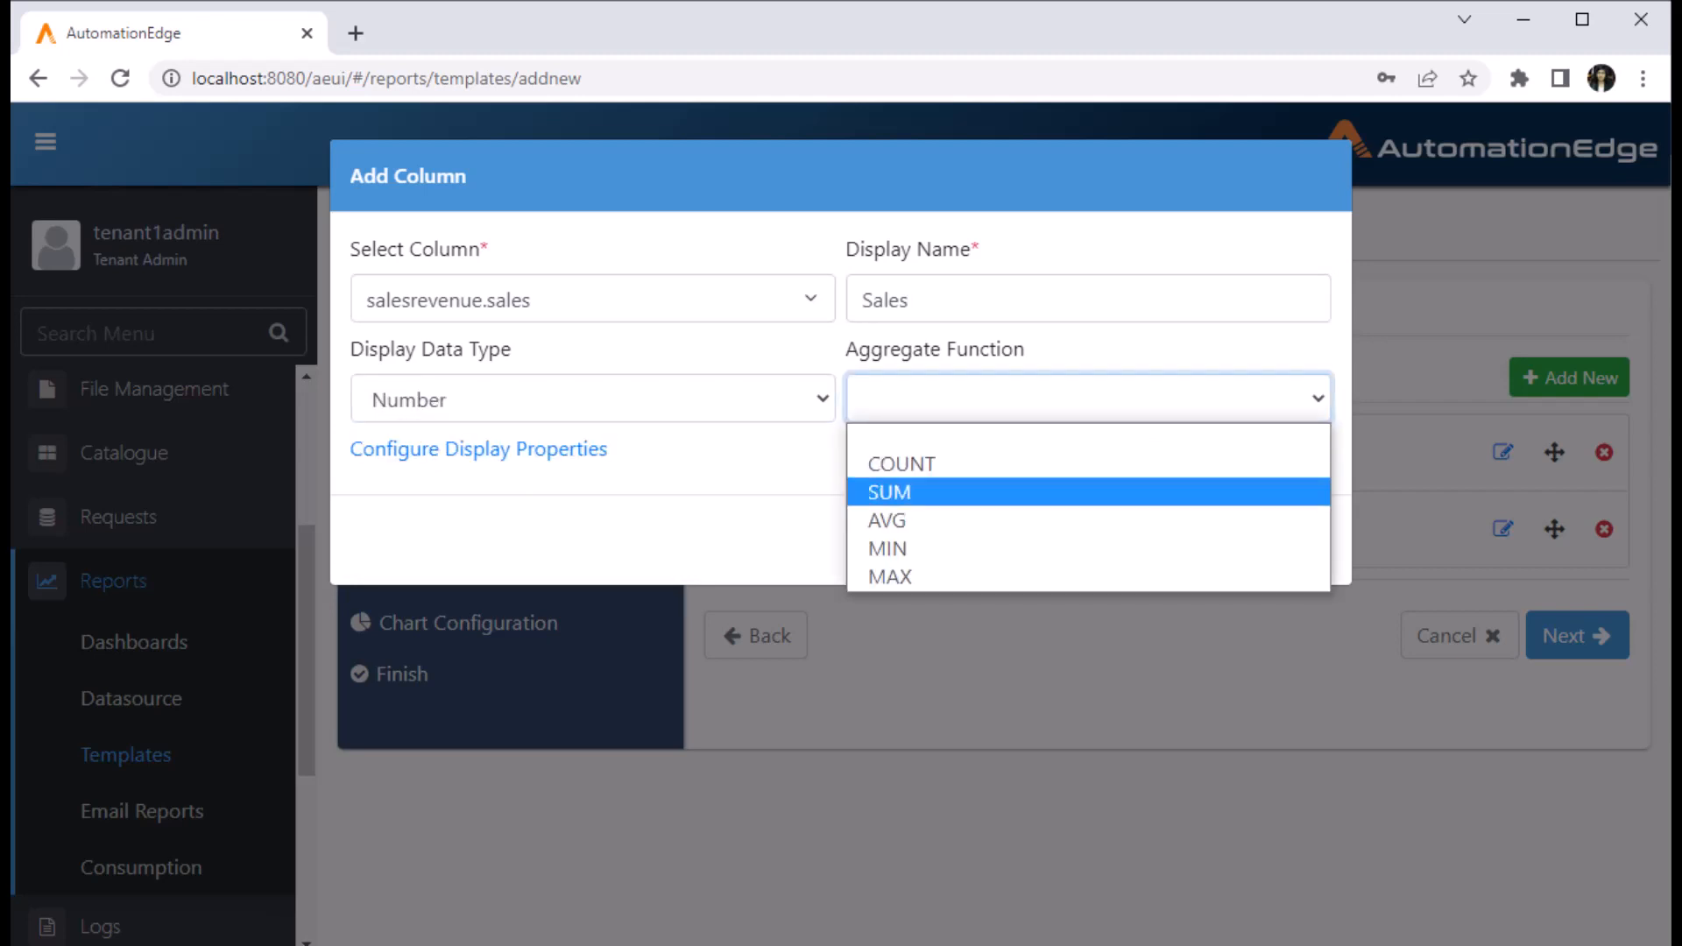
click(889, 493)
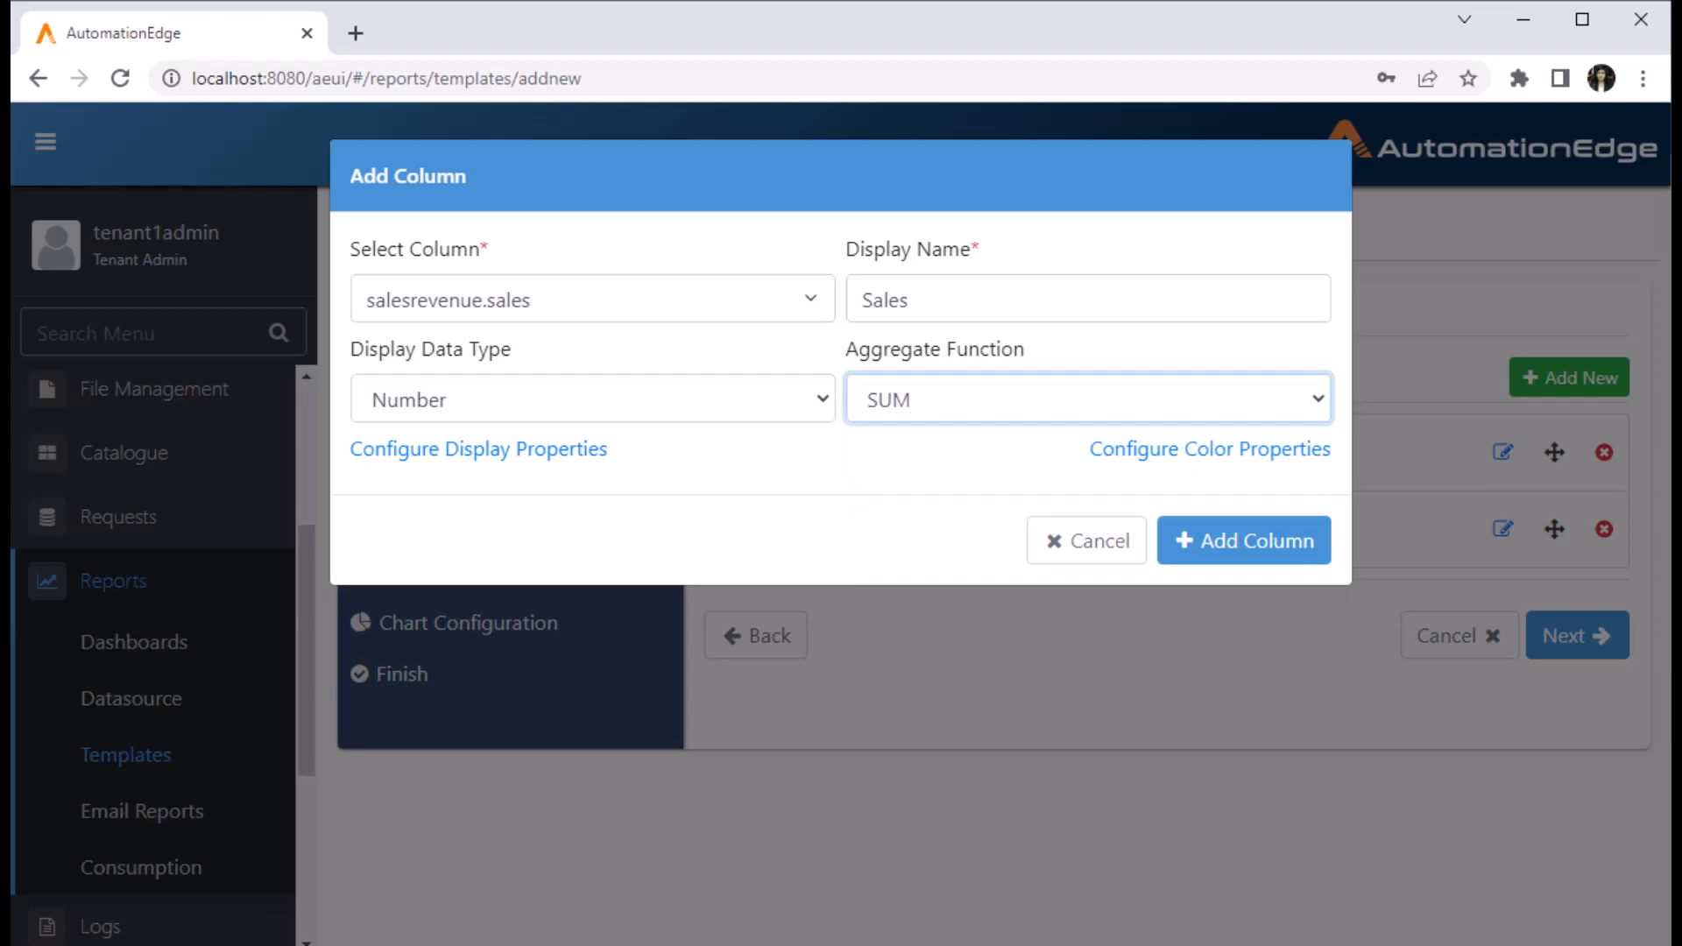
click(478, 450)
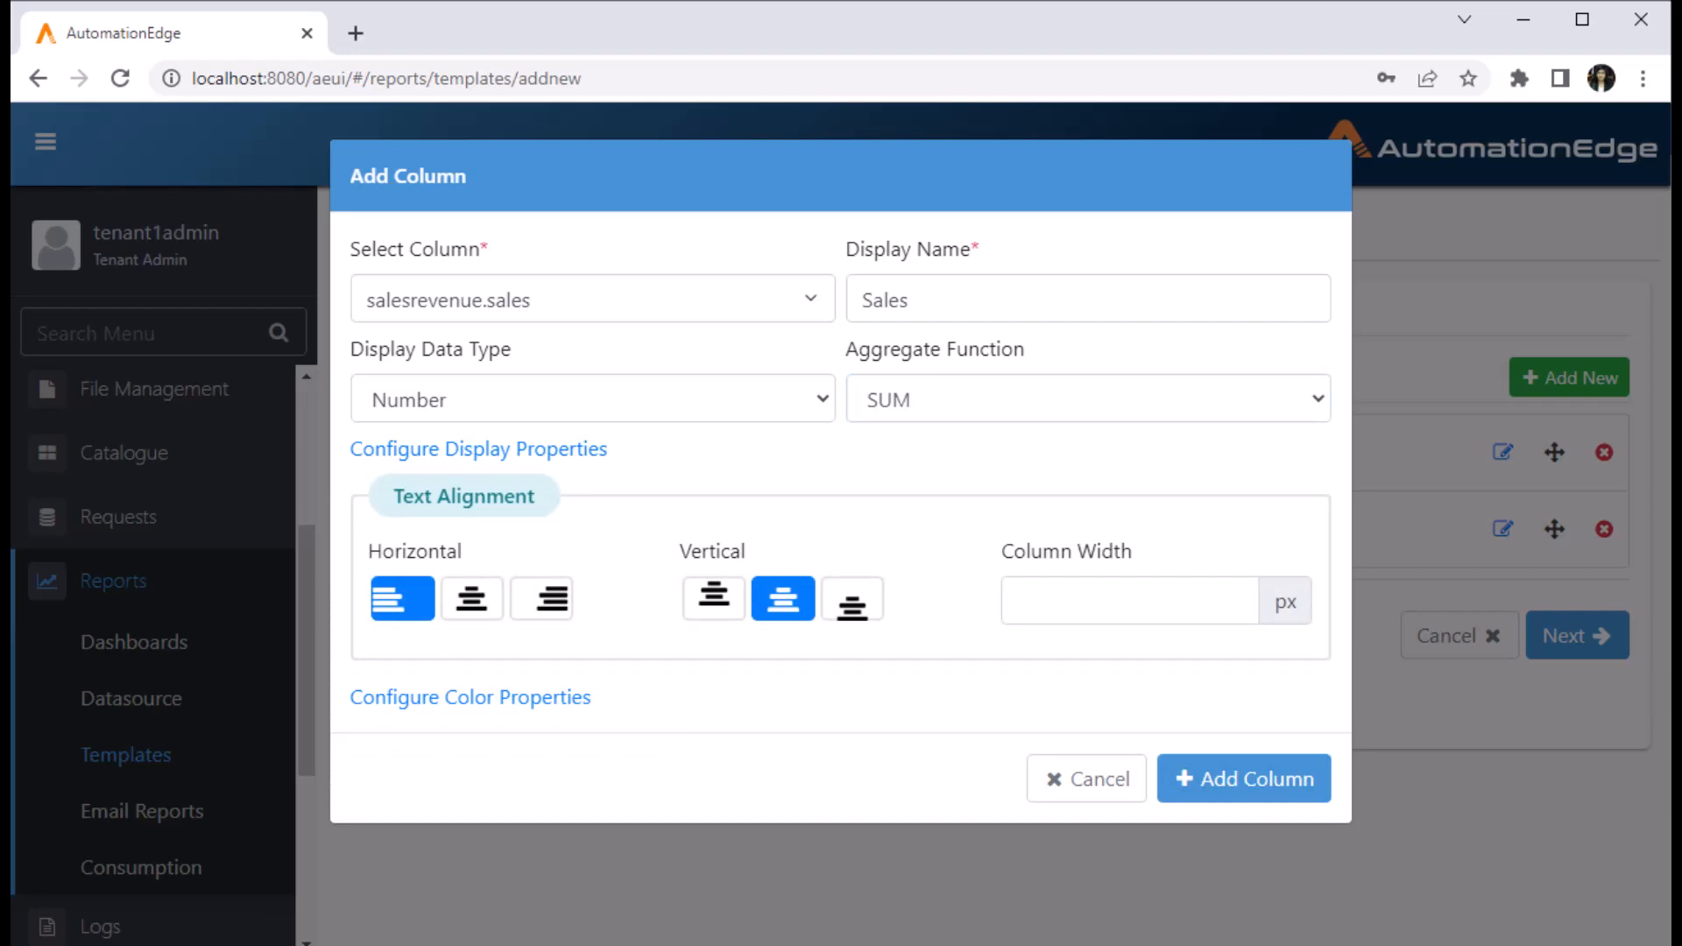
click(470, 698)
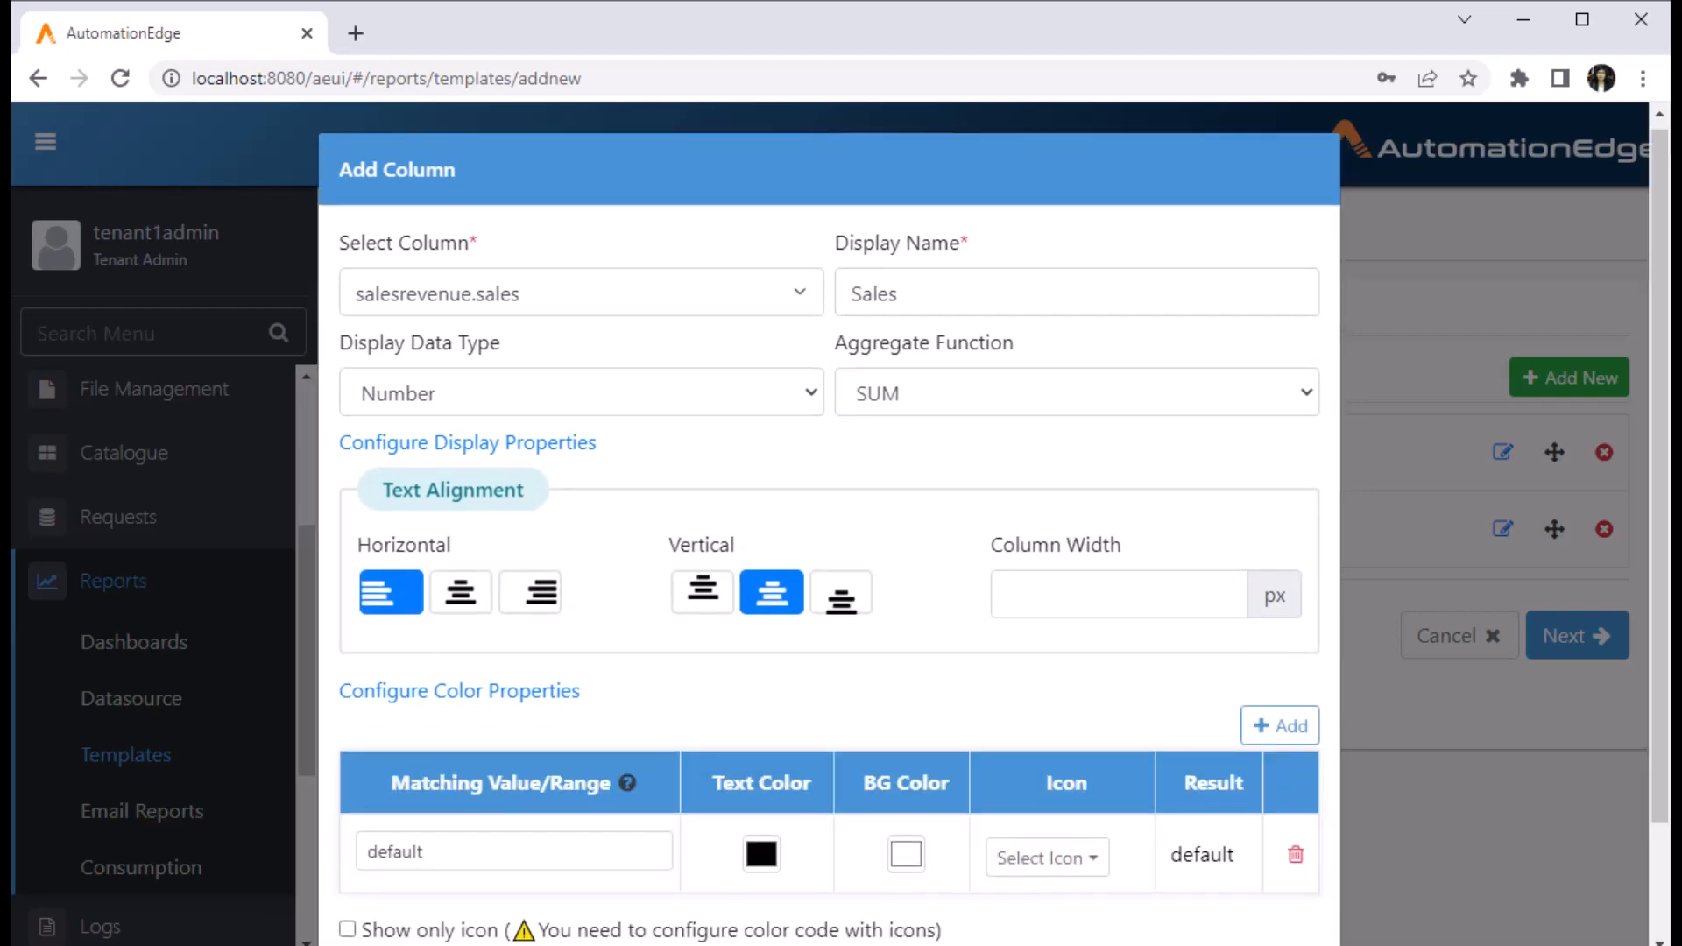
scroll(829, 543, down, 2)
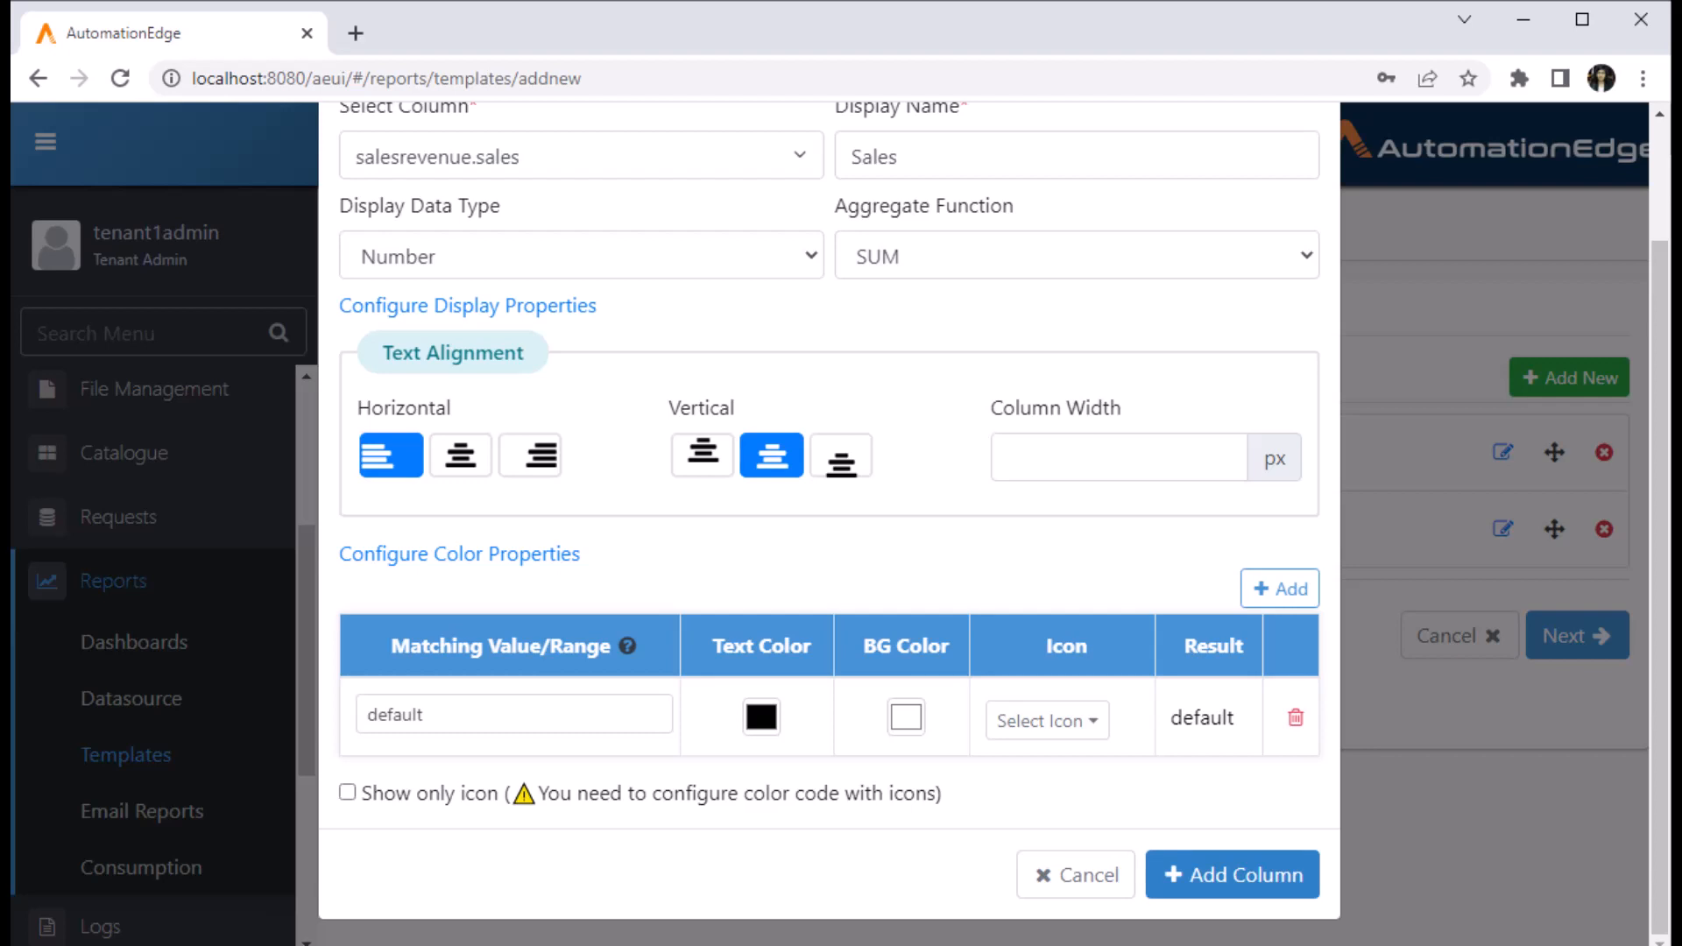
click(1232, 875)
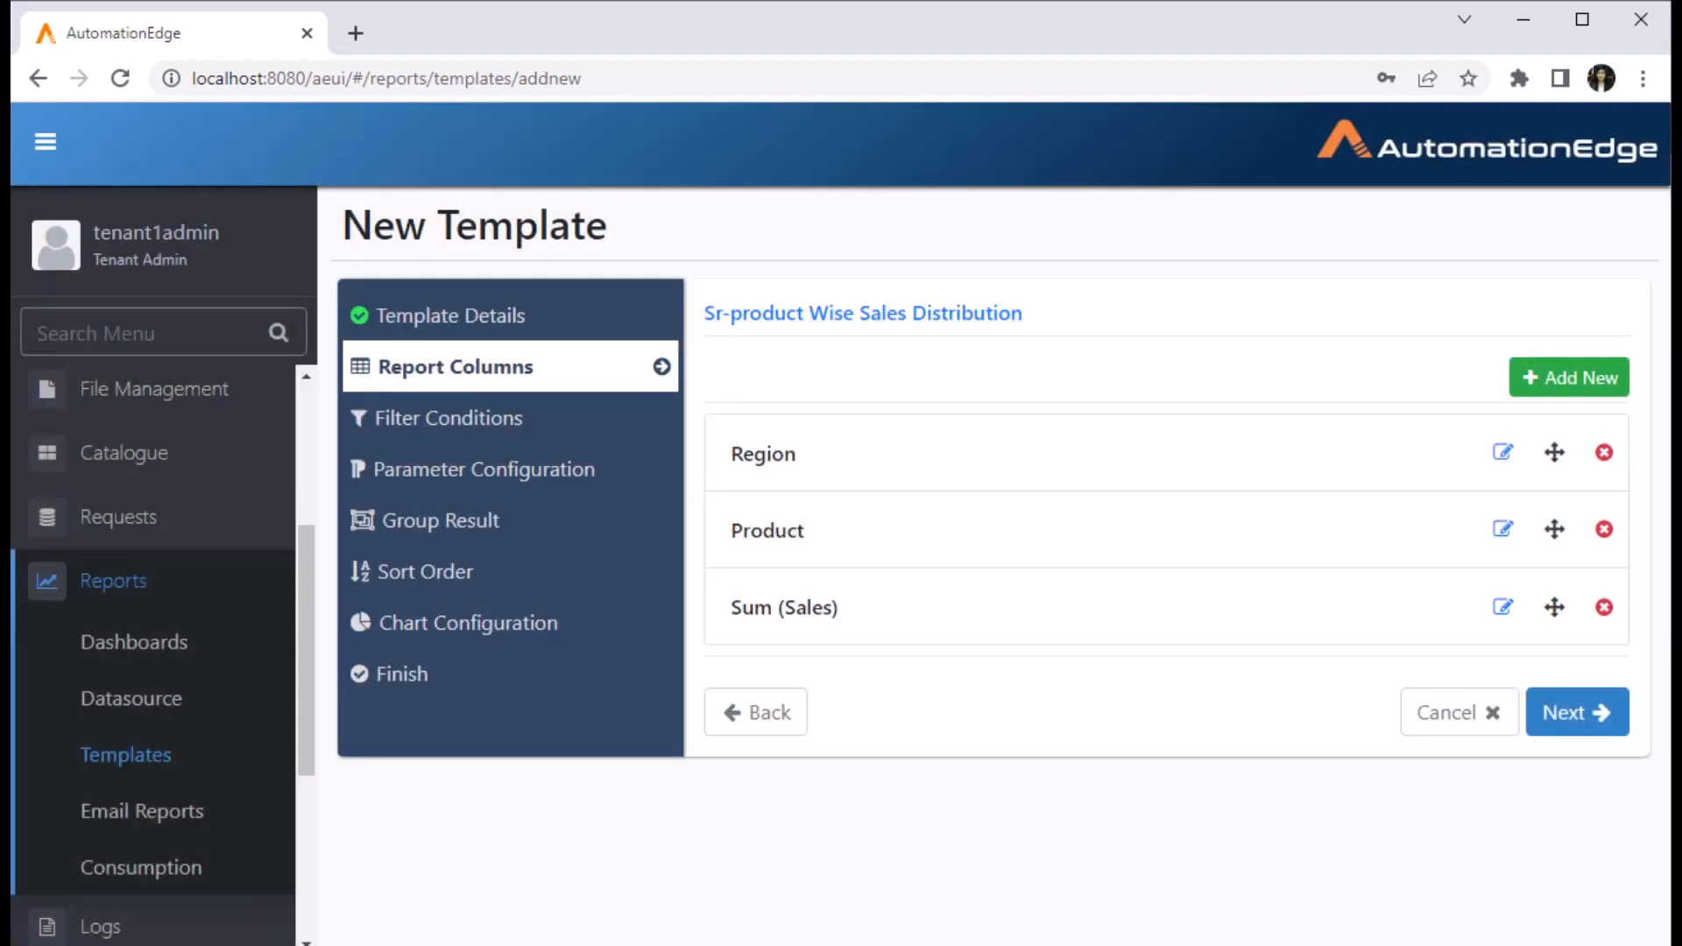
- Add a custom filter condition of 1=1 and move on to Parameter Configuration
click(1577, 713)
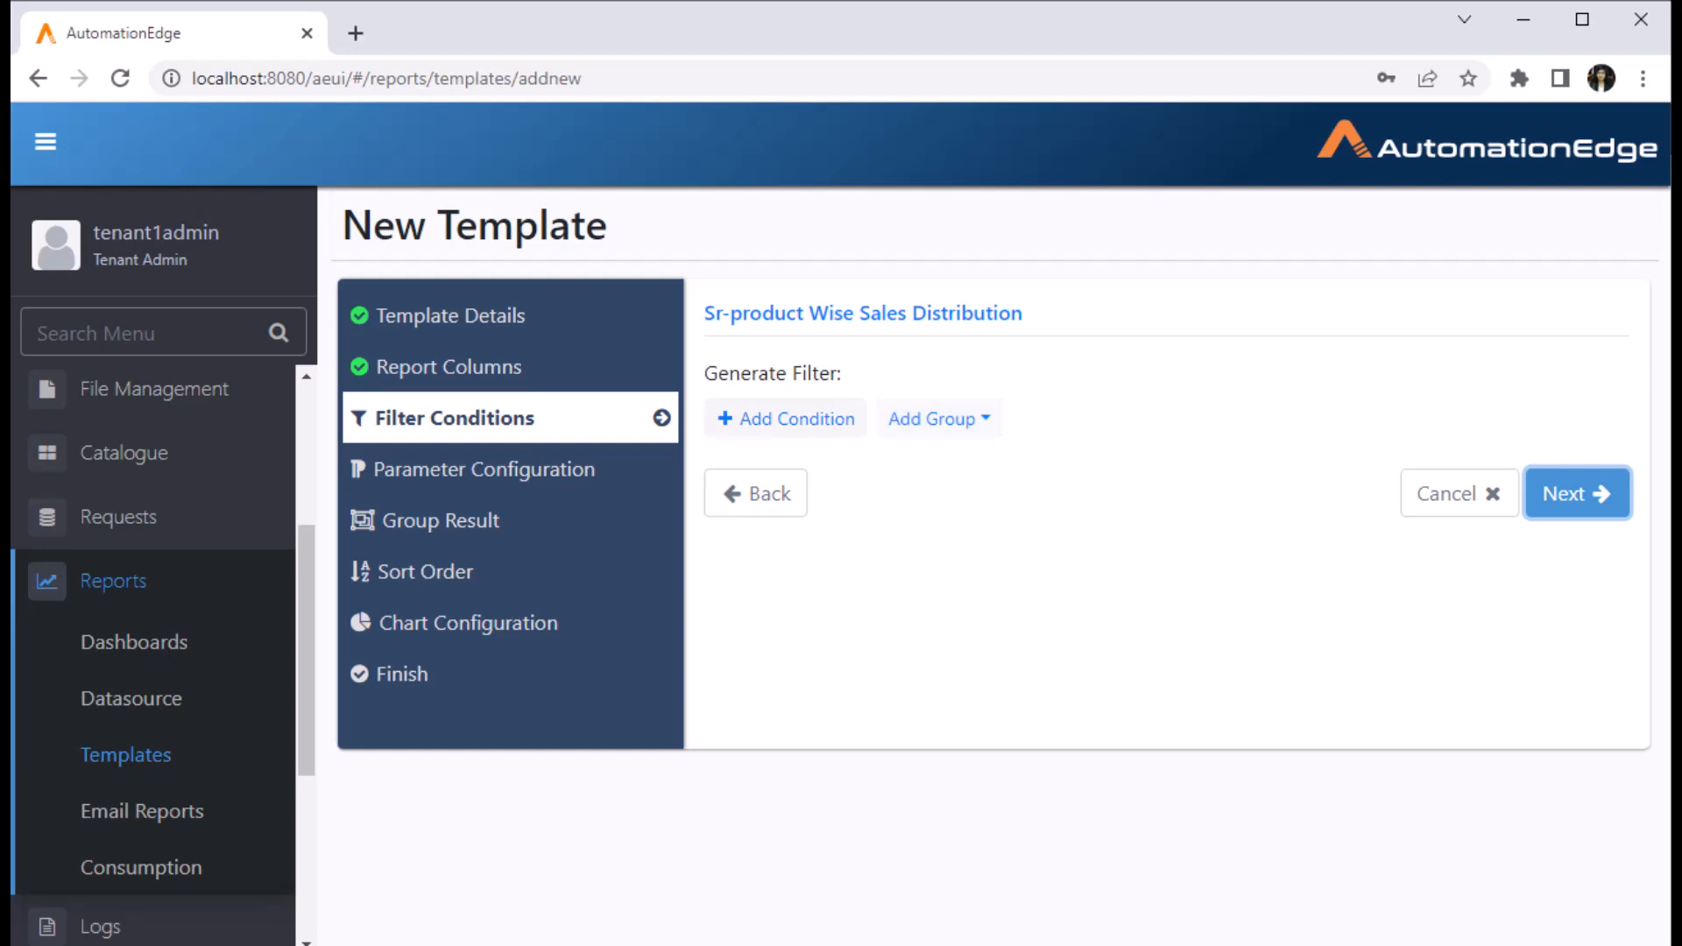
click(785, 419)
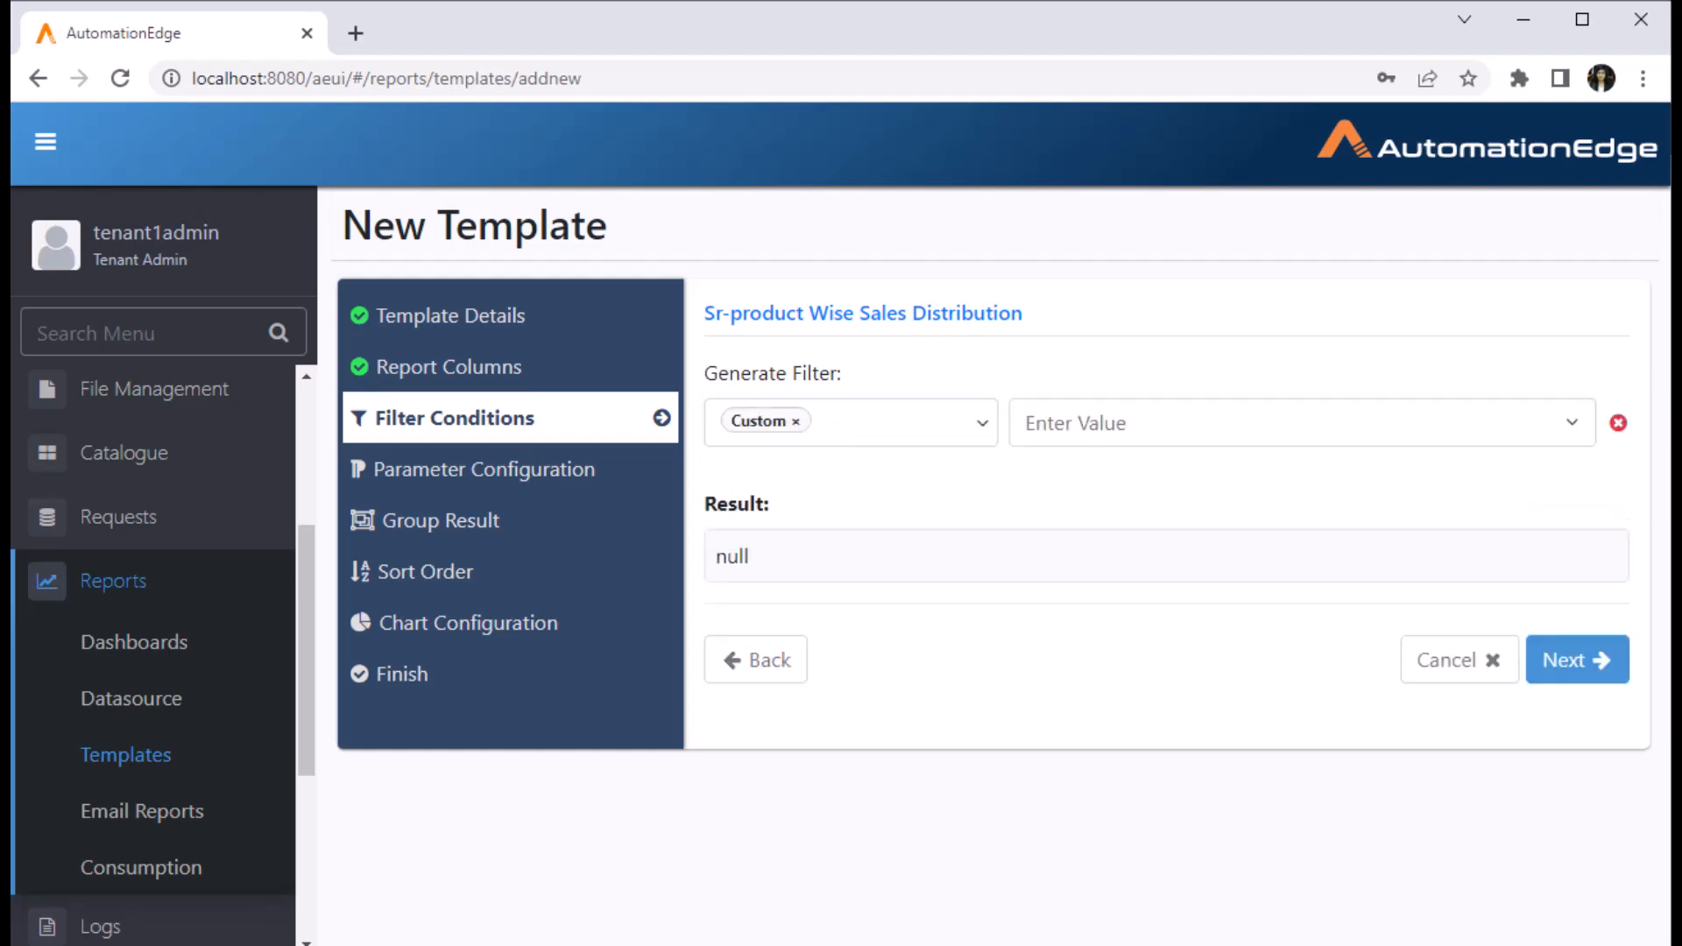
click(1162, 423)
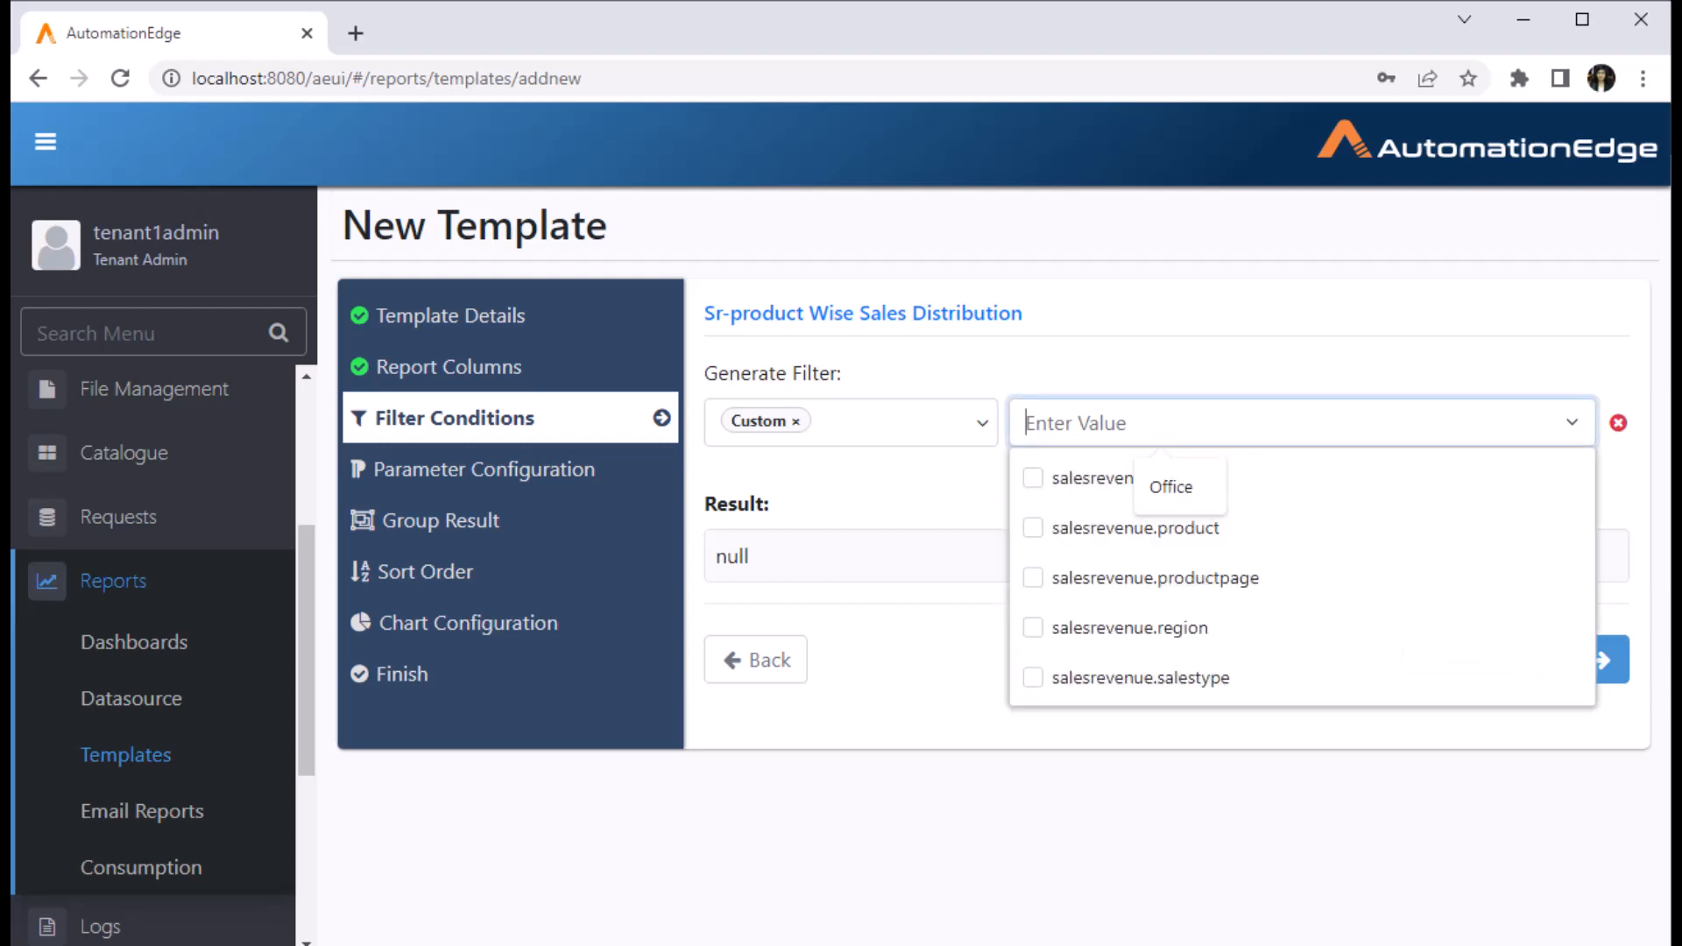
text(1=1)
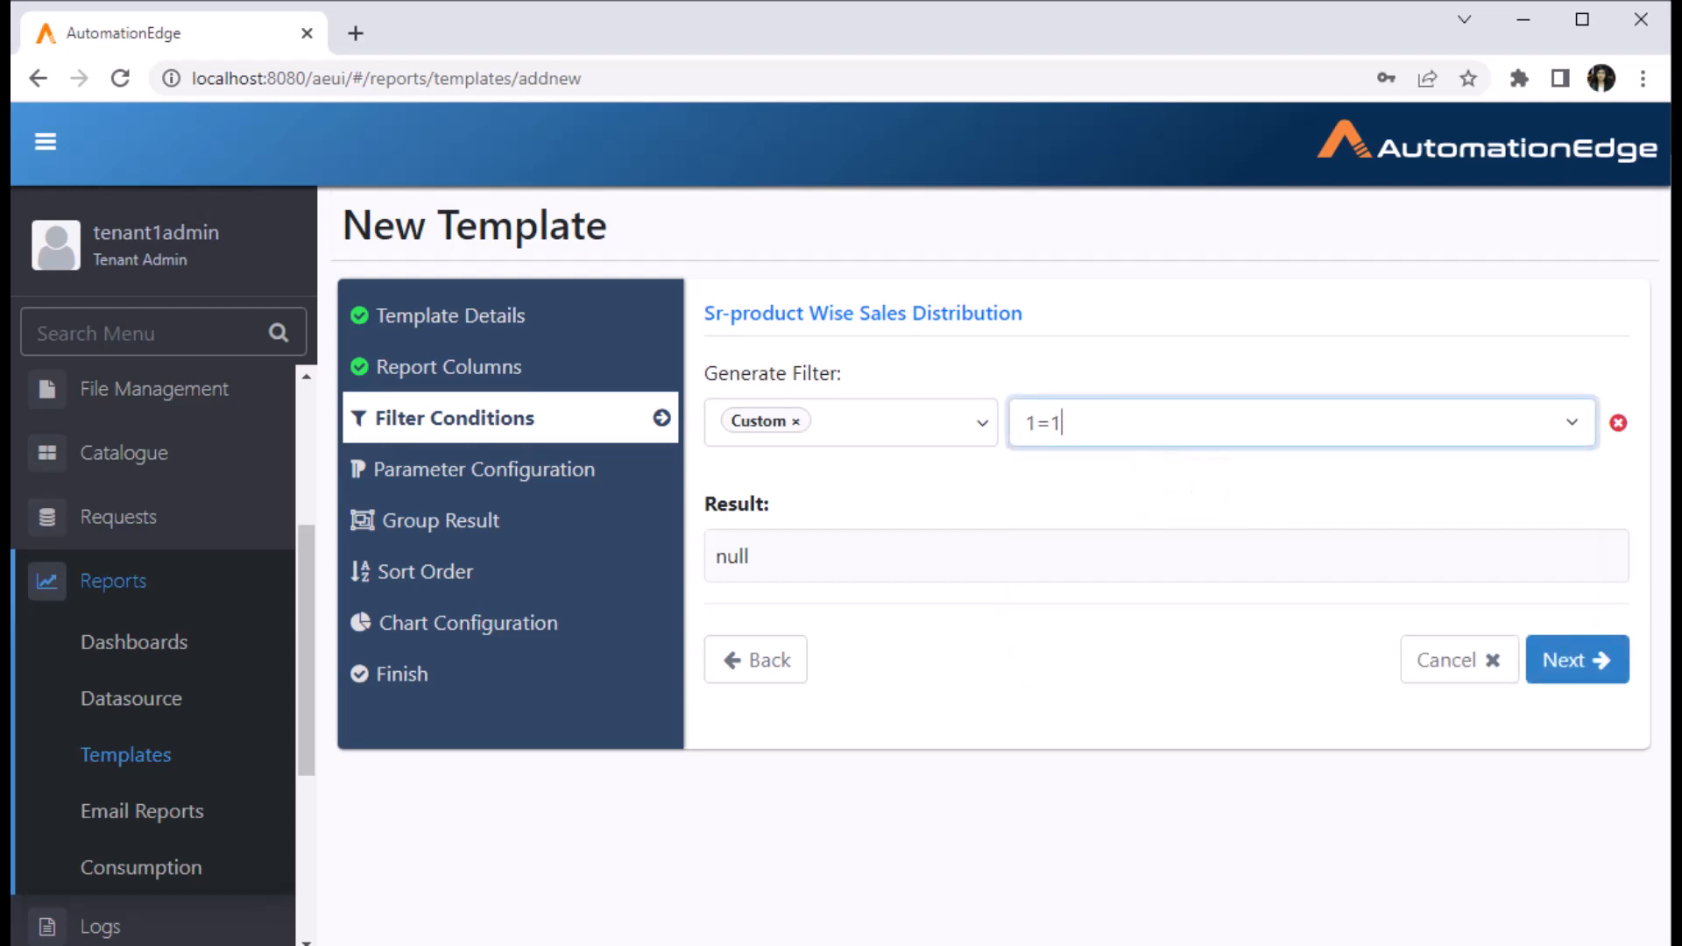
click(1578, 660)
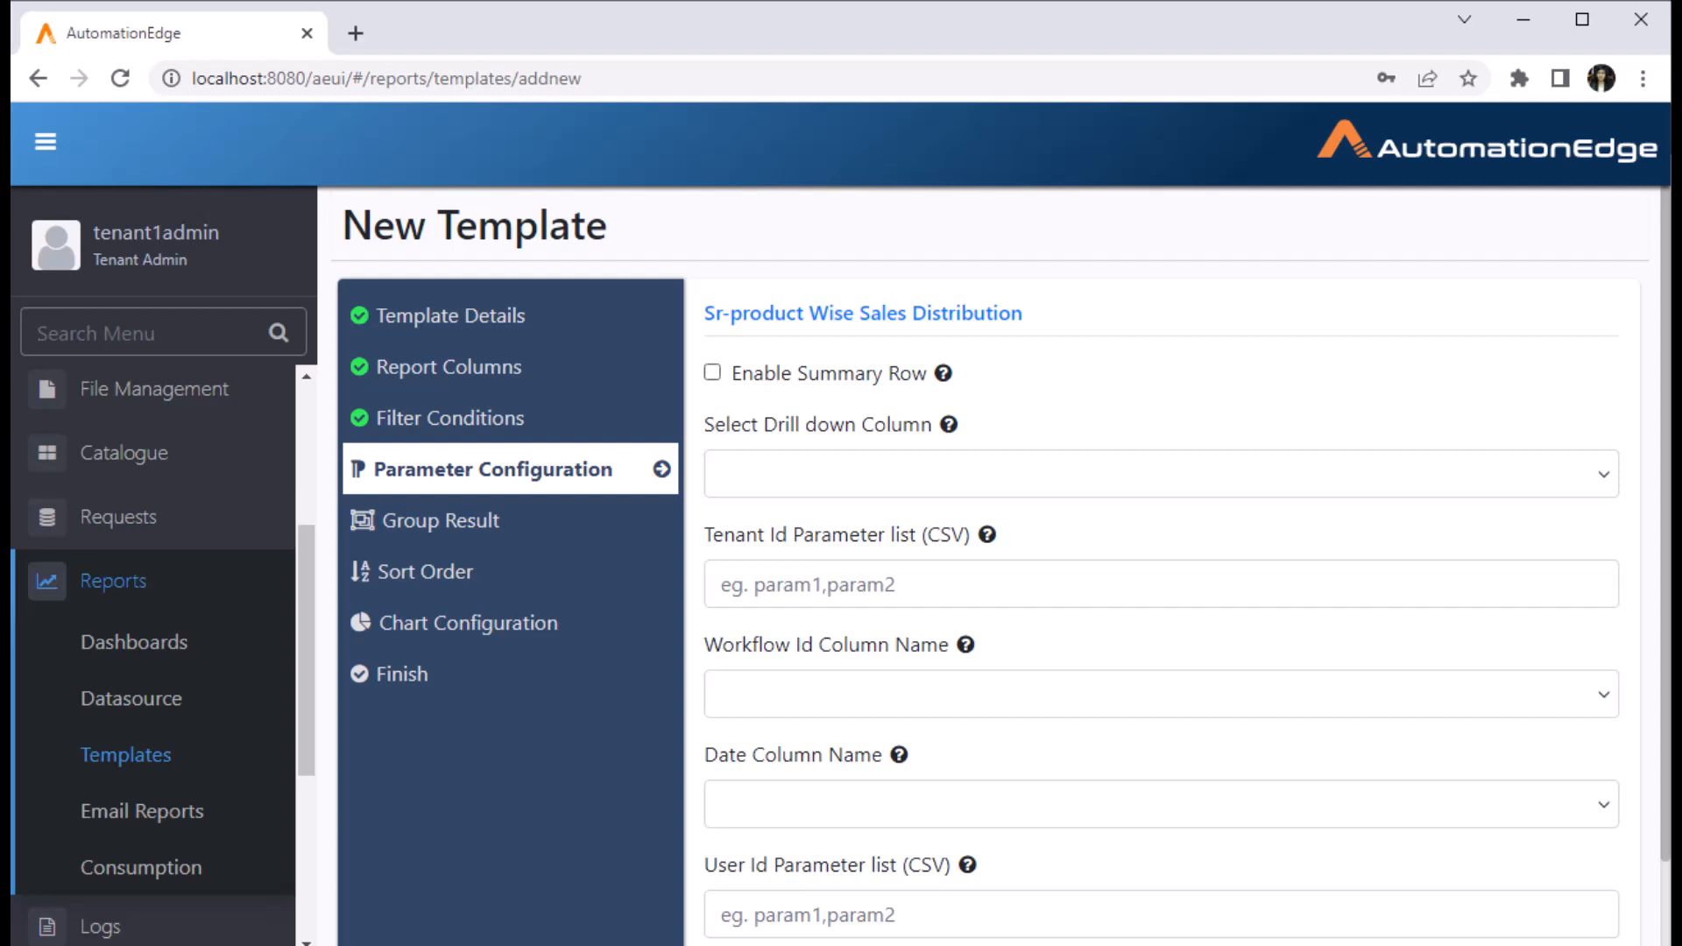
- Tick Enable Summary Row and continue to the Group Result step
mouse_move(943, 373)
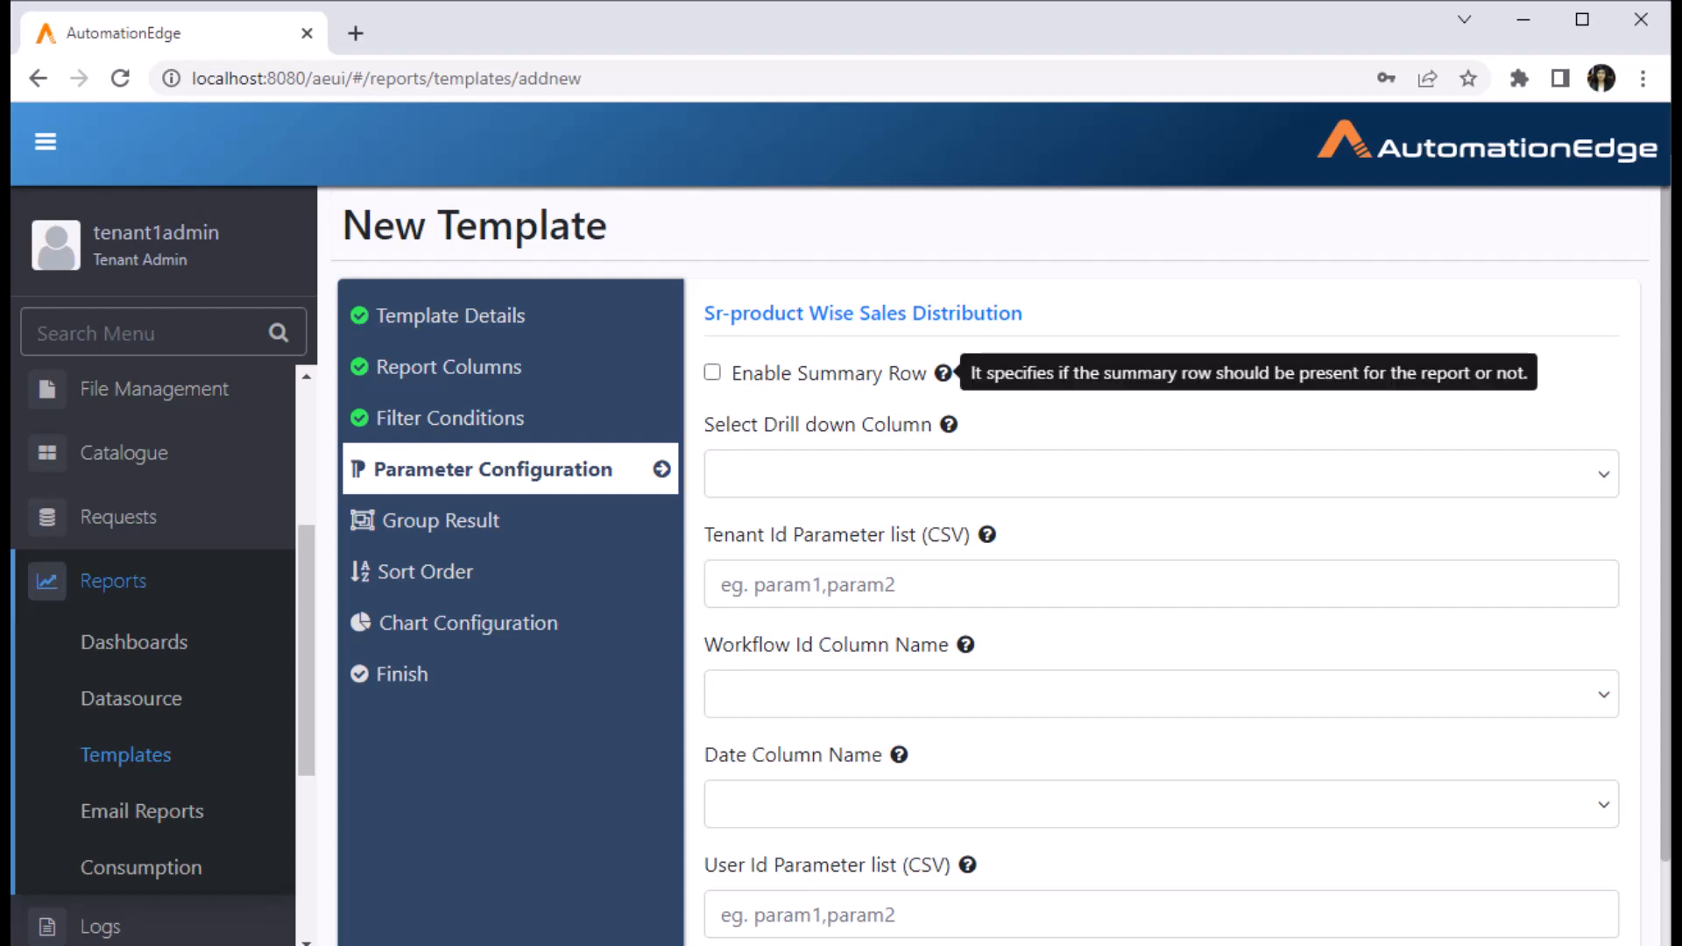
click(712, 373)
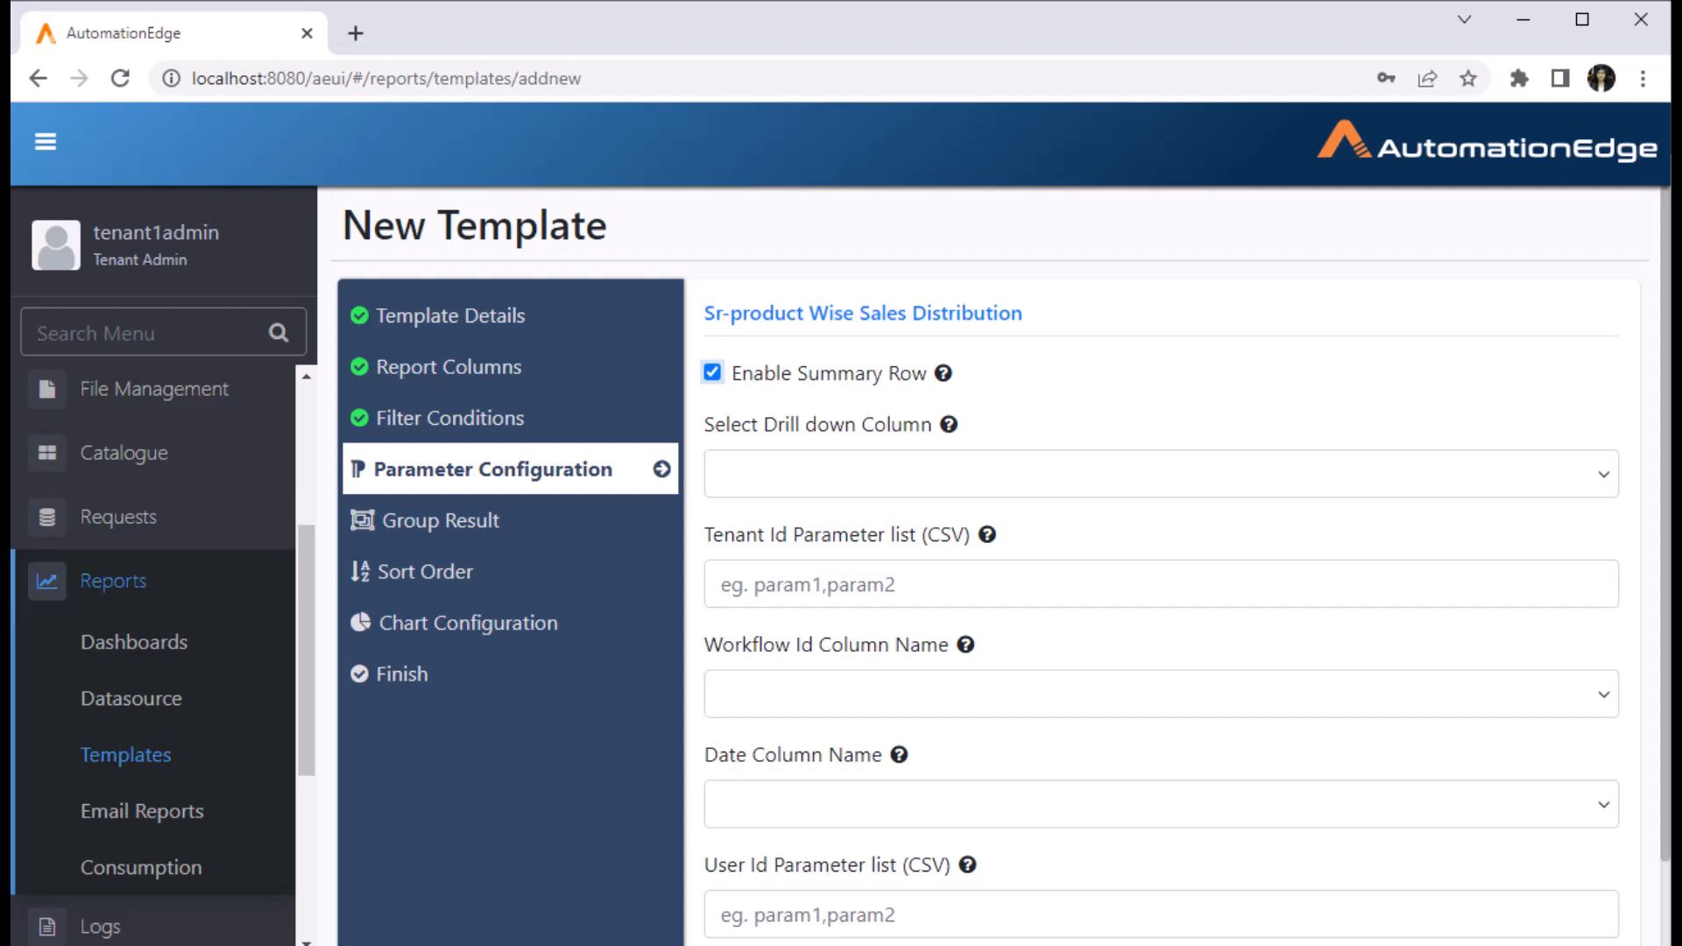
scroll(1002, 566, down, 1)
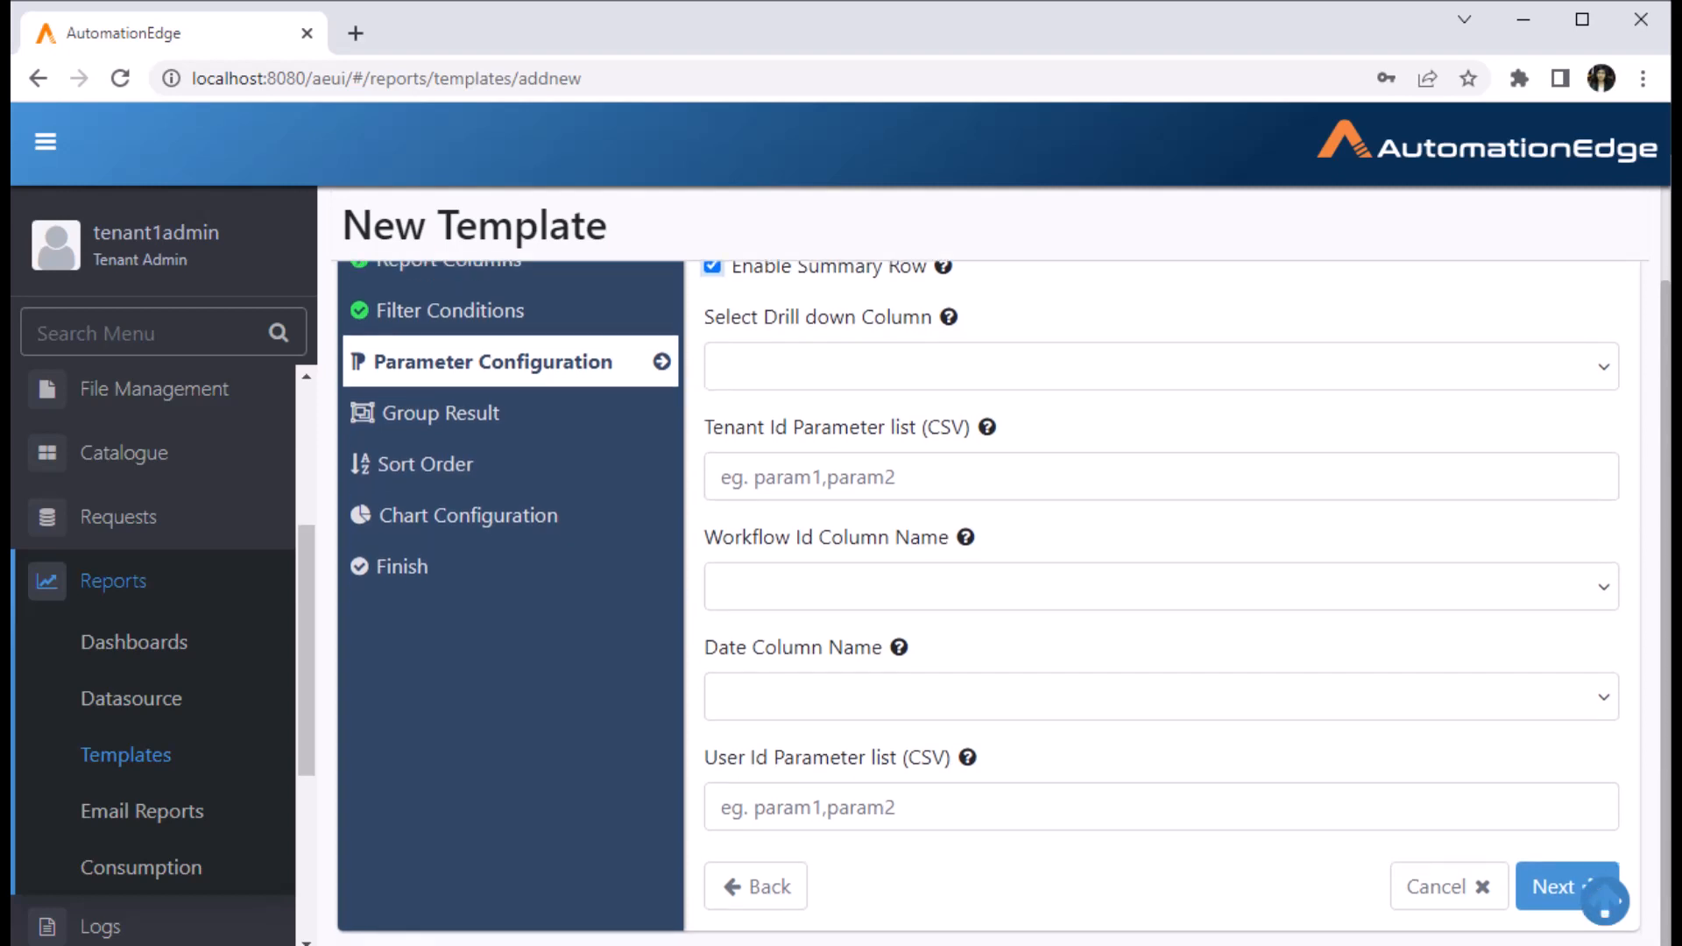
click(1600, 895)
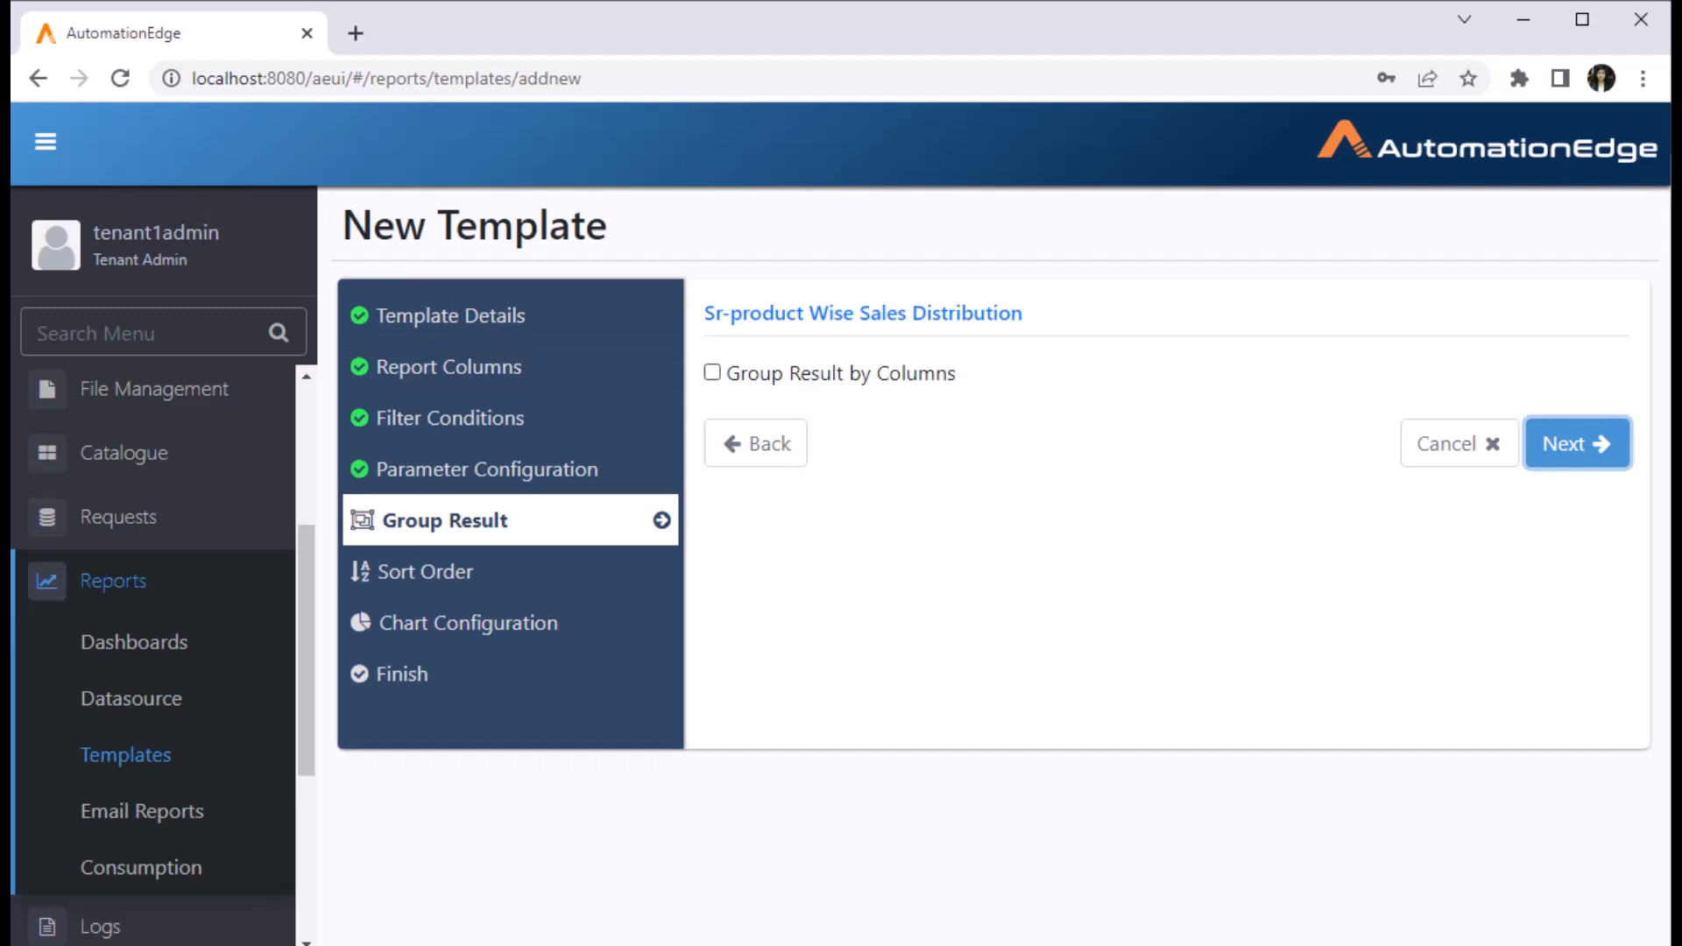
- Group results by columns and add an ascending sort on salesrevenue.region
click(713, 372)
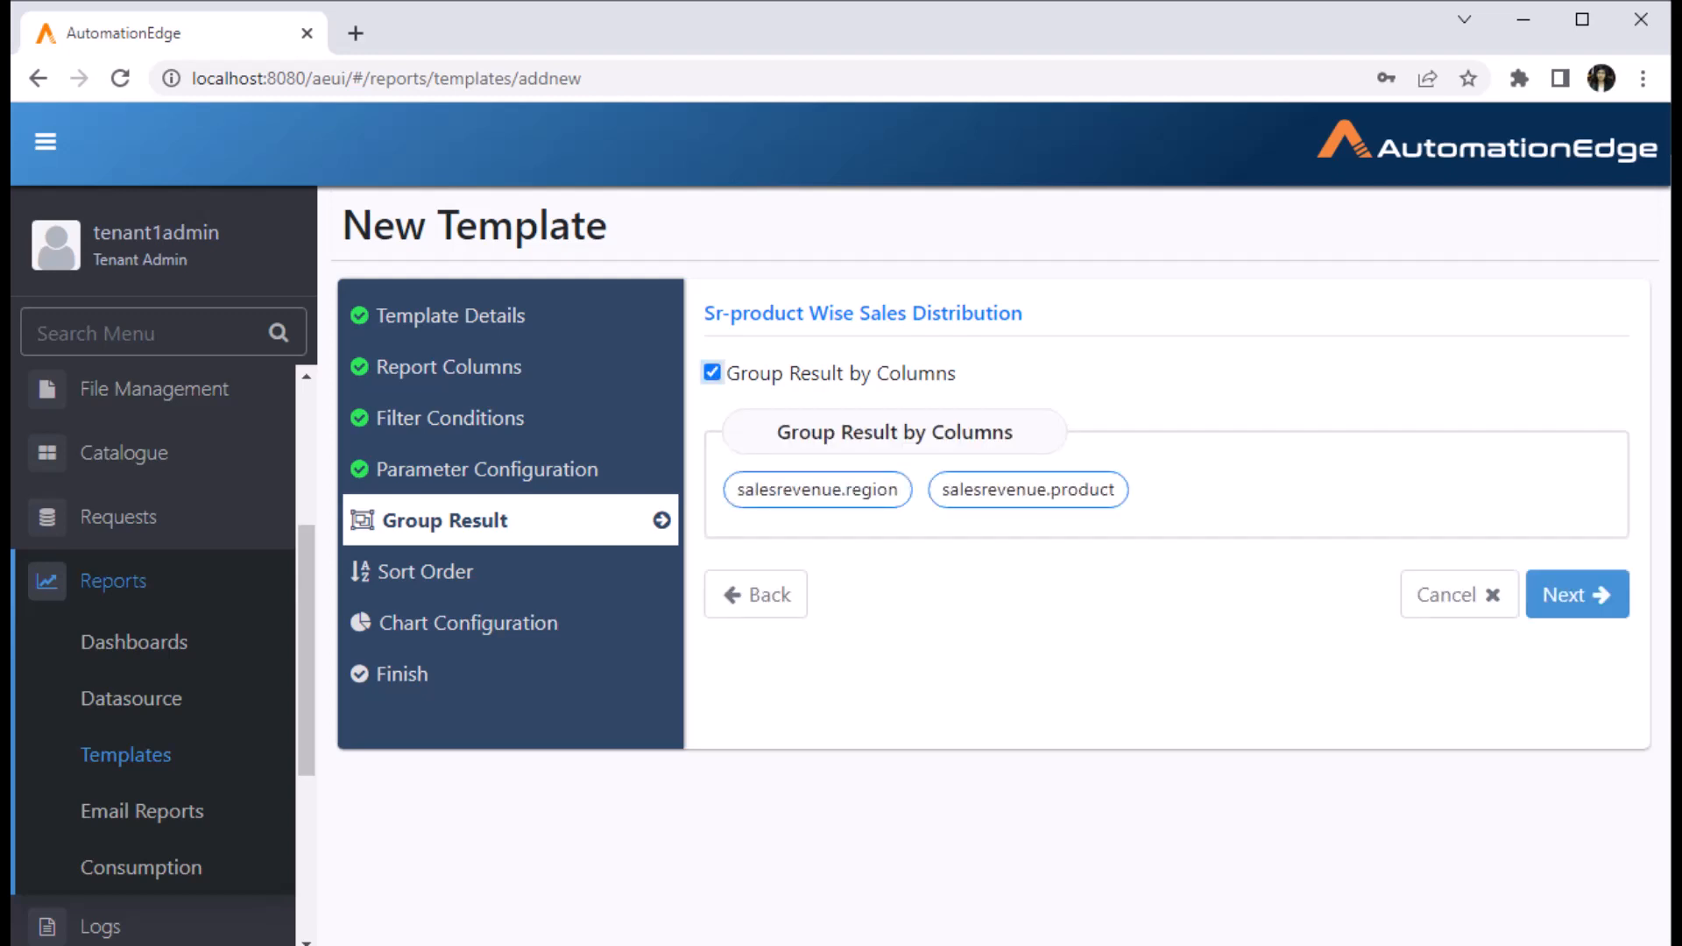
click(1577, 594)
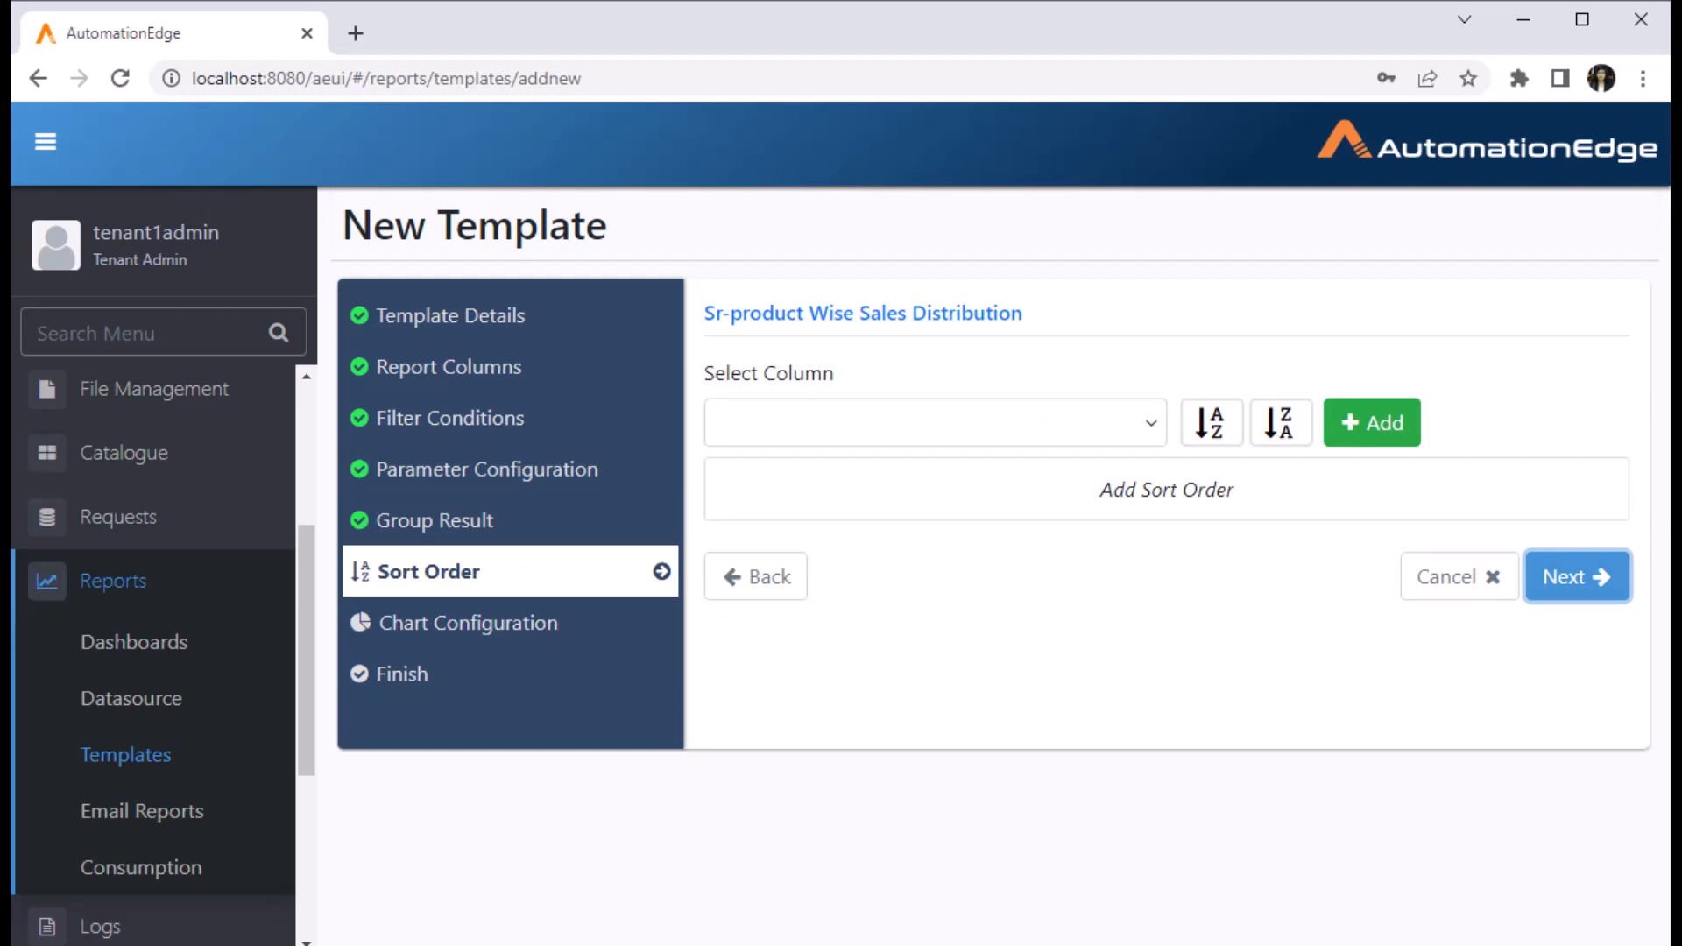
click(935, 424)
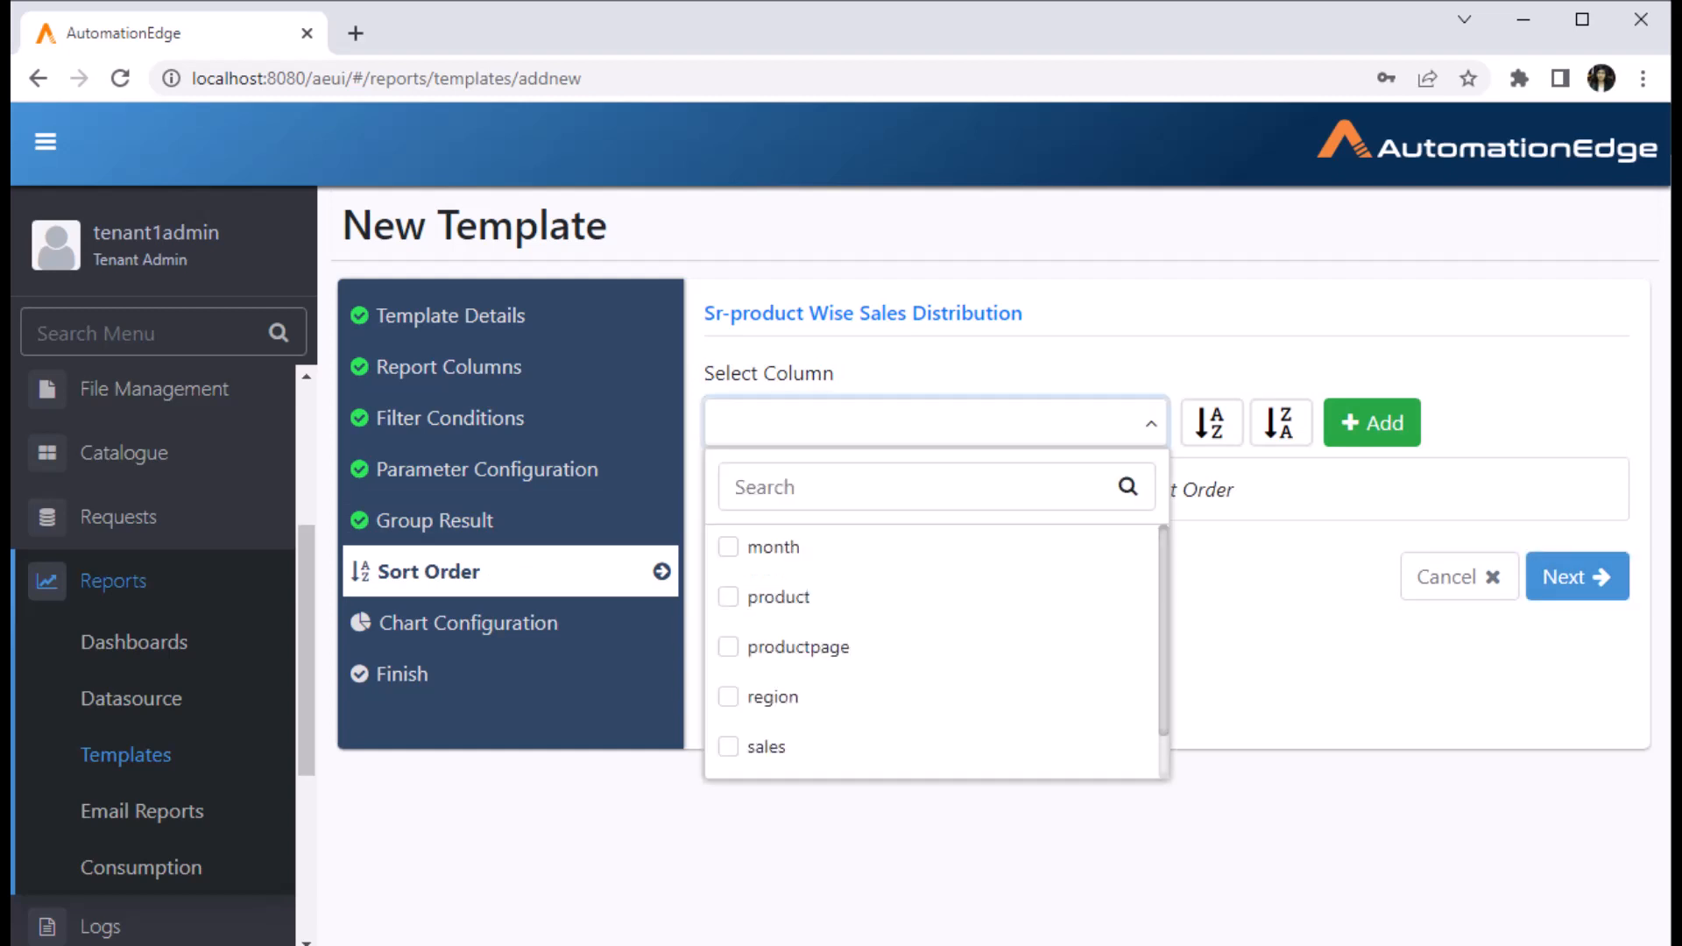
click(728, 696)
click(1212, 423)
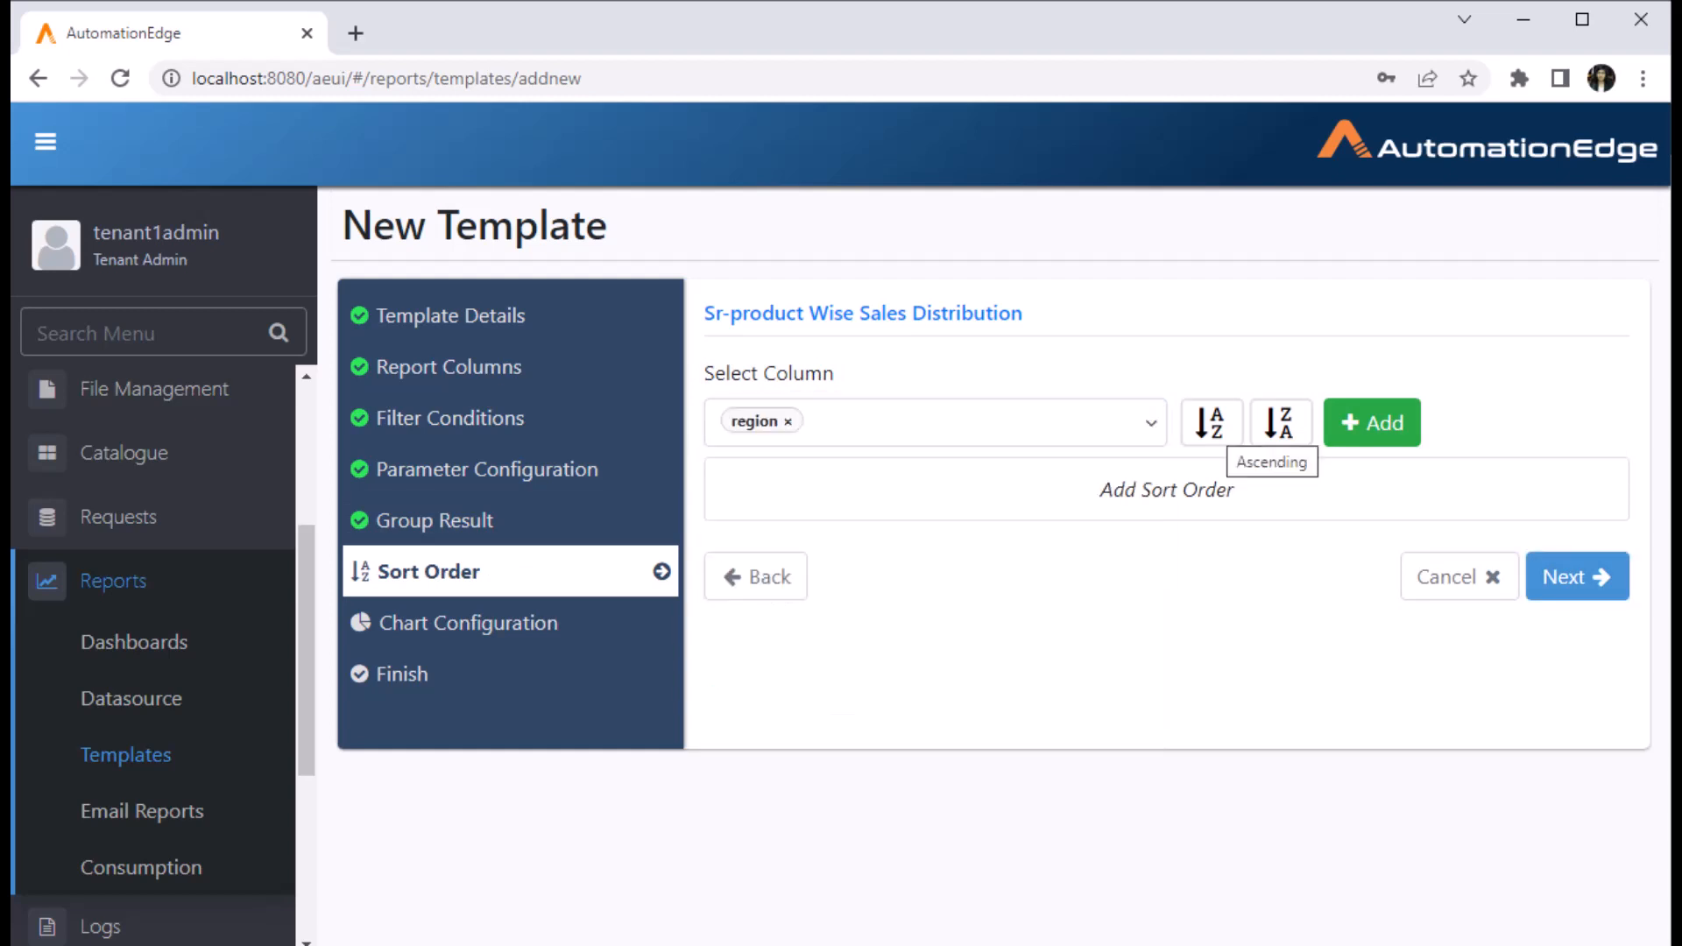
click(1213, 424)
click(1372, 424)
- Add a second ascending sort on salesrevenue.product
click(935, 423)
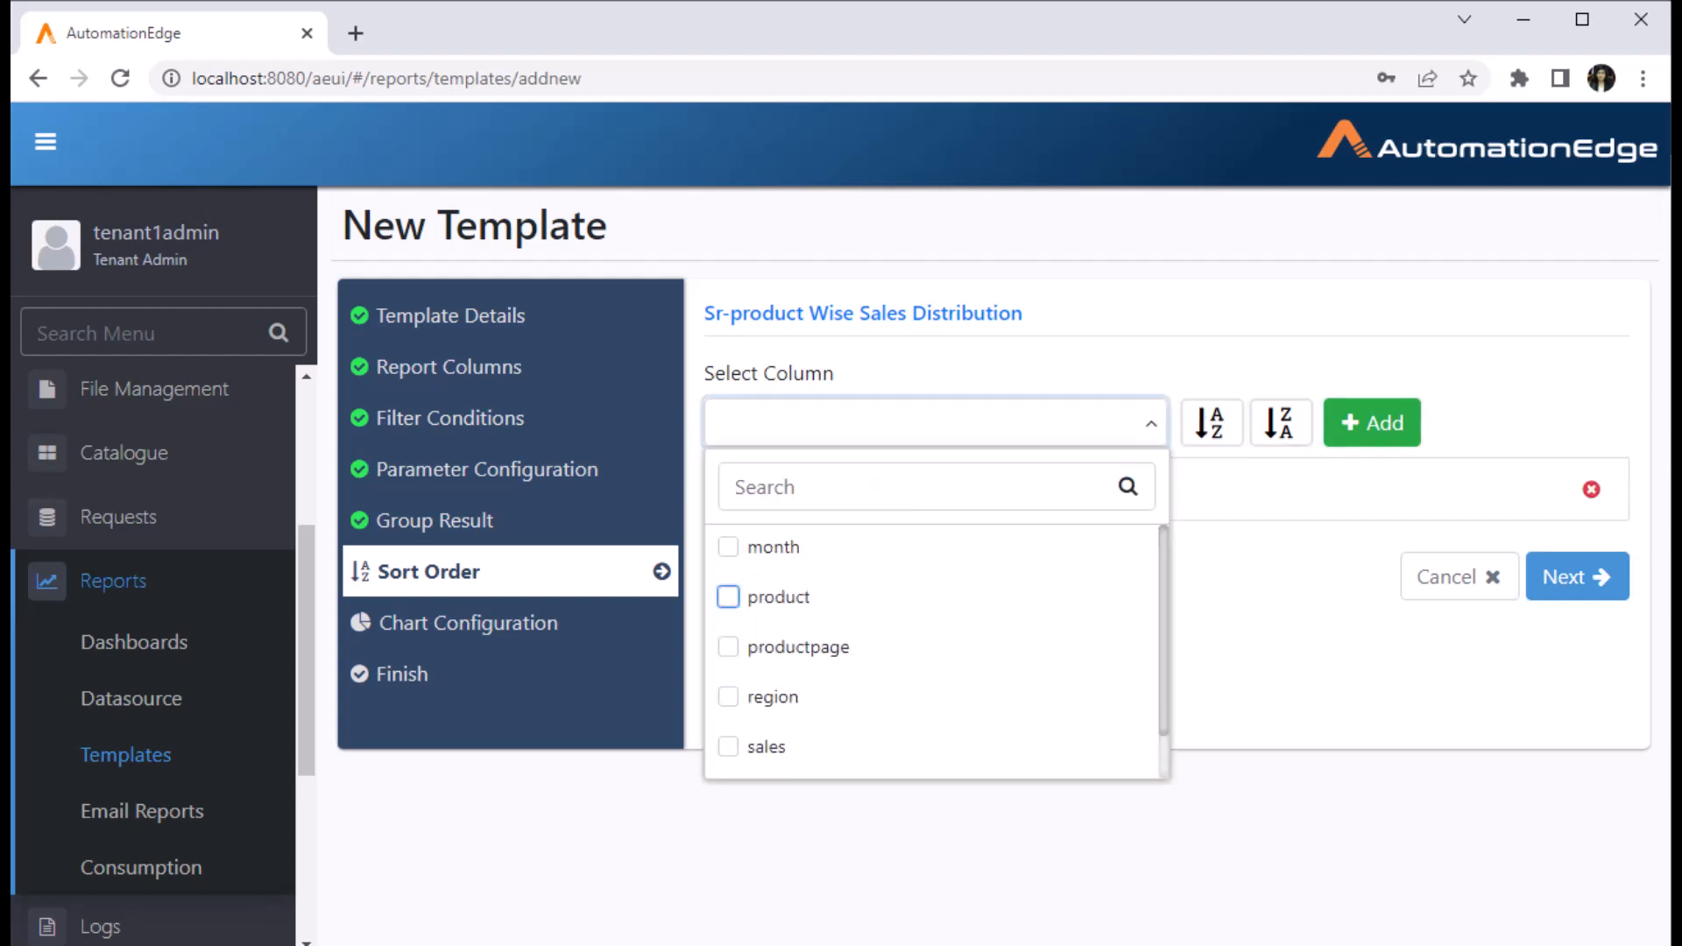
click(728, 597)
click(1212, 423)
click(1212, 424)
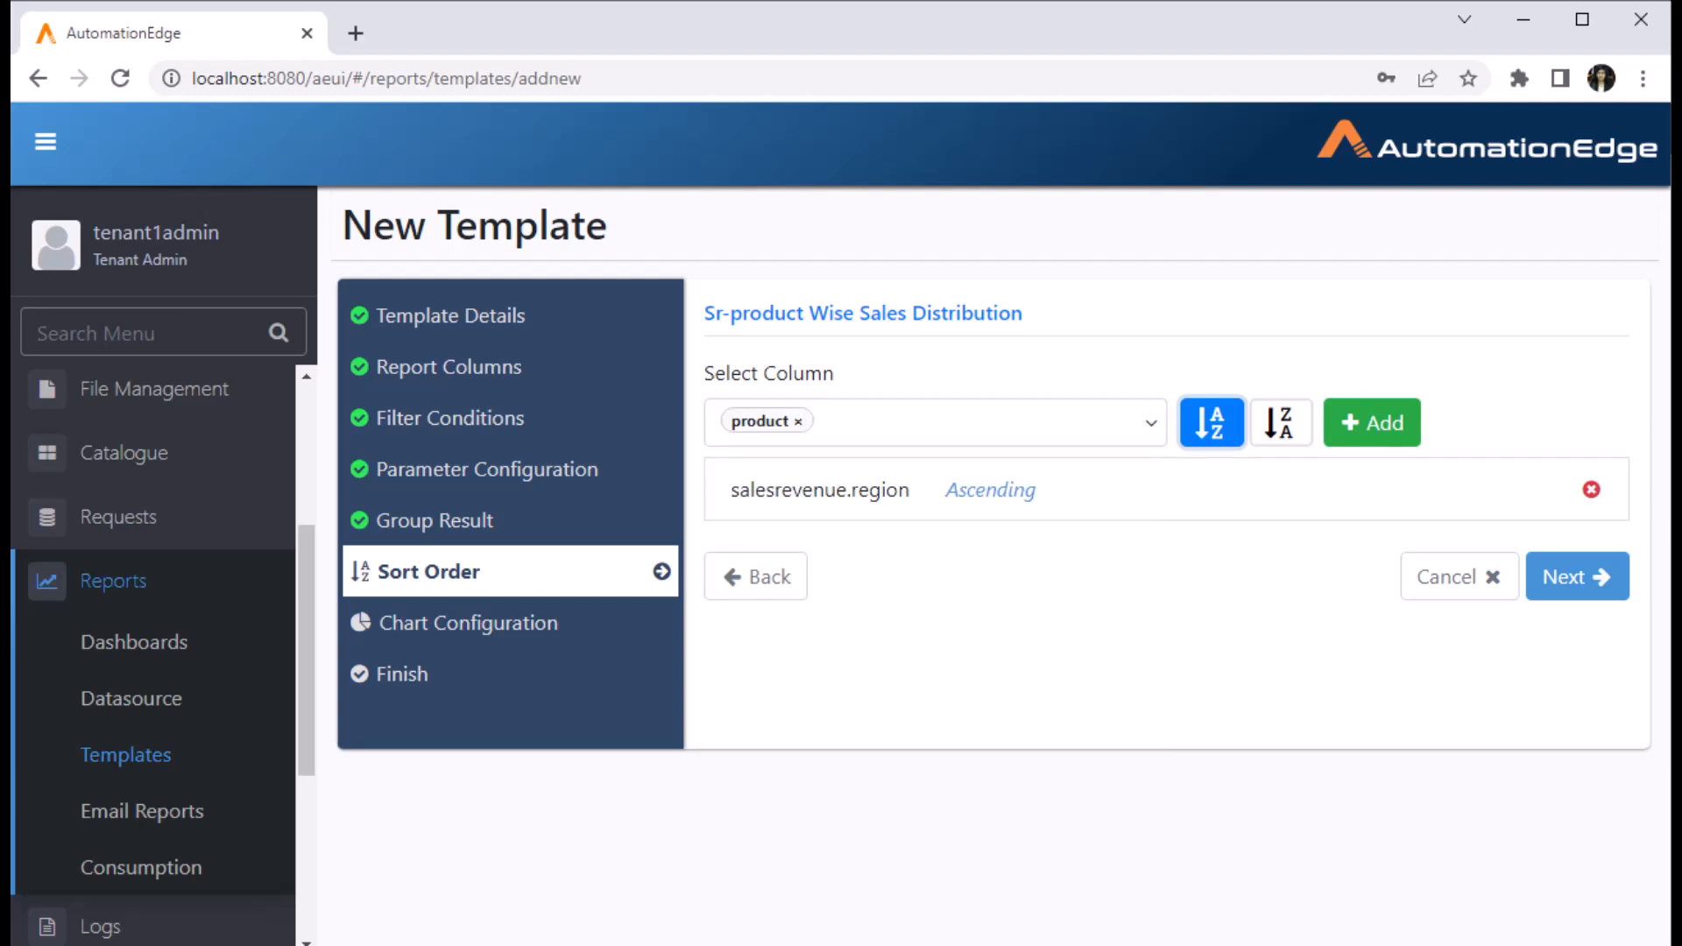
click(1372, 423)
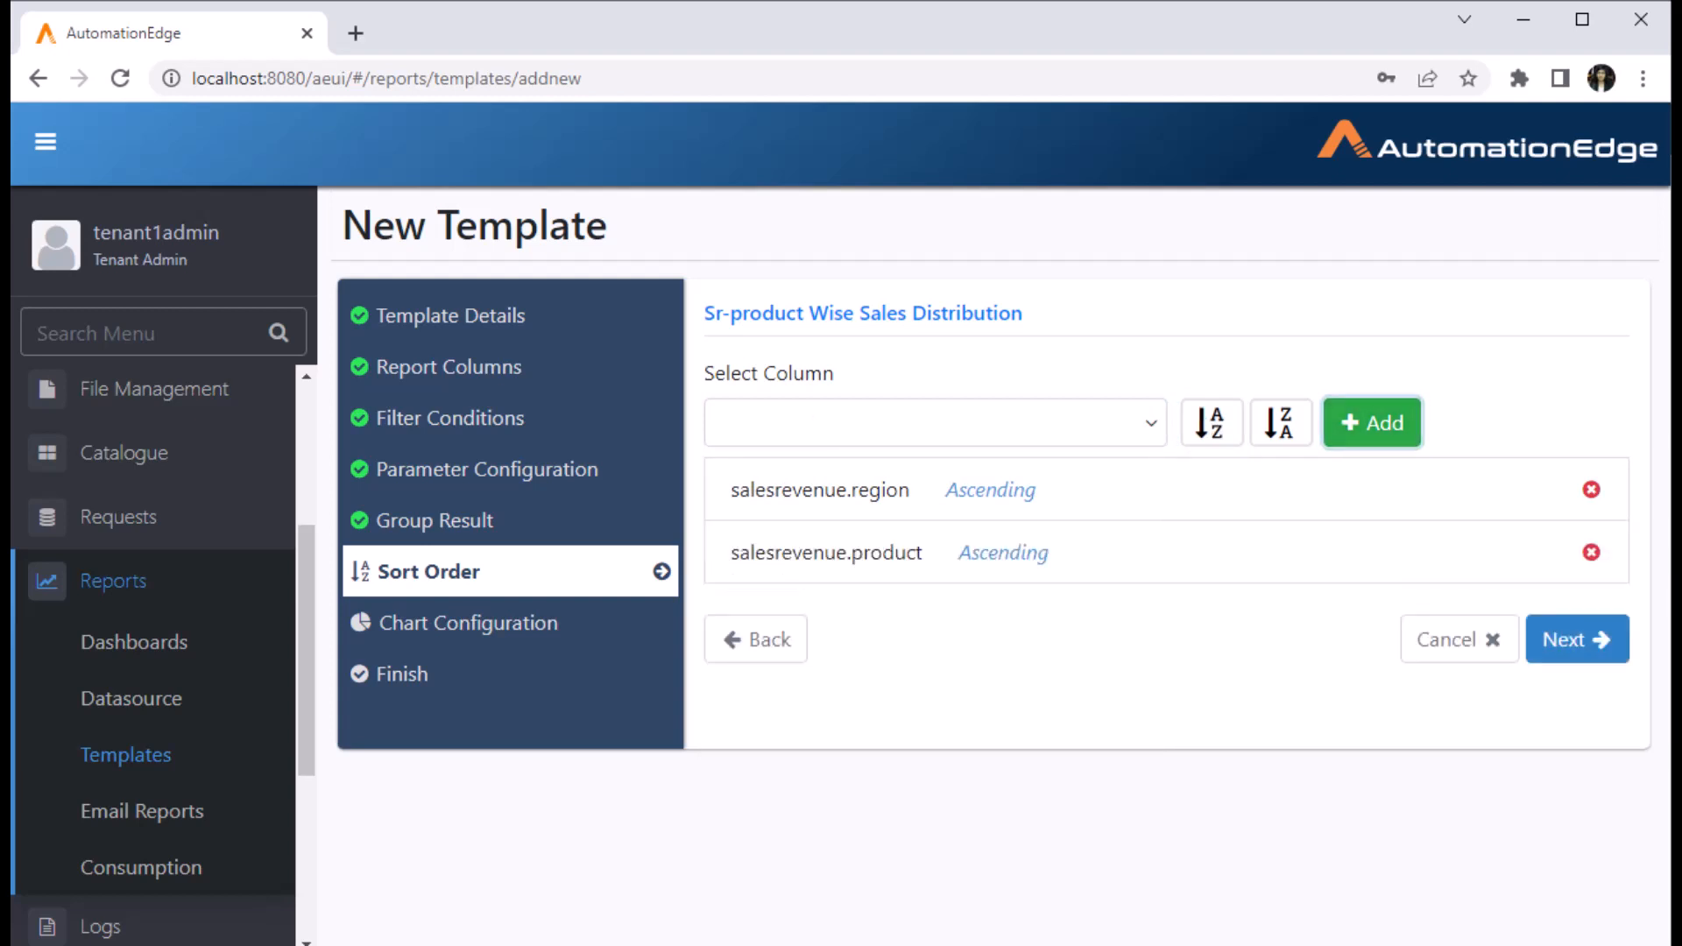
click(1577, 639)
- Configure the chart with Sales on the Y-axis, Region on the X-axis, summarized on Product
click(713, 374)
scroll(1169, 605, down, 1)
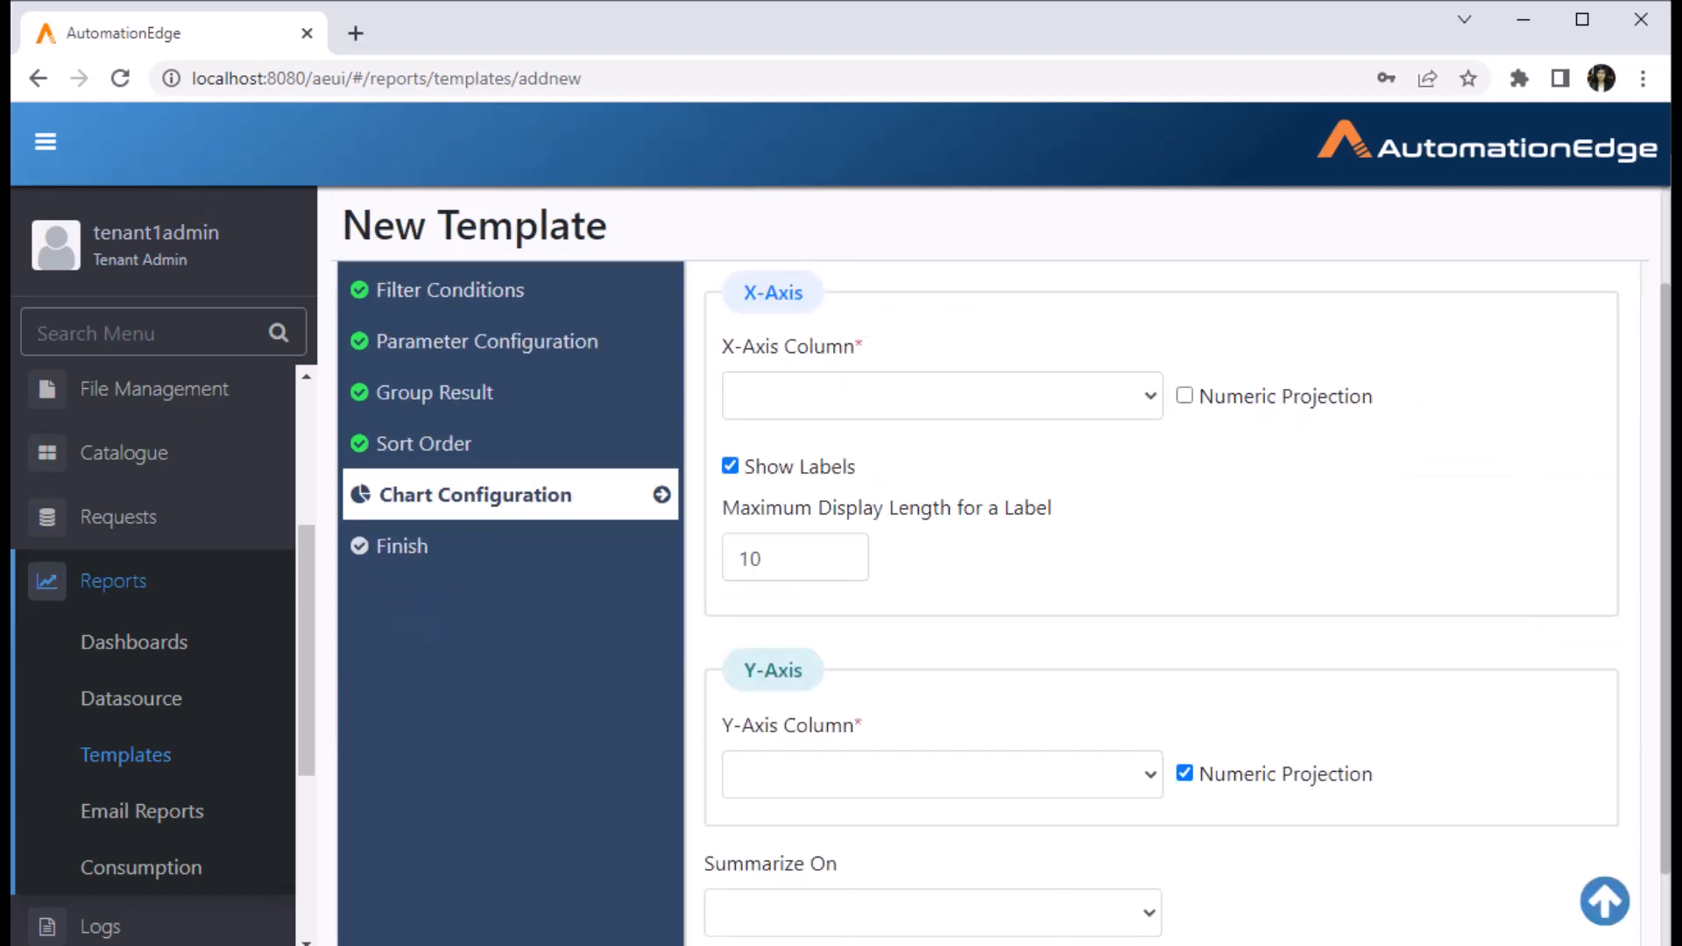
scroll(999, 605, down, 1)
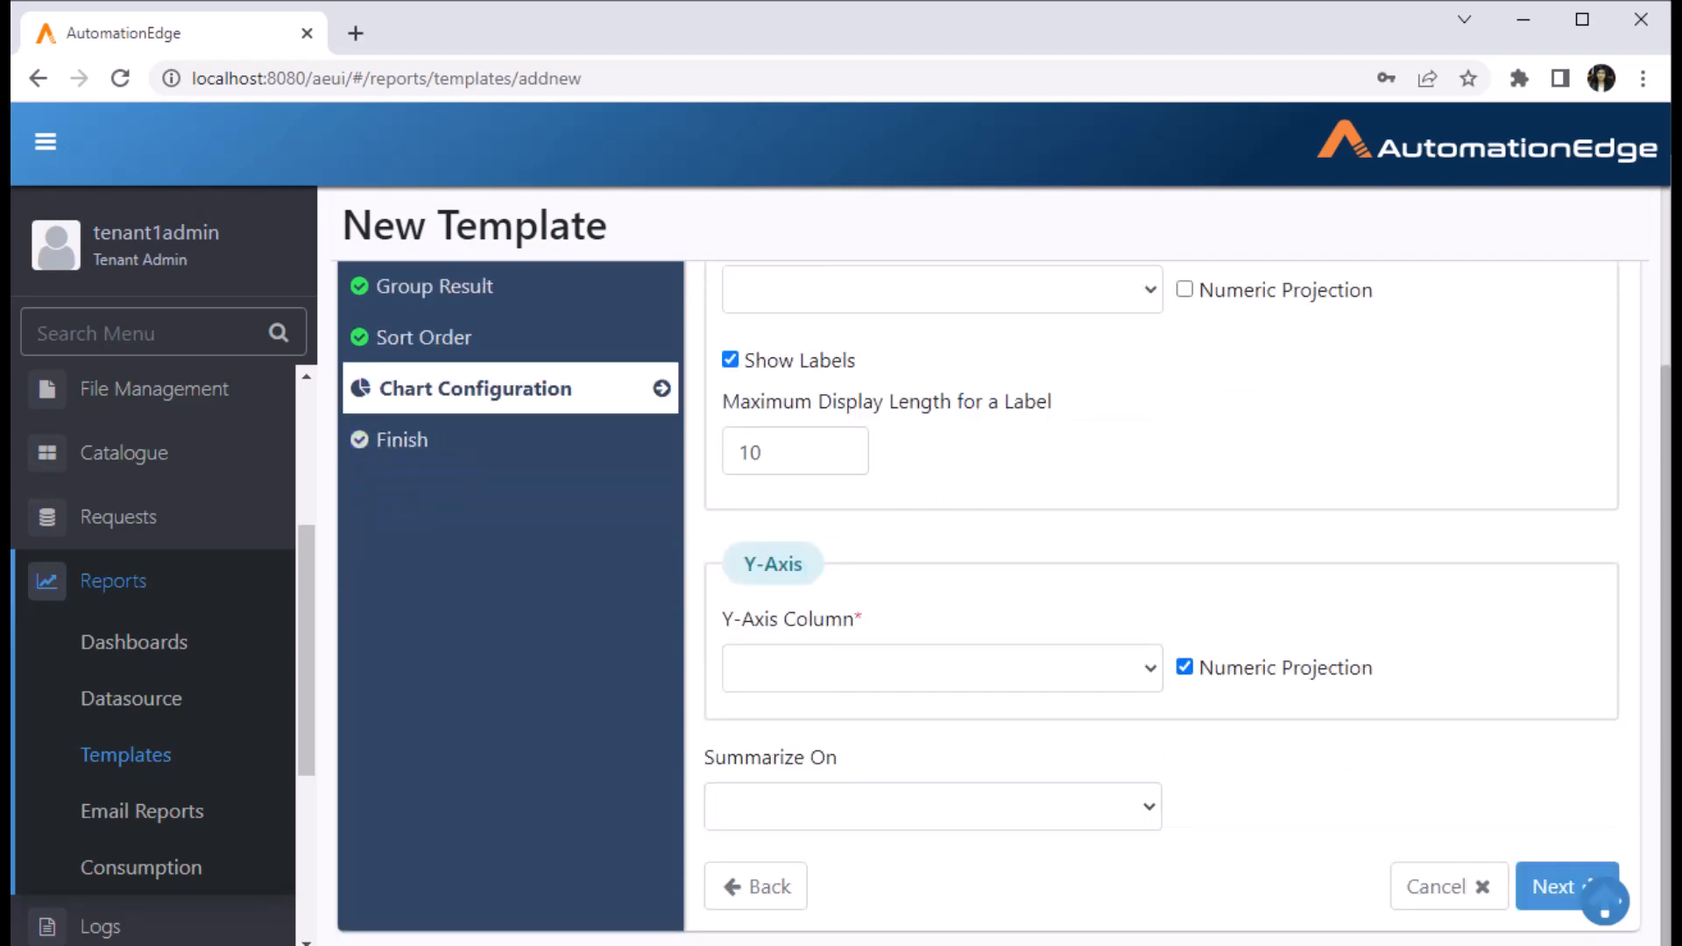
click(942, 668)
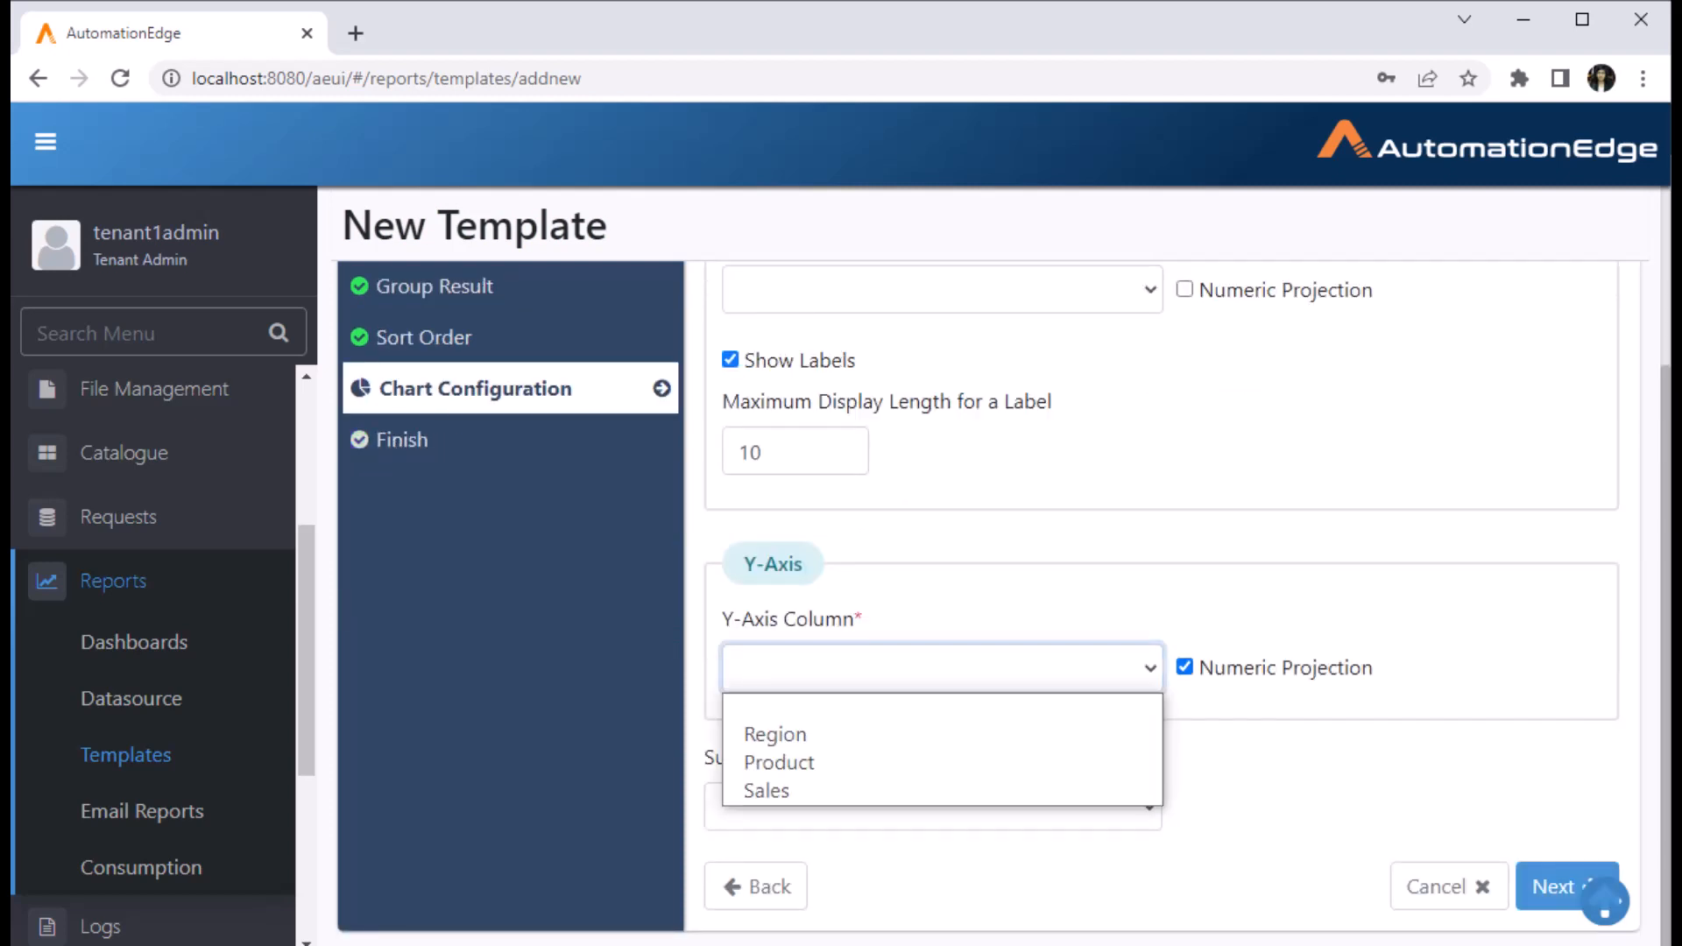
click(942, 790)
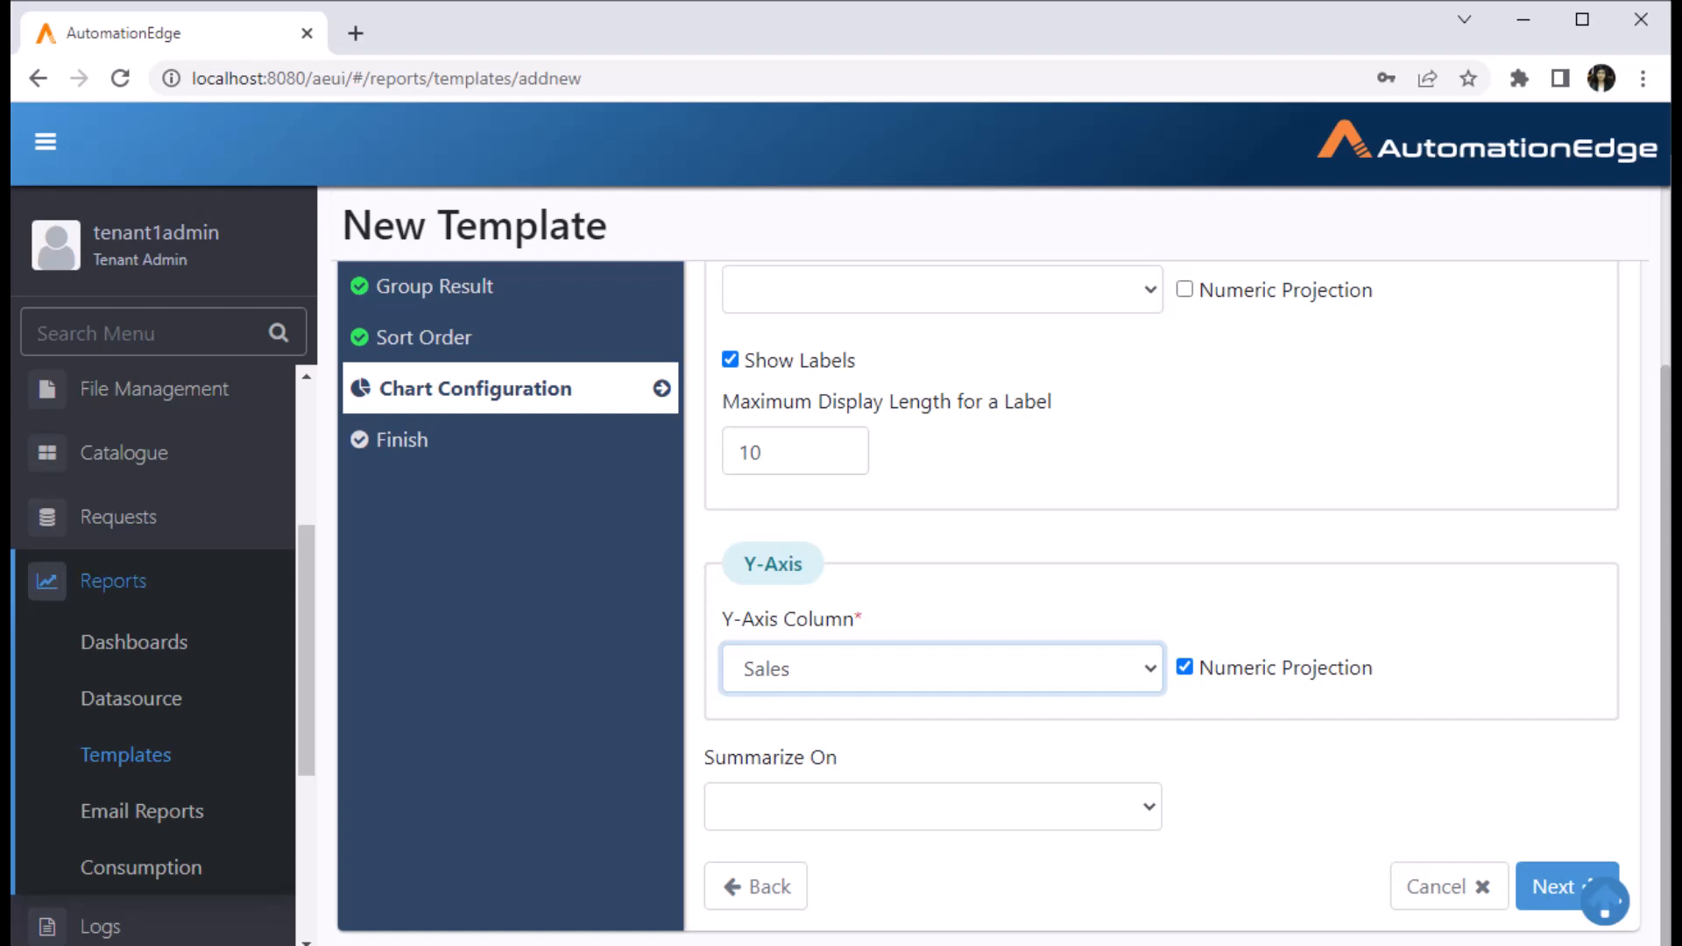
click(934, 807)
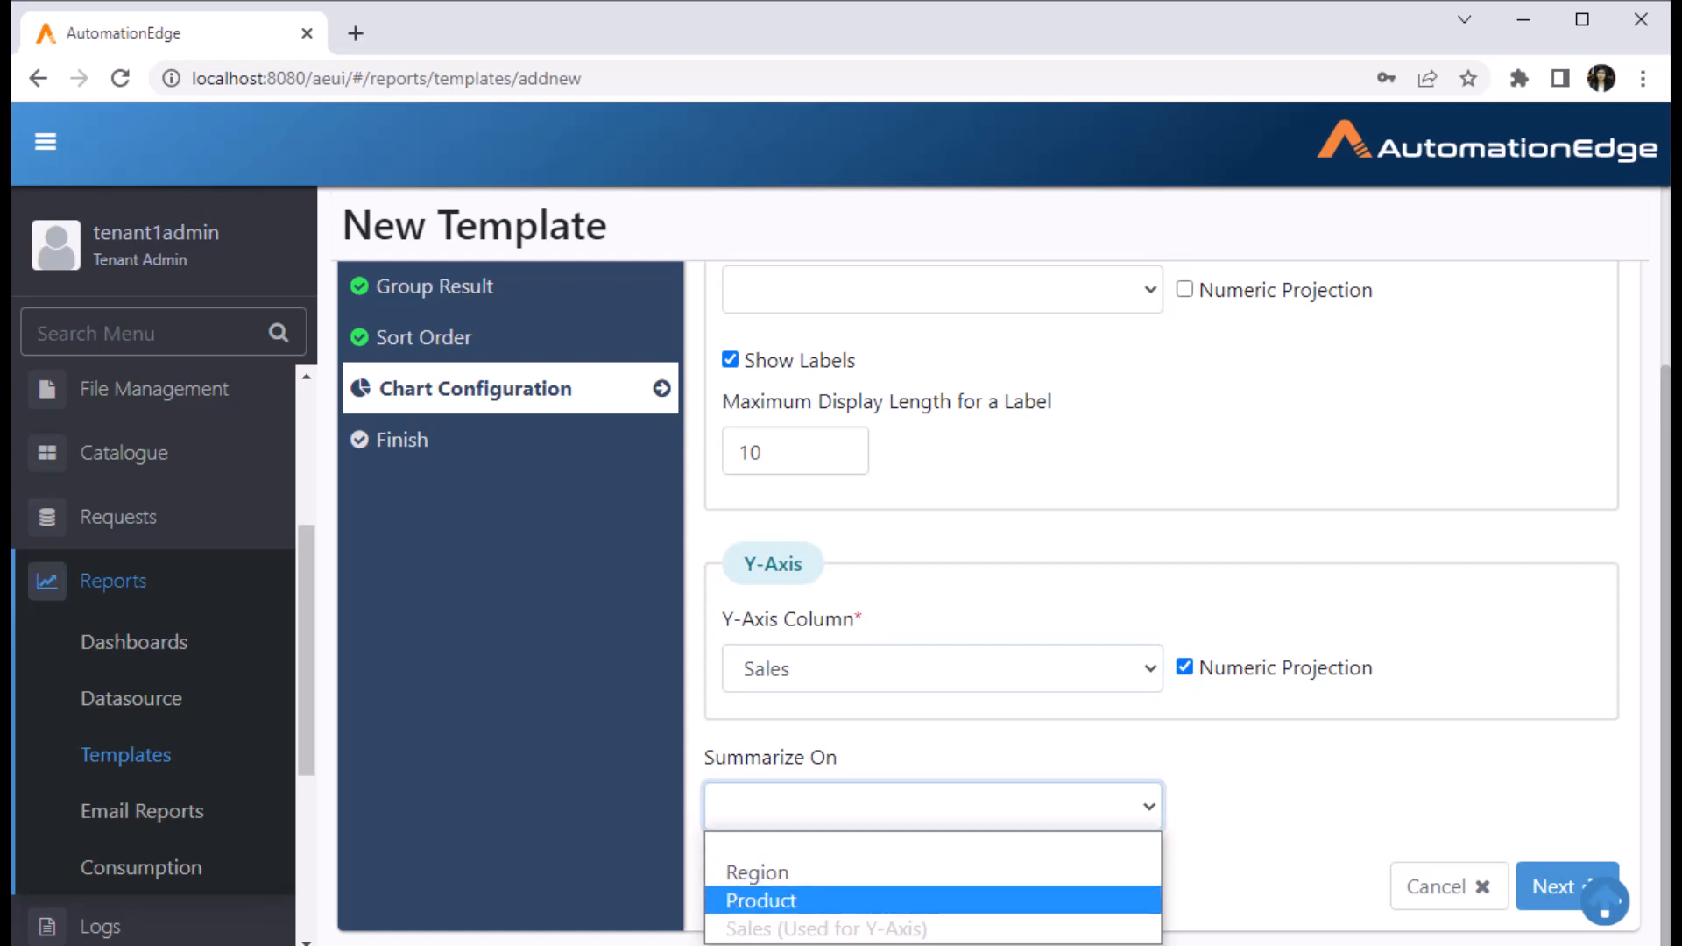
click(876, 900)
scroll(933, 613, up, 3)
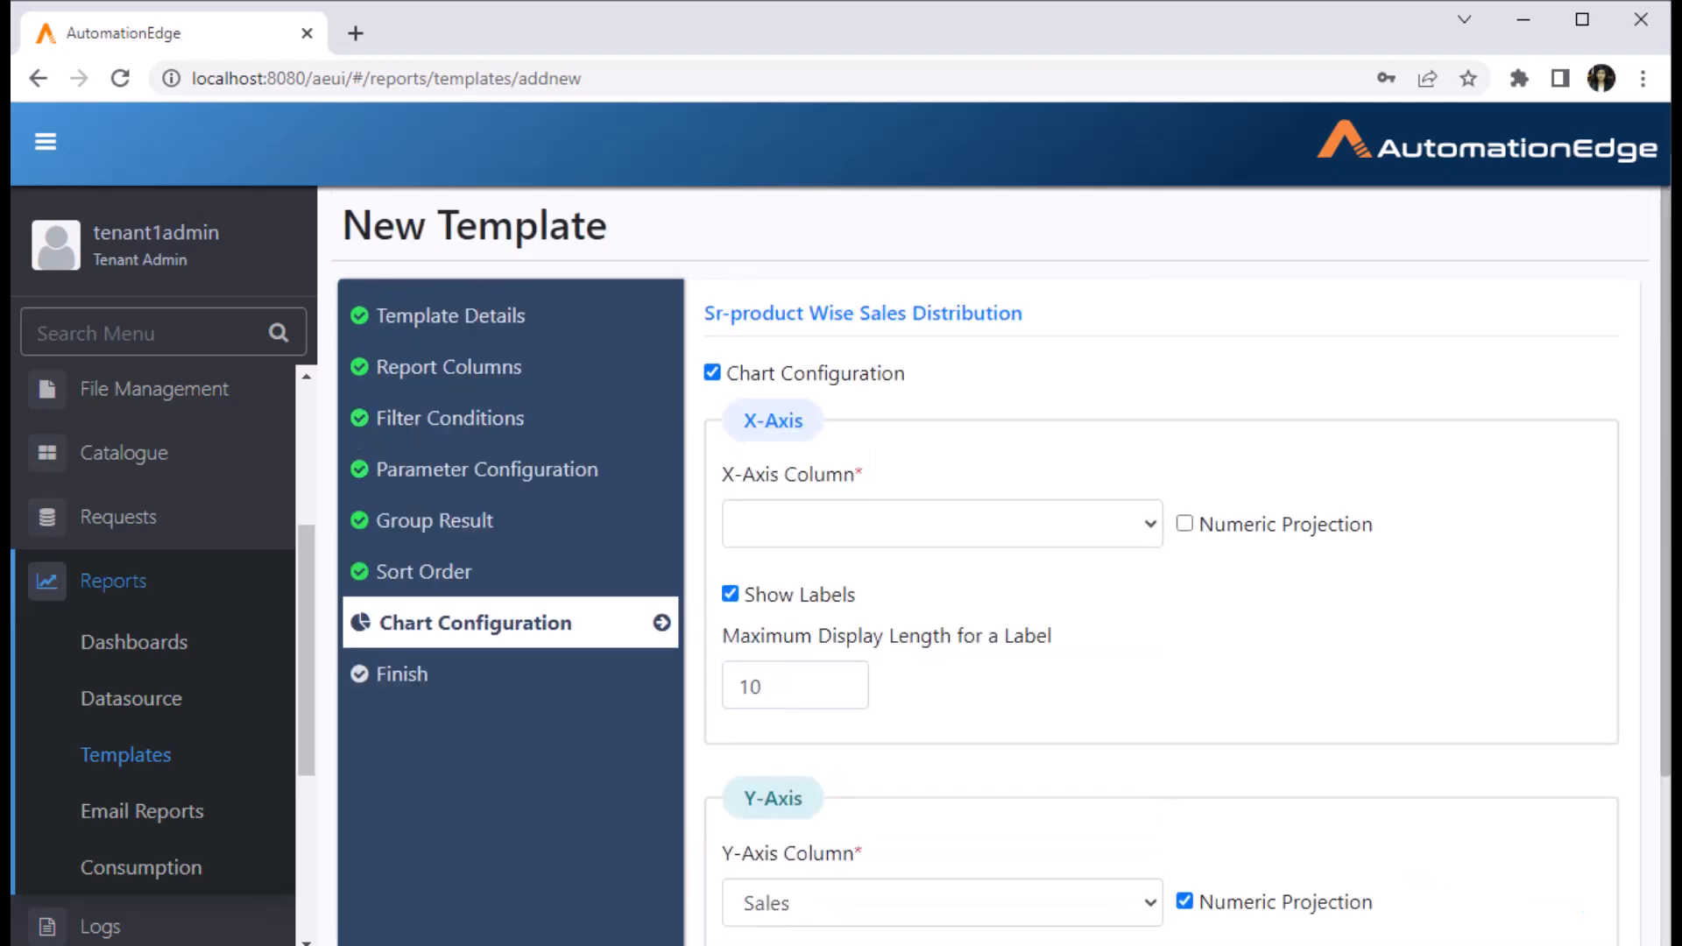
click(942, 524)
click(775, 589)
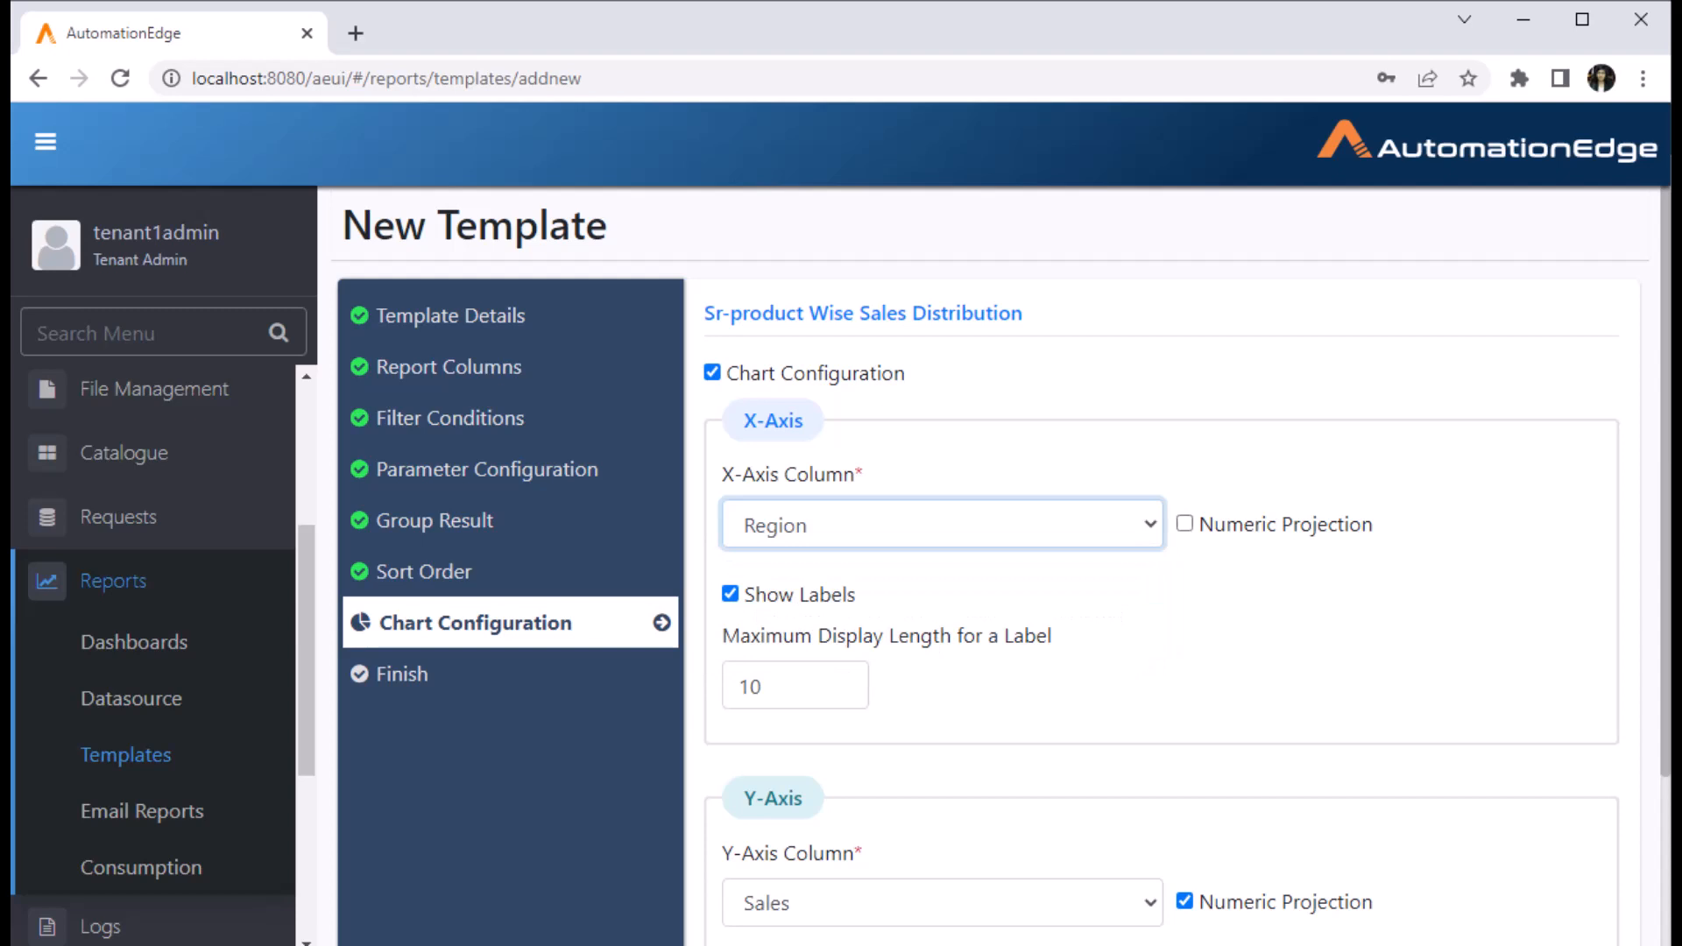
scroll(1605, 902, down, 3)
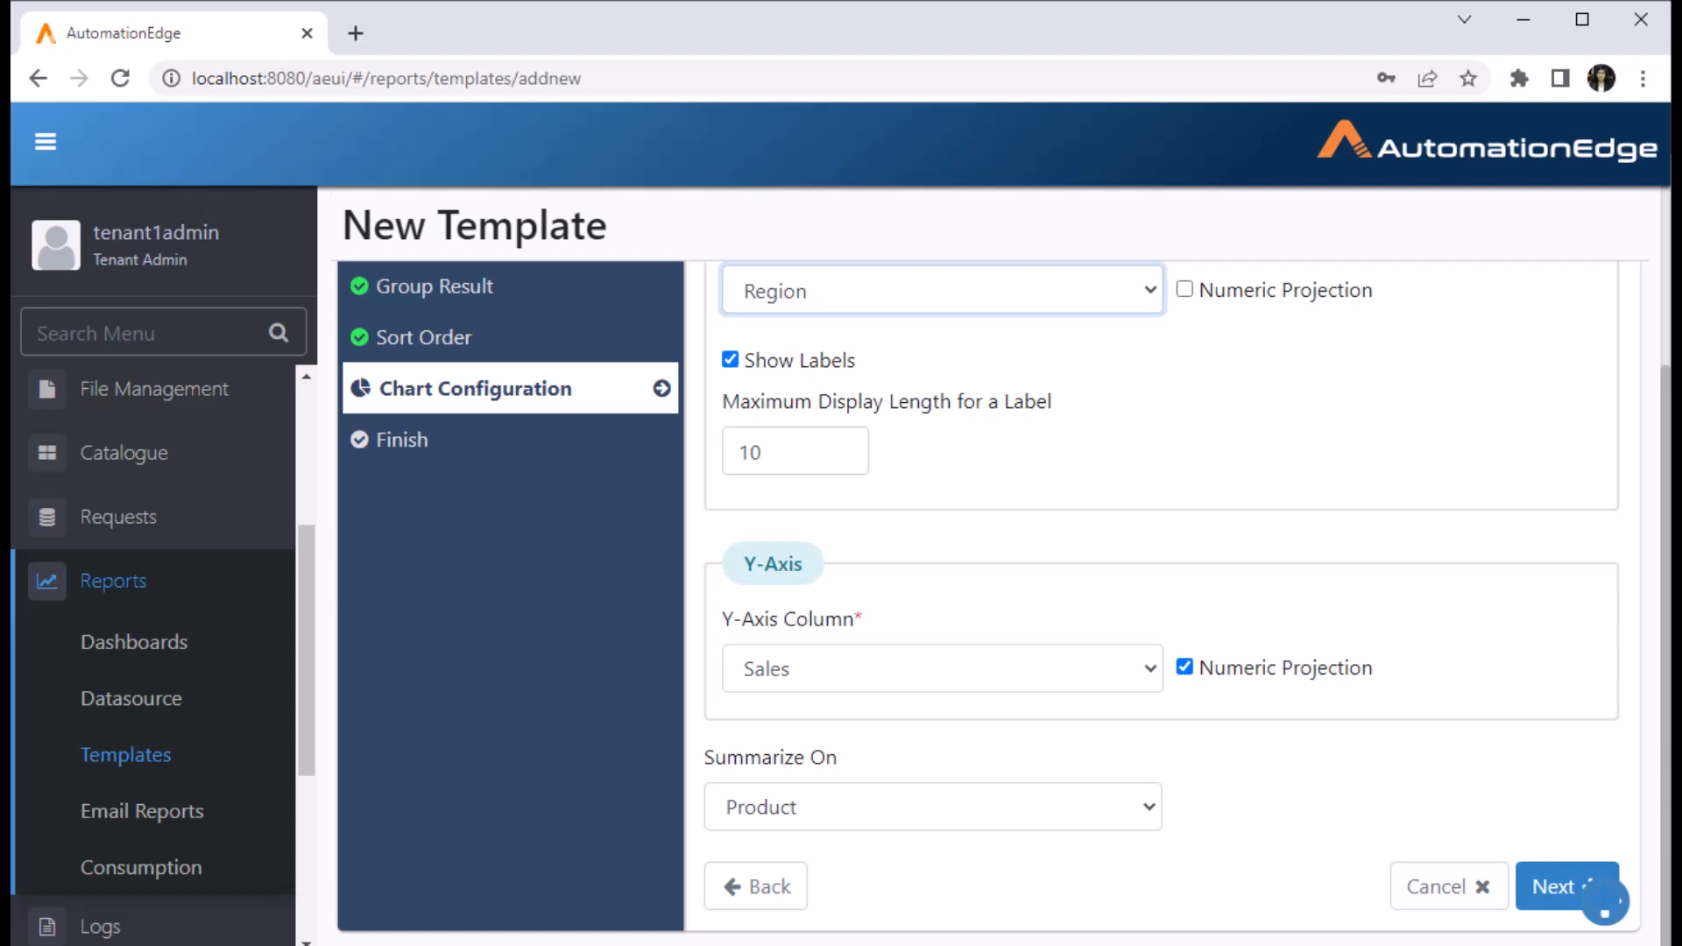
click(1606, 903)
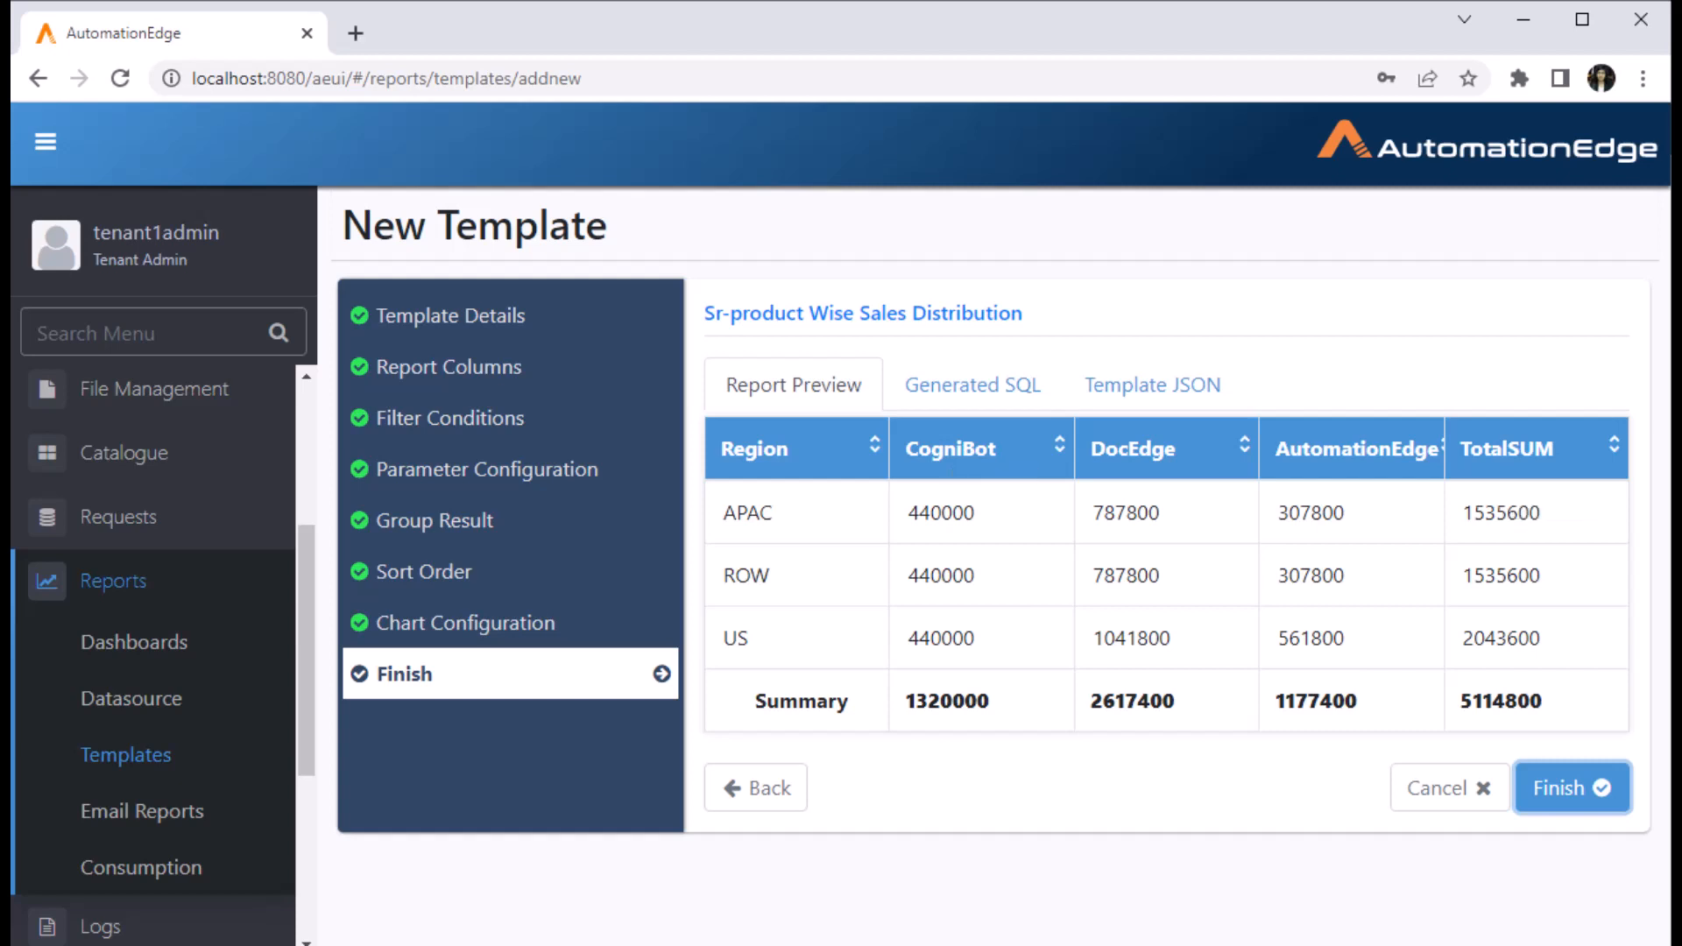
- Review the Generated SQL and Template JSON, then finish and save the template
click(973, 385)
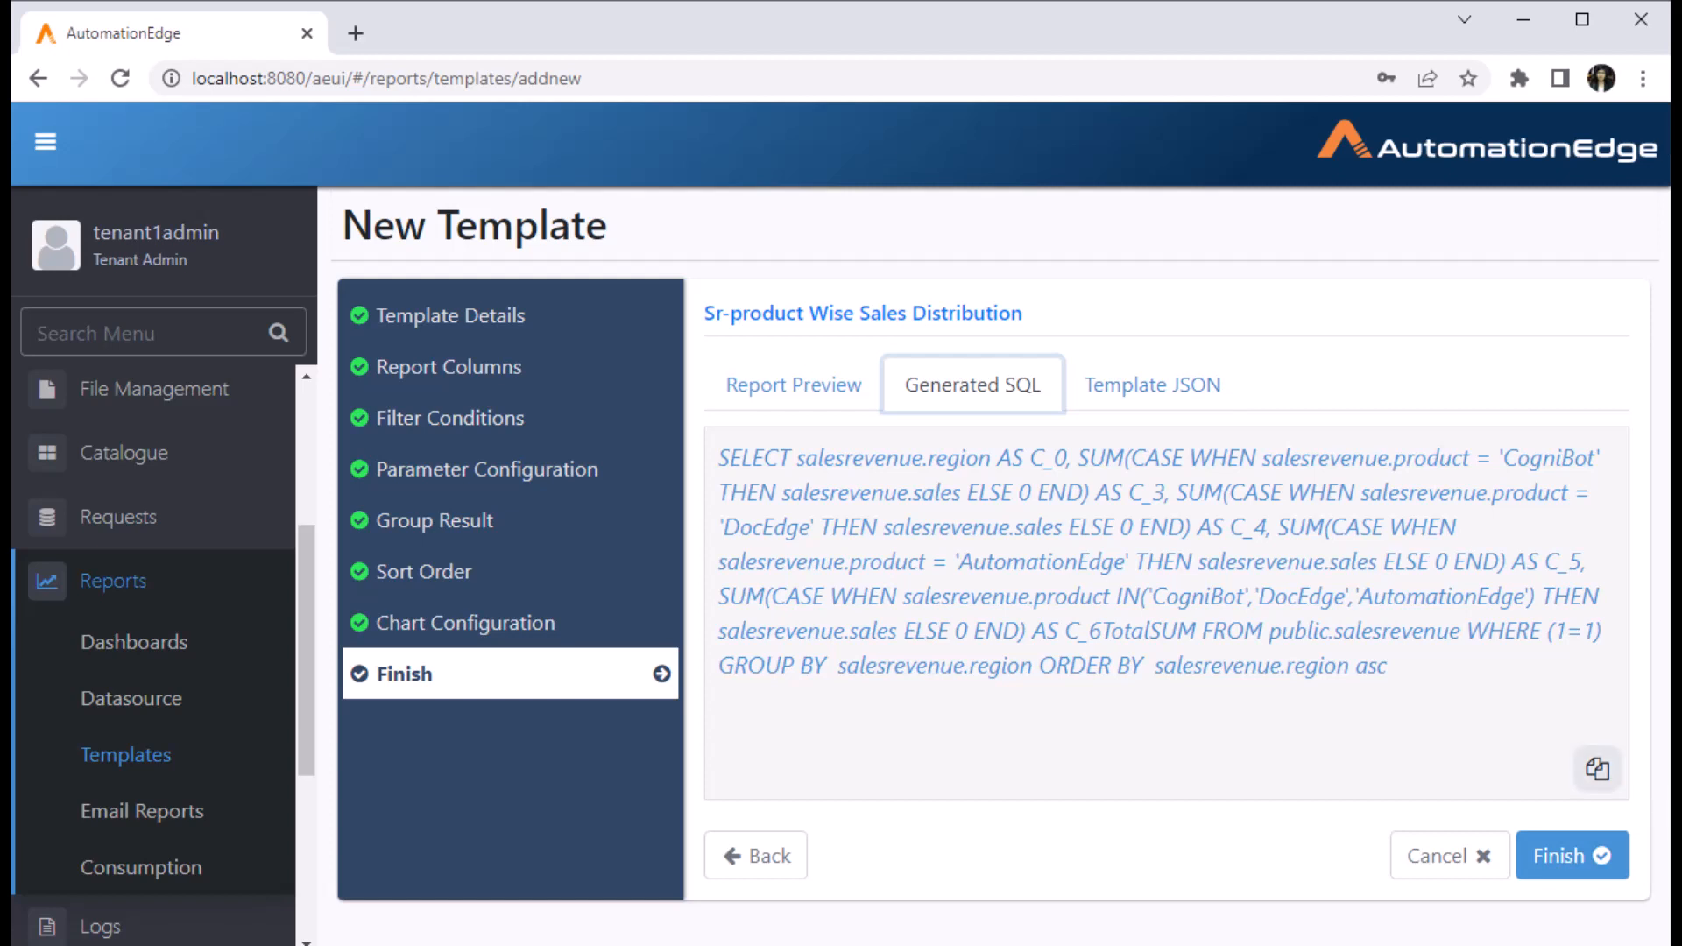
click(1152, 386)
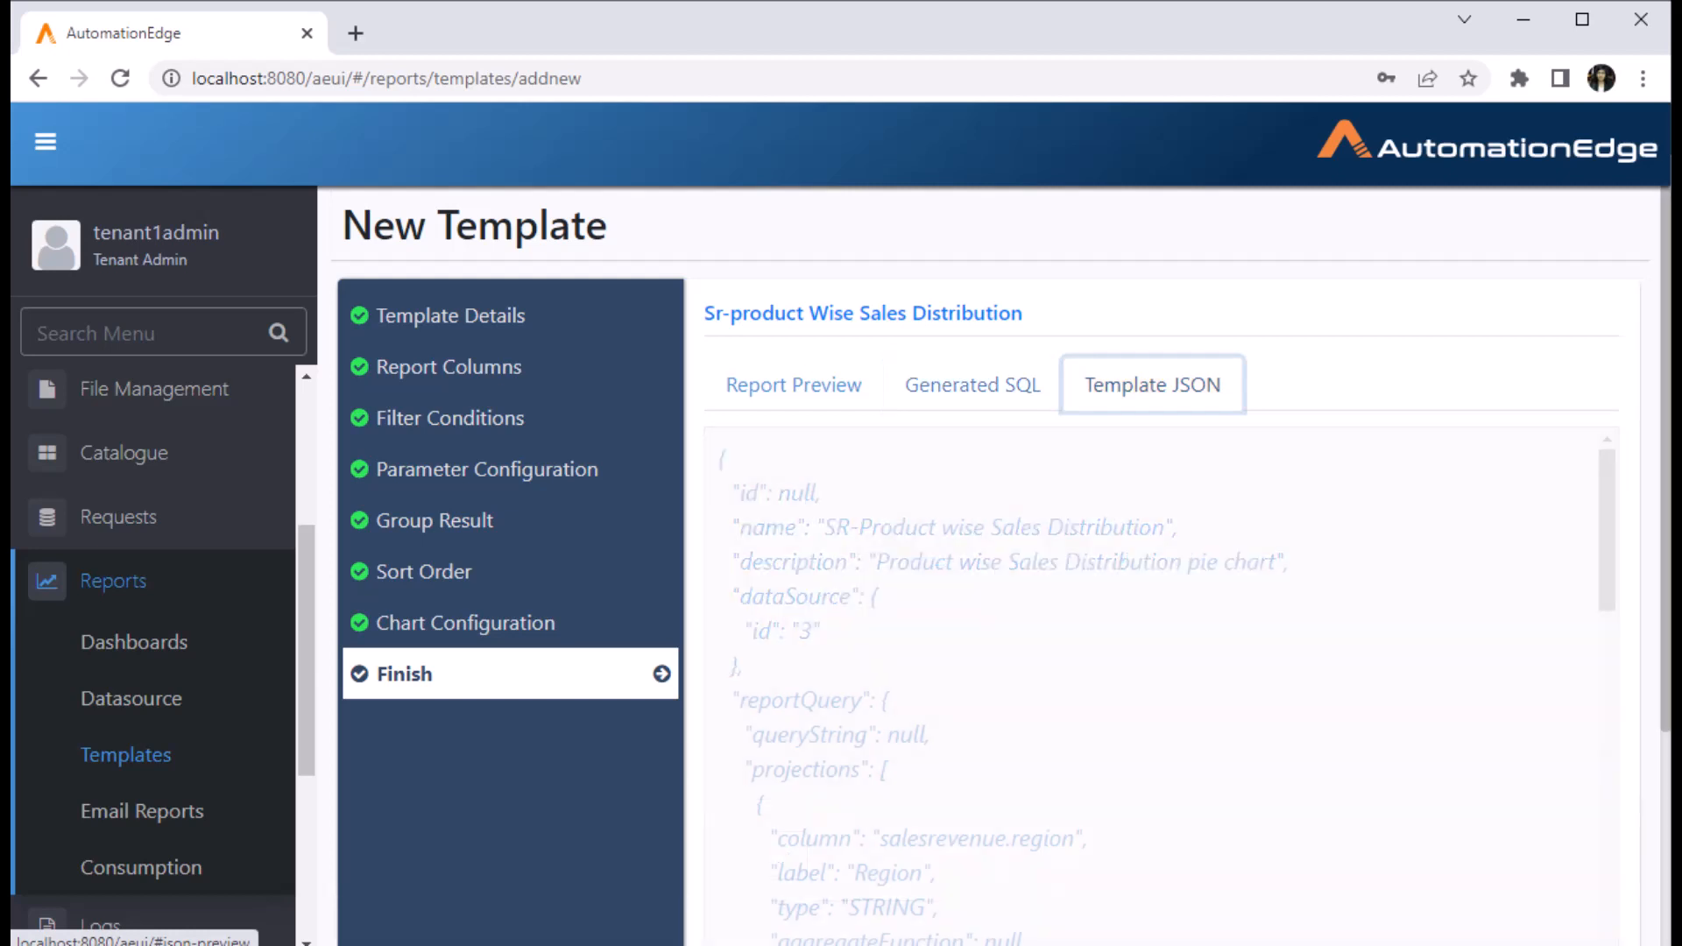
scroll(1157, 683, down, 10)
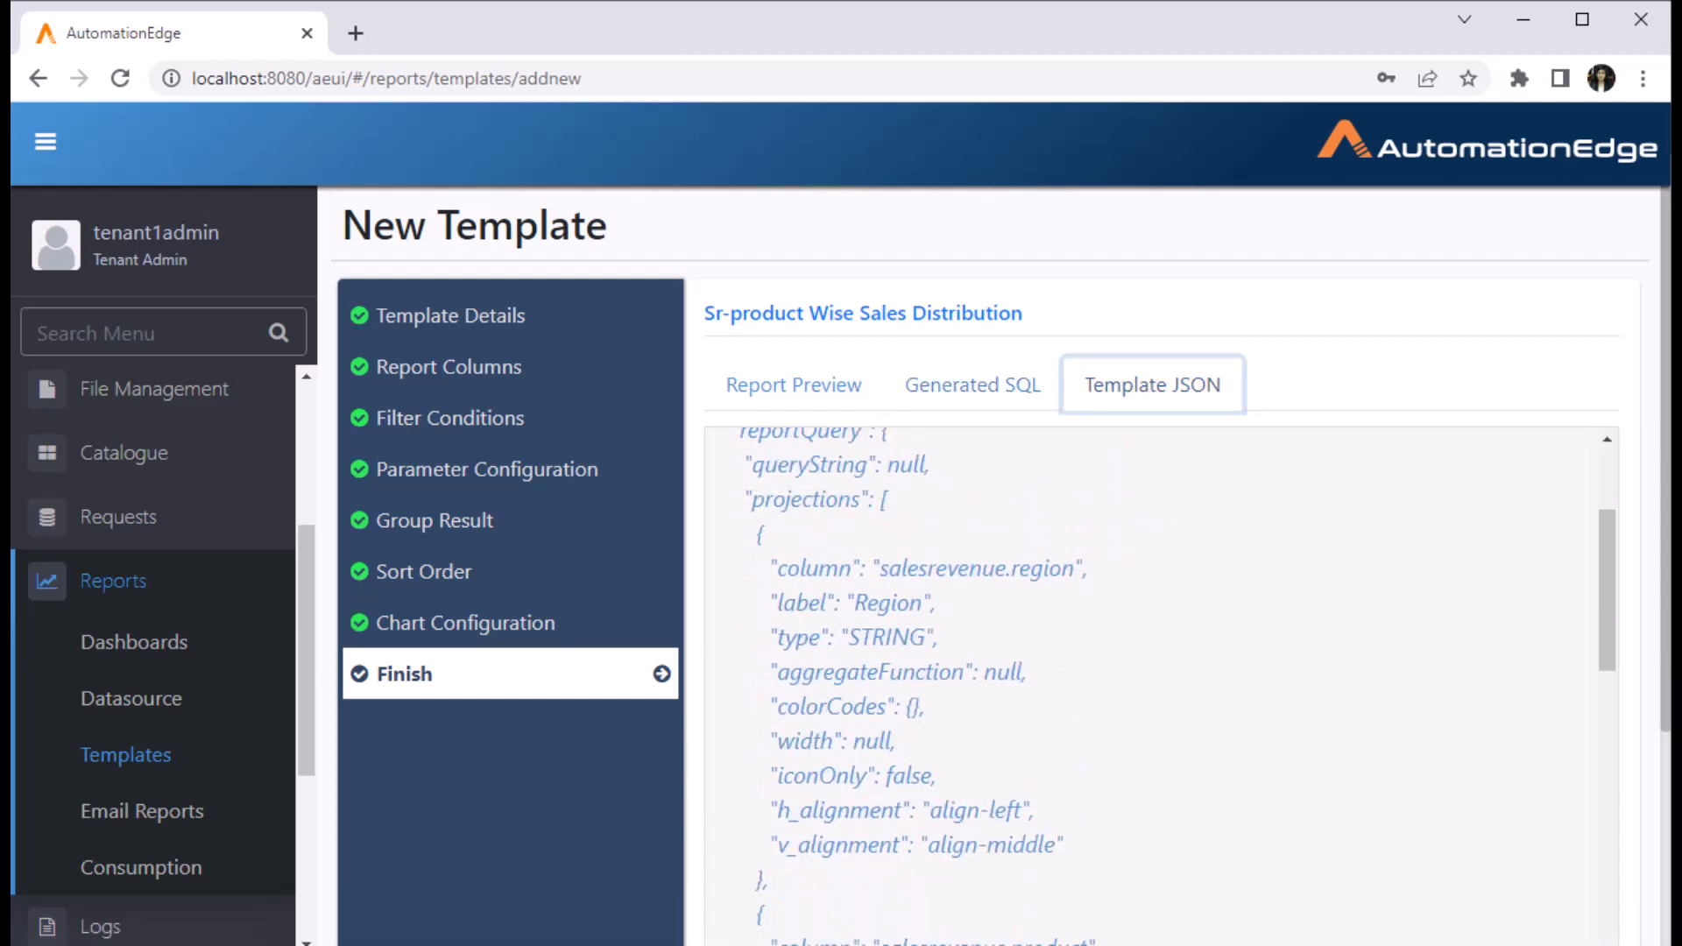
click(1590, 887)
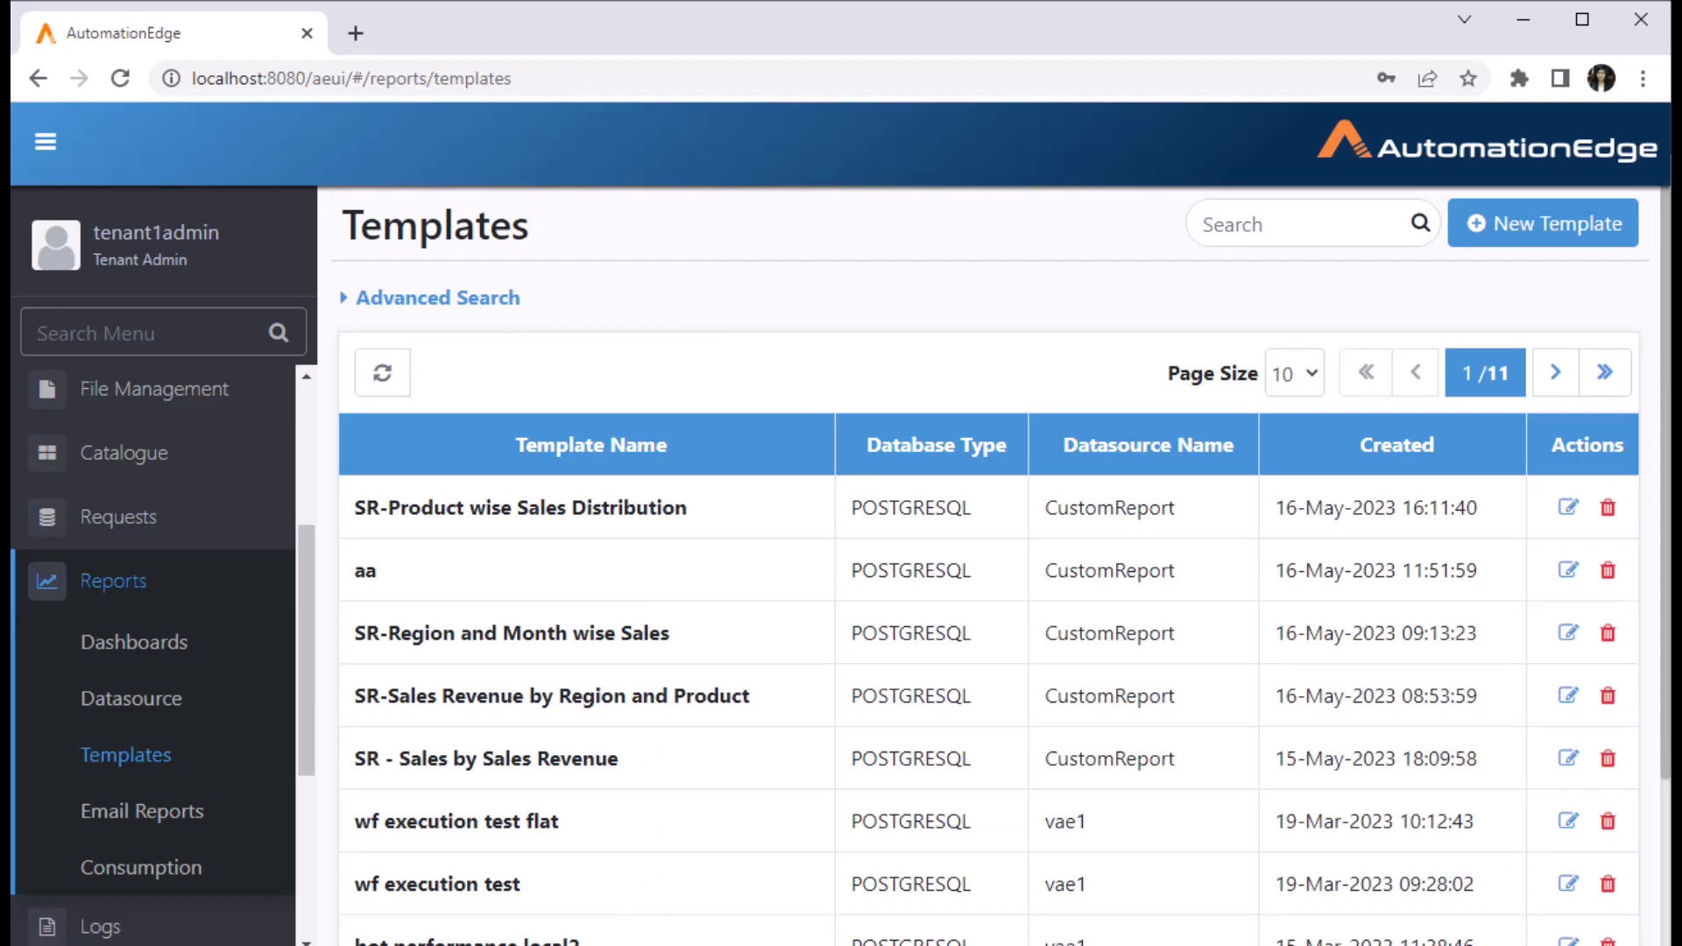
- Start a new dashboard titled 'SR- Sales Revenue' with description 'Sales Revenue Dashboard'
click(134, 642)
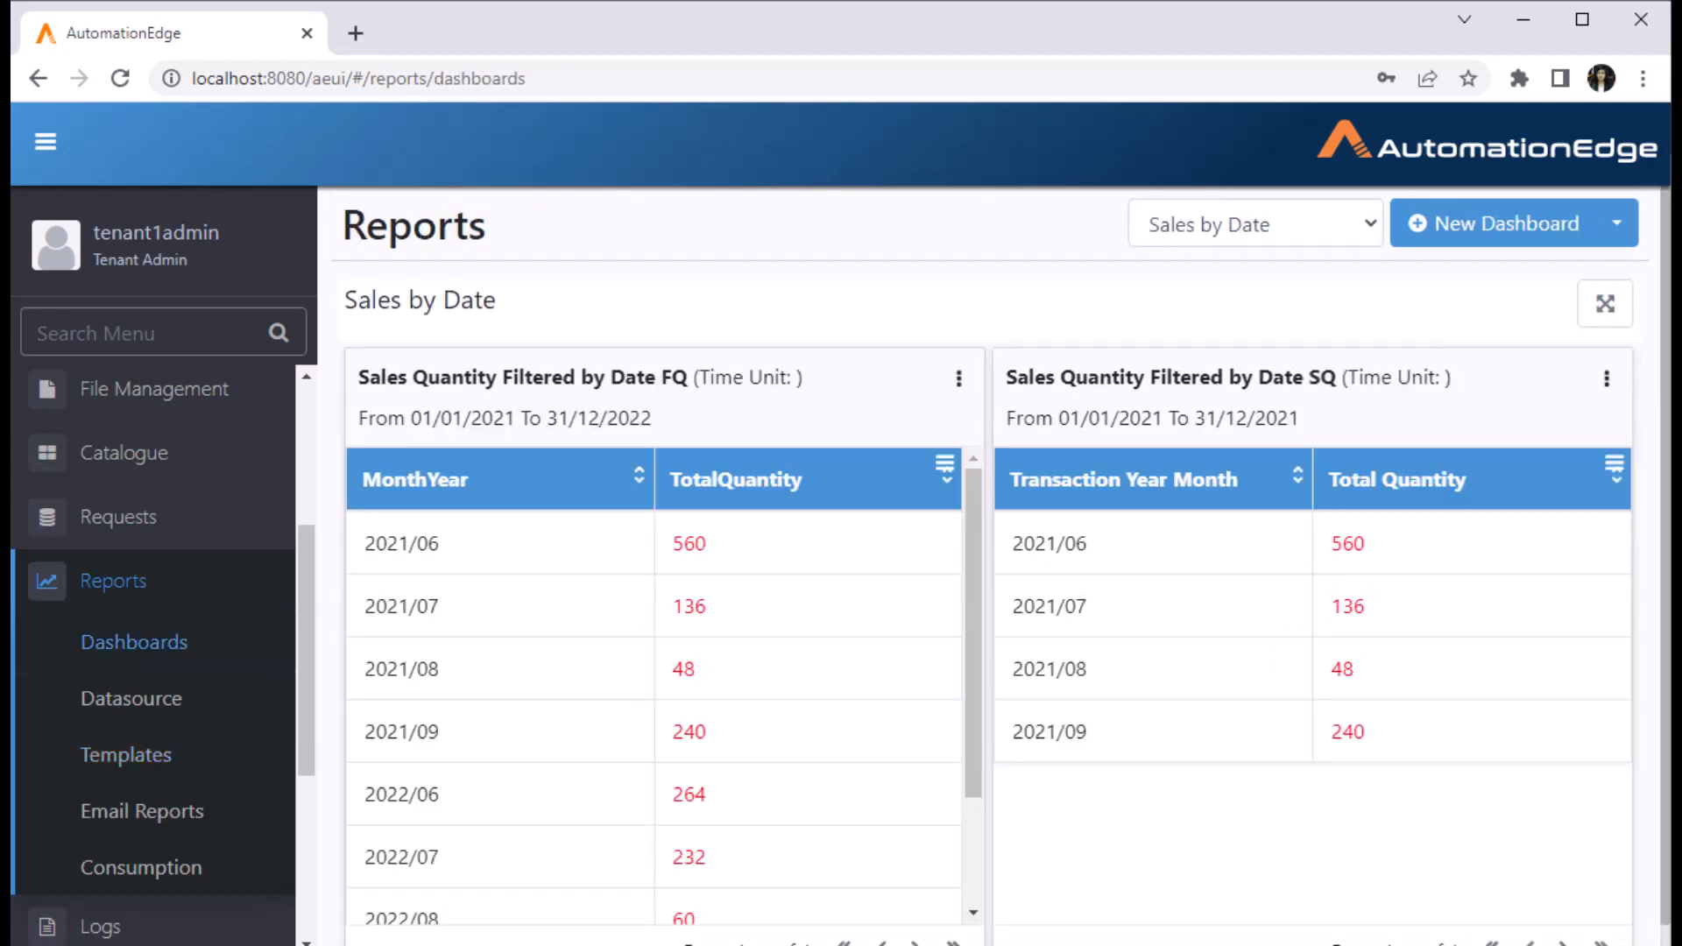
click(1494, 223)
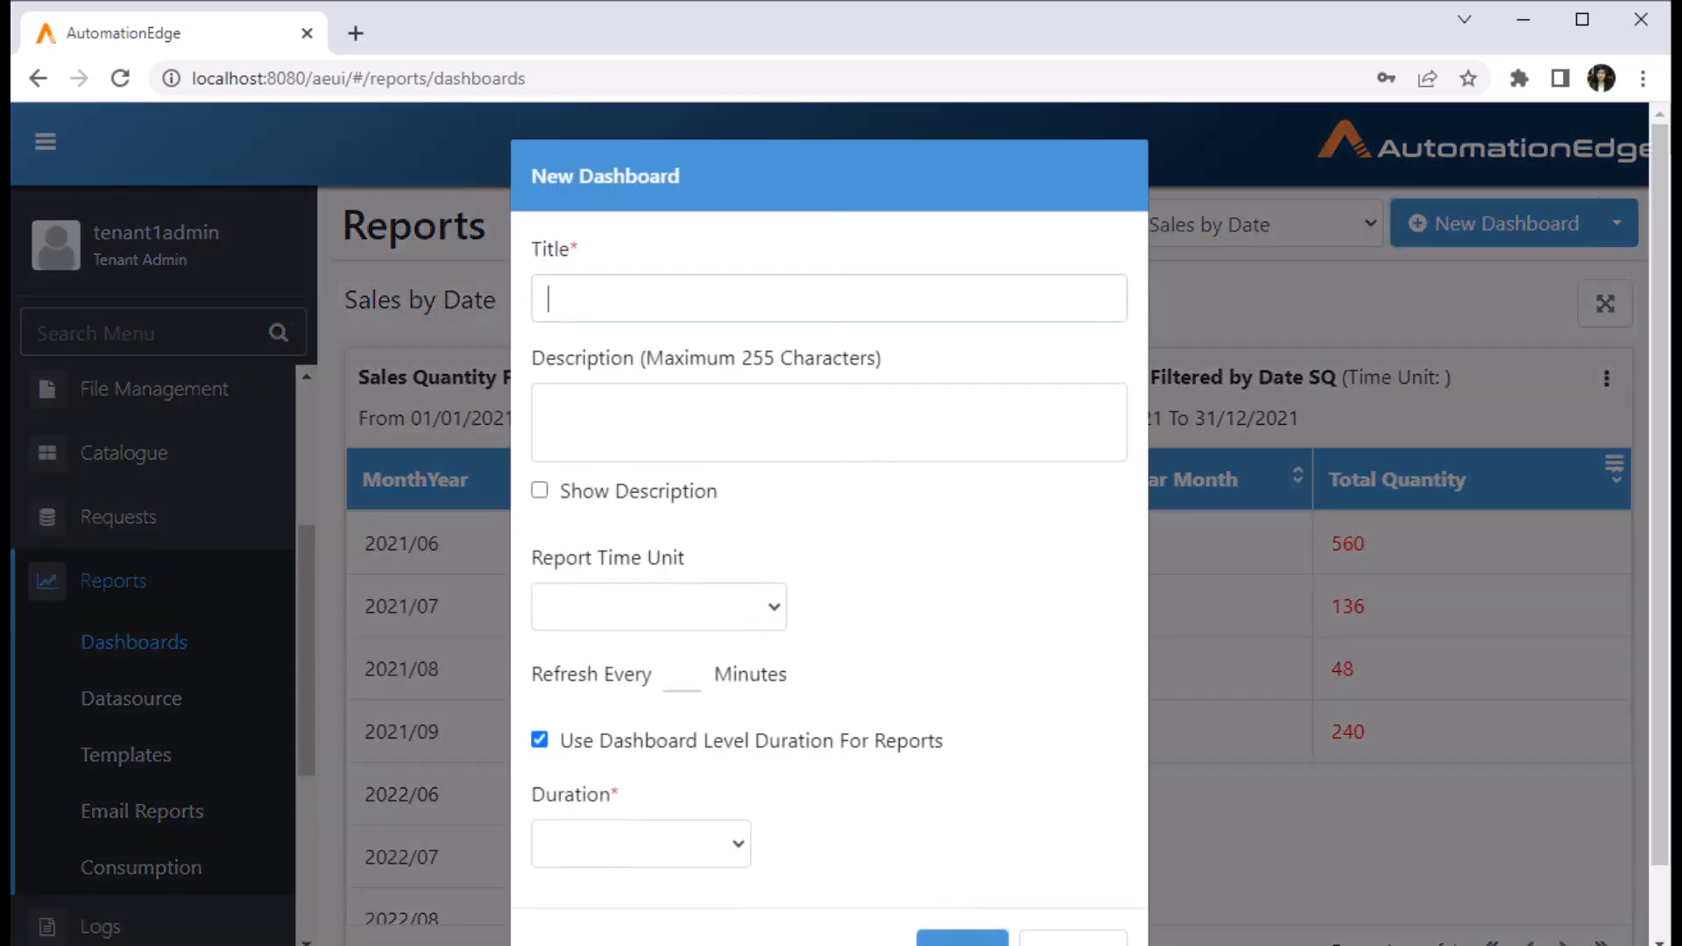
text(SR)
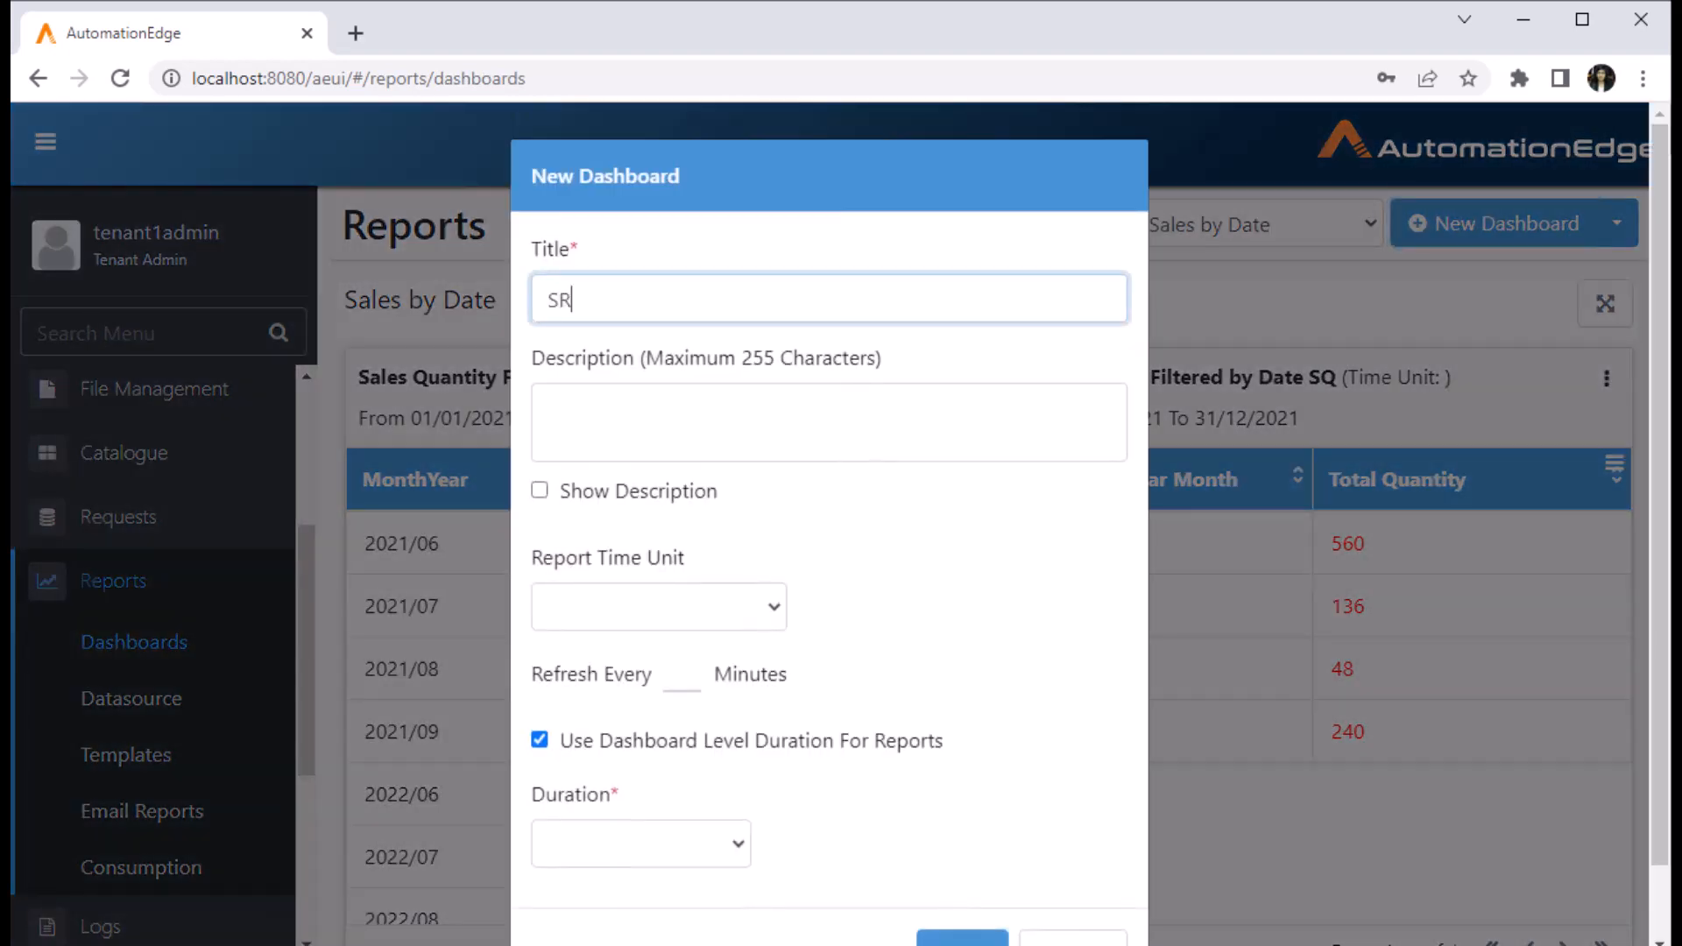
text(- Sales Revenue)
key(ctrl+shift+Left)
key(ctrl+shift+Left)
key(ctrl+c)
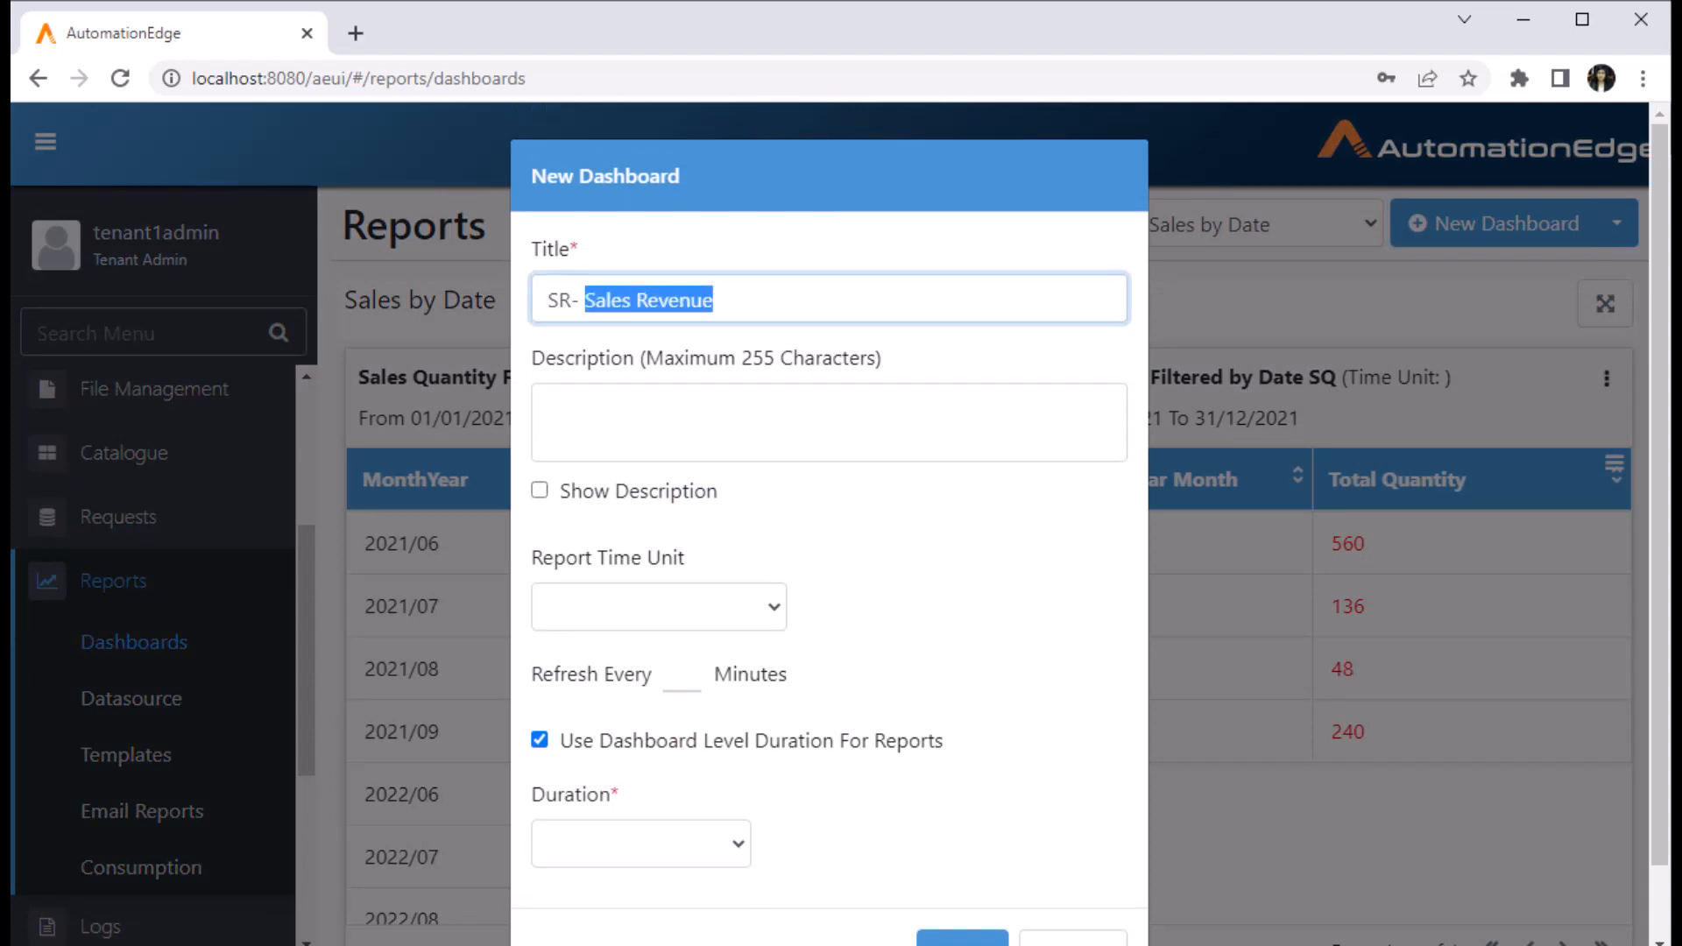
key(Tab)
key(ctrl+v)
text(Dashboard)
- Set the dashboard Duration to None and create it
scroll(829, 526, down, 1)
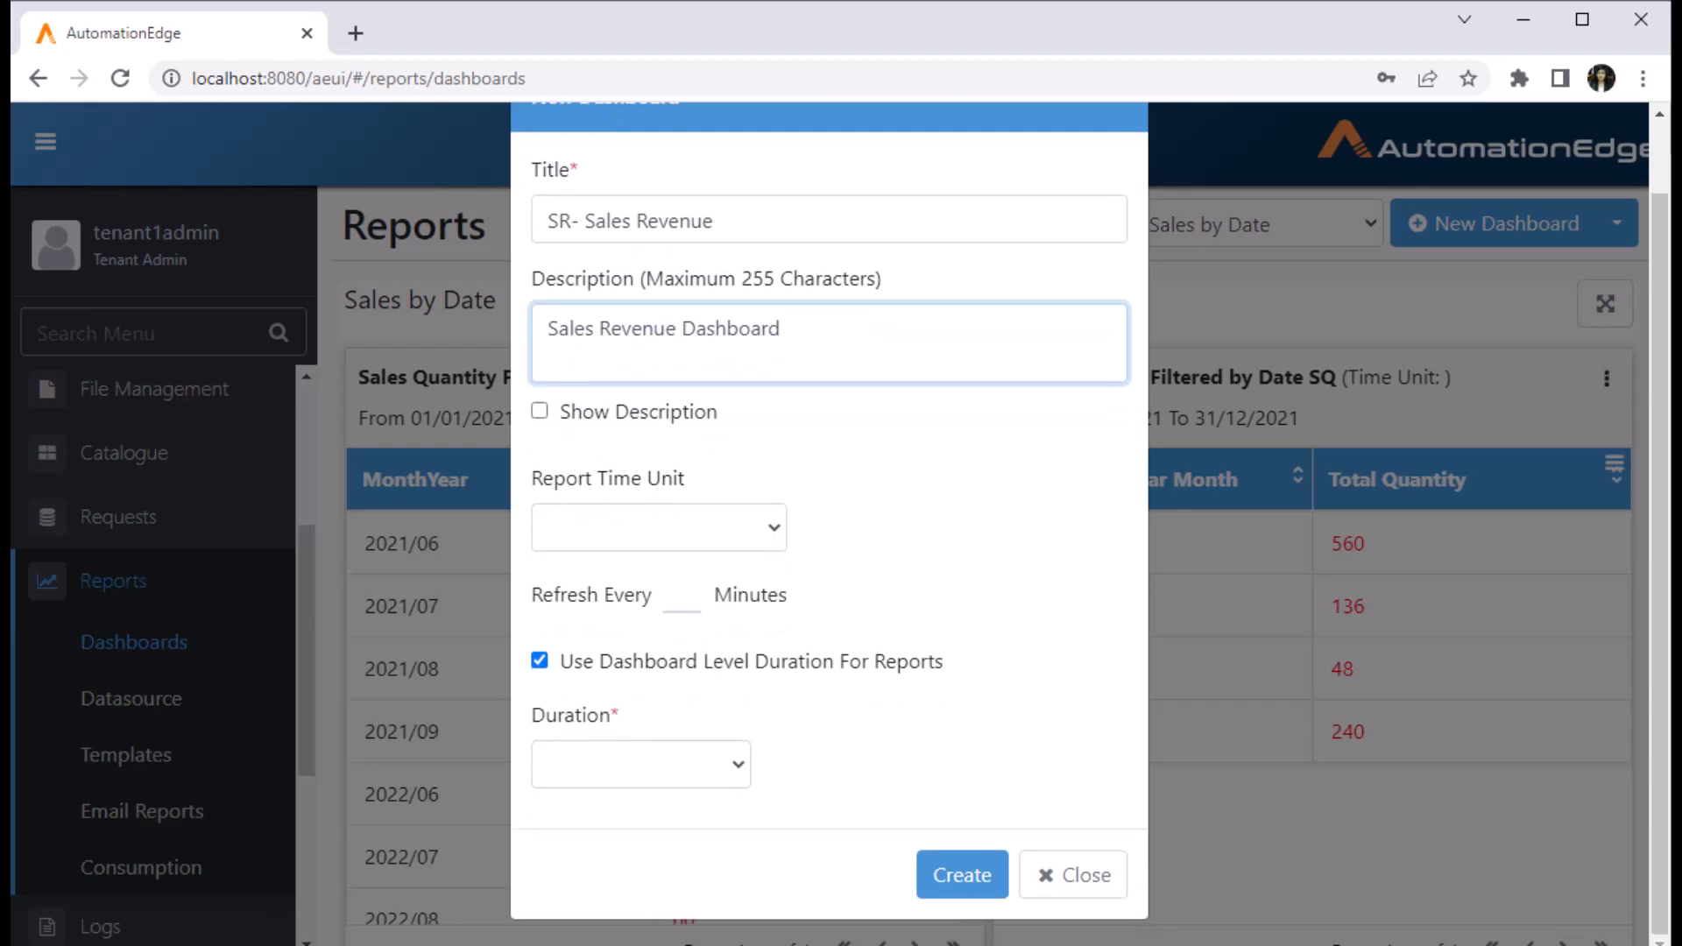
click(659, 528)
click(955, 543)
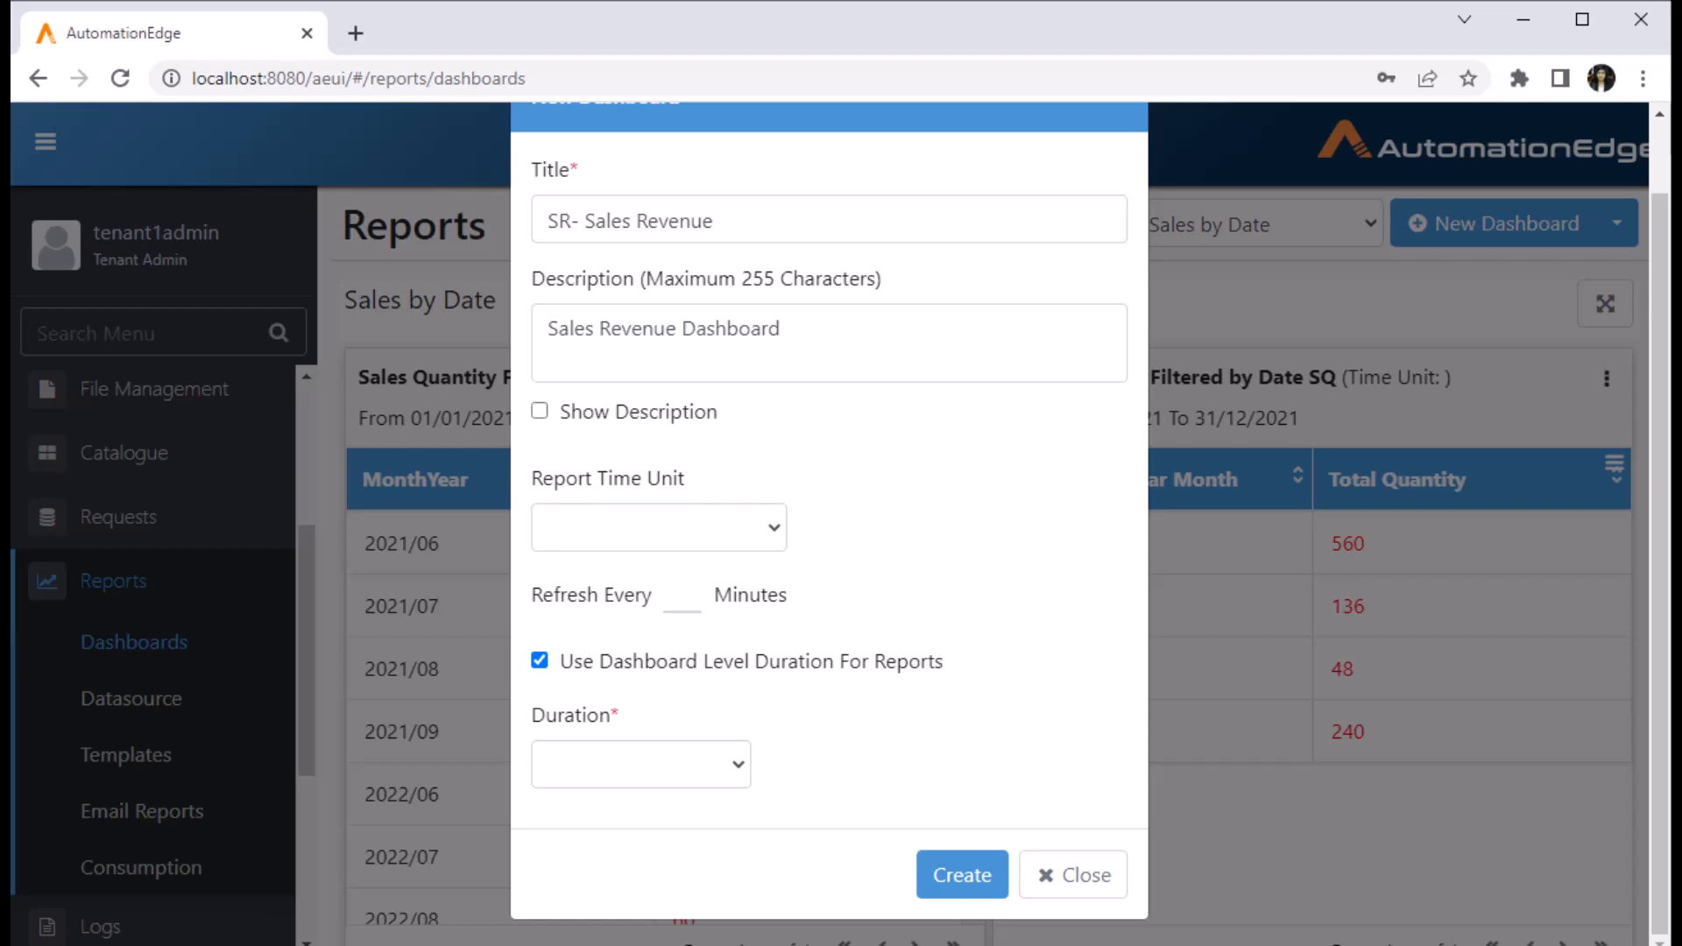
click(641, 764)
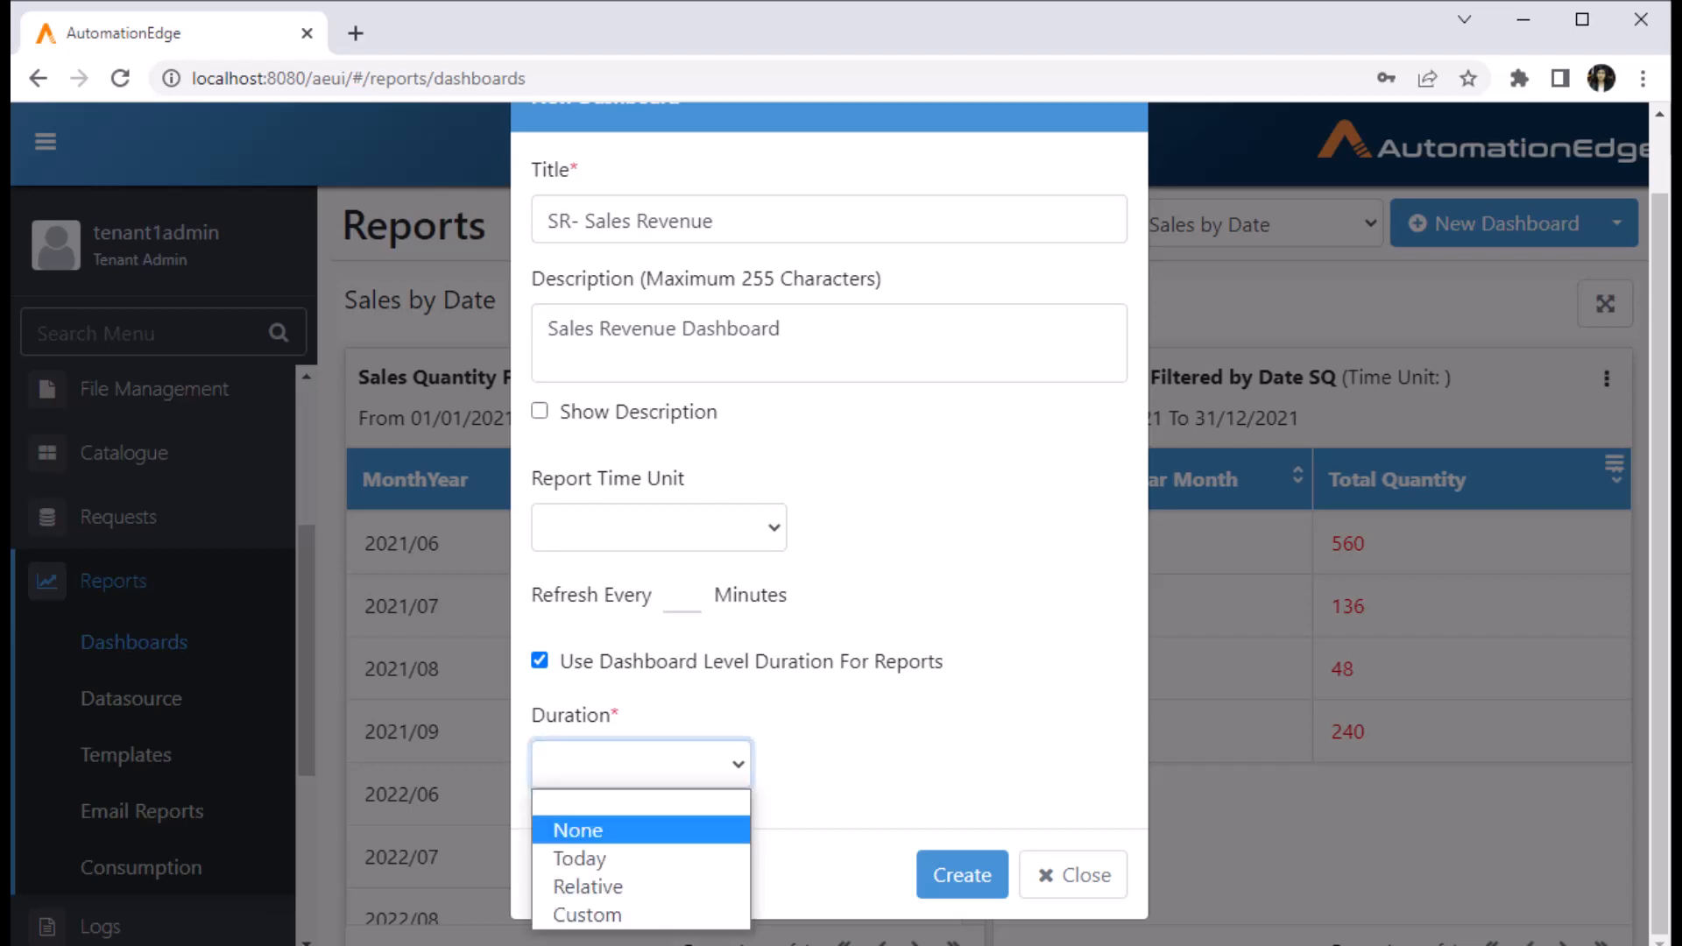
click(596, 831)
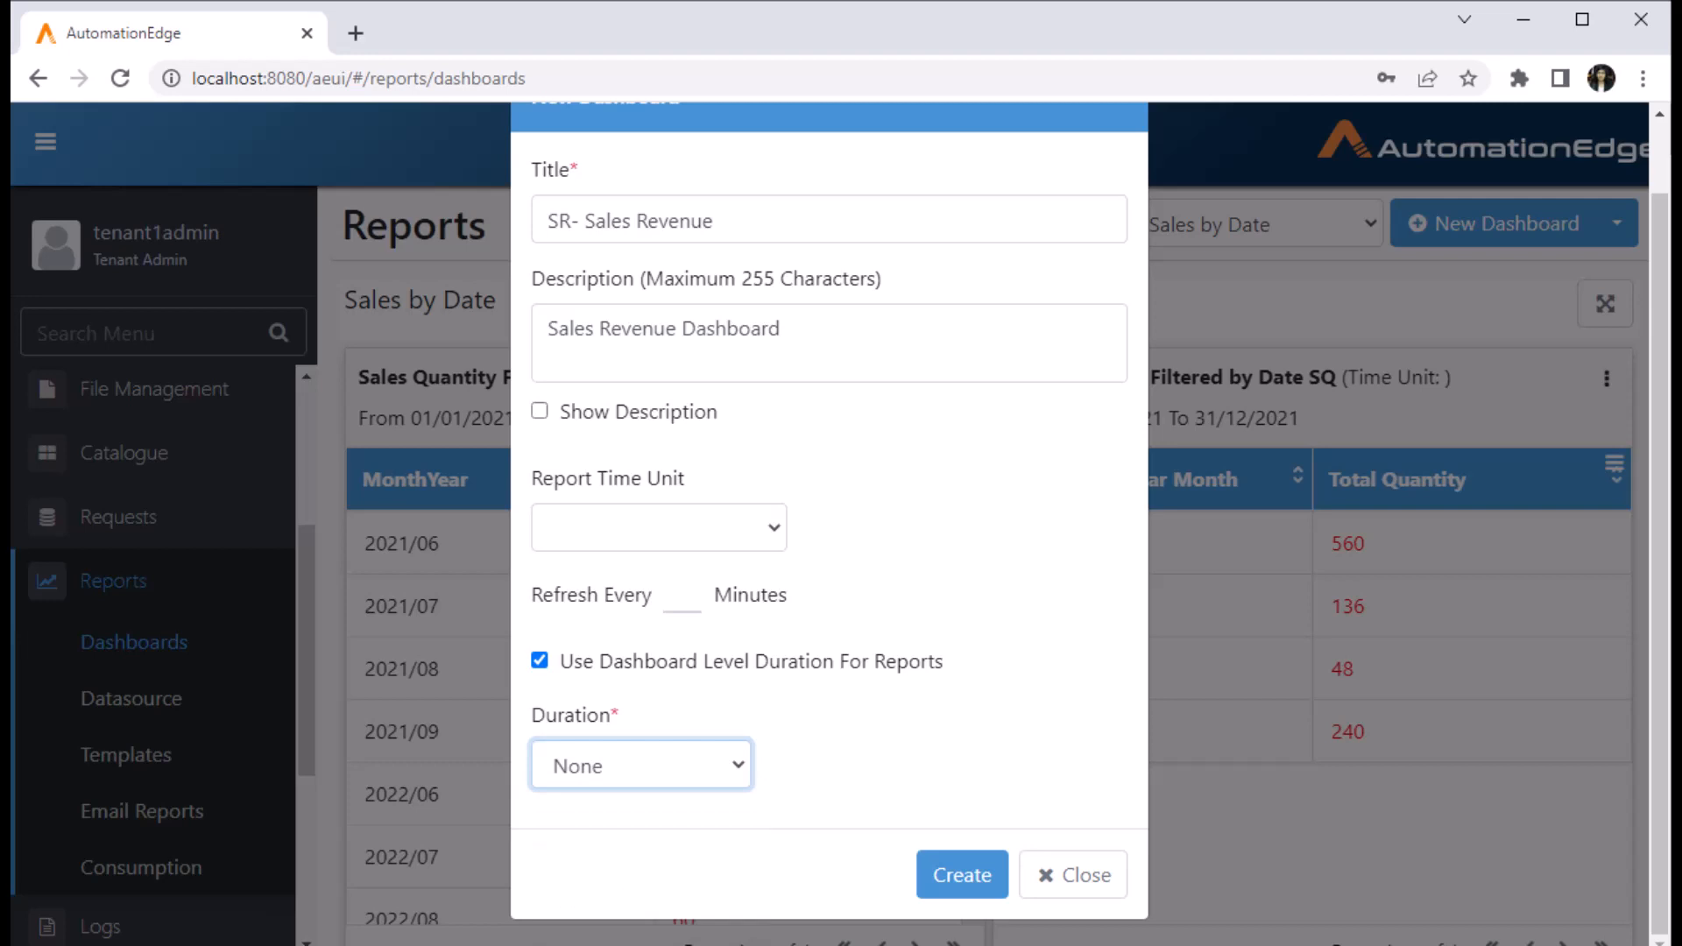
click(962, 875)
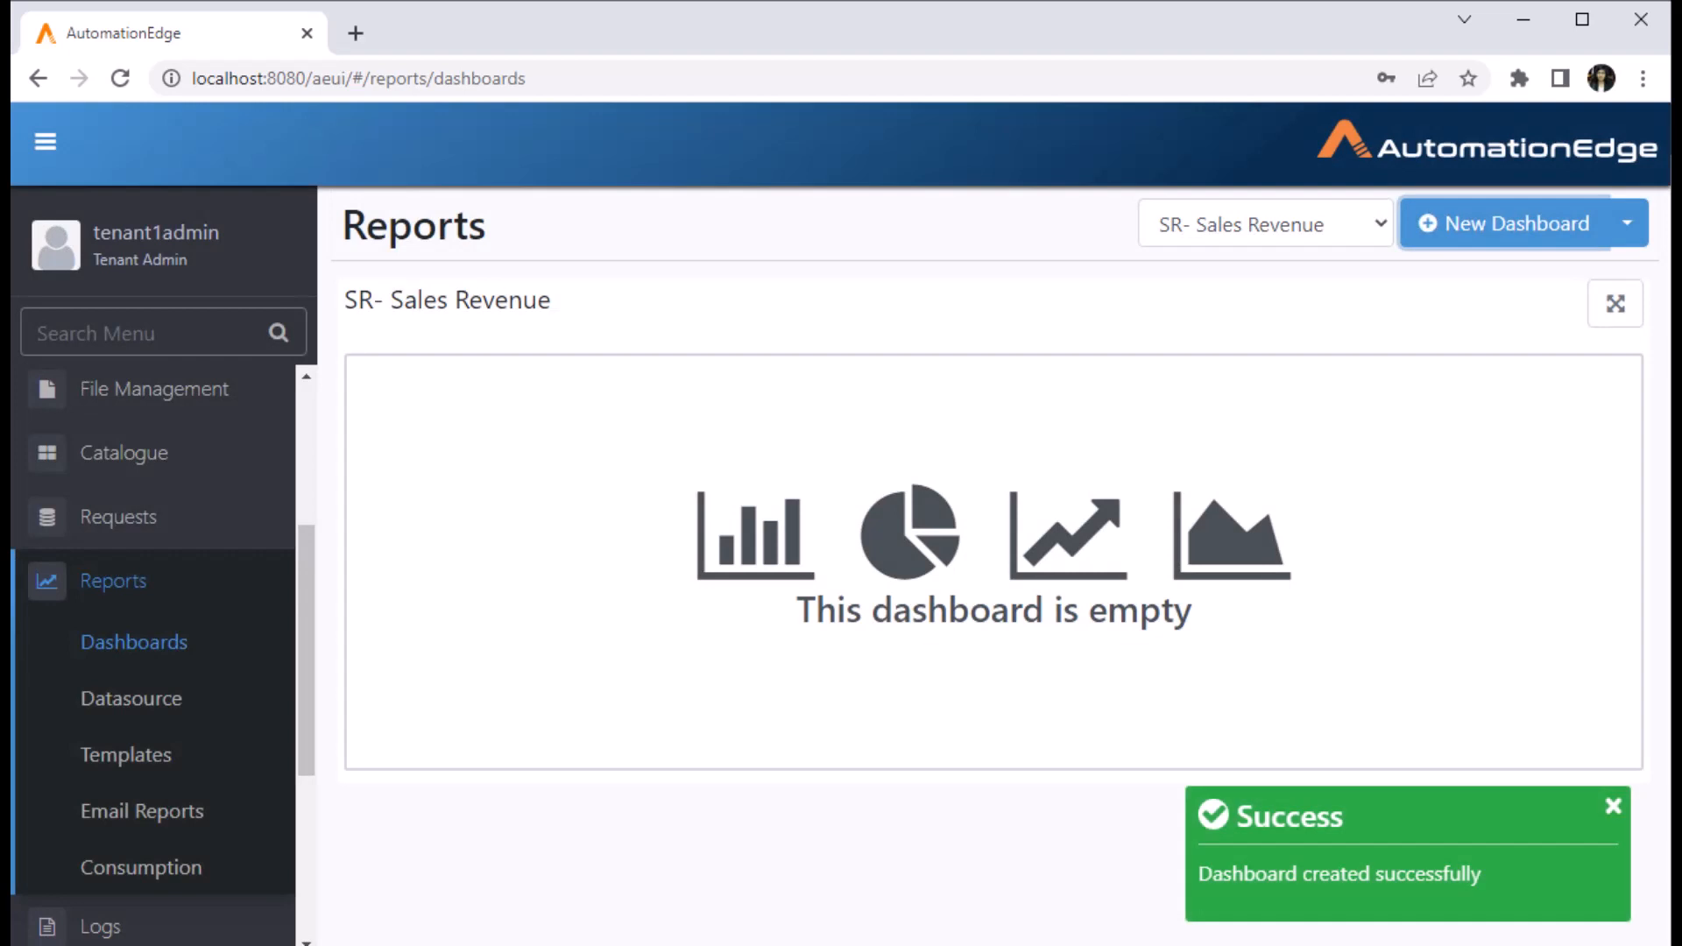
click(1627, 223)
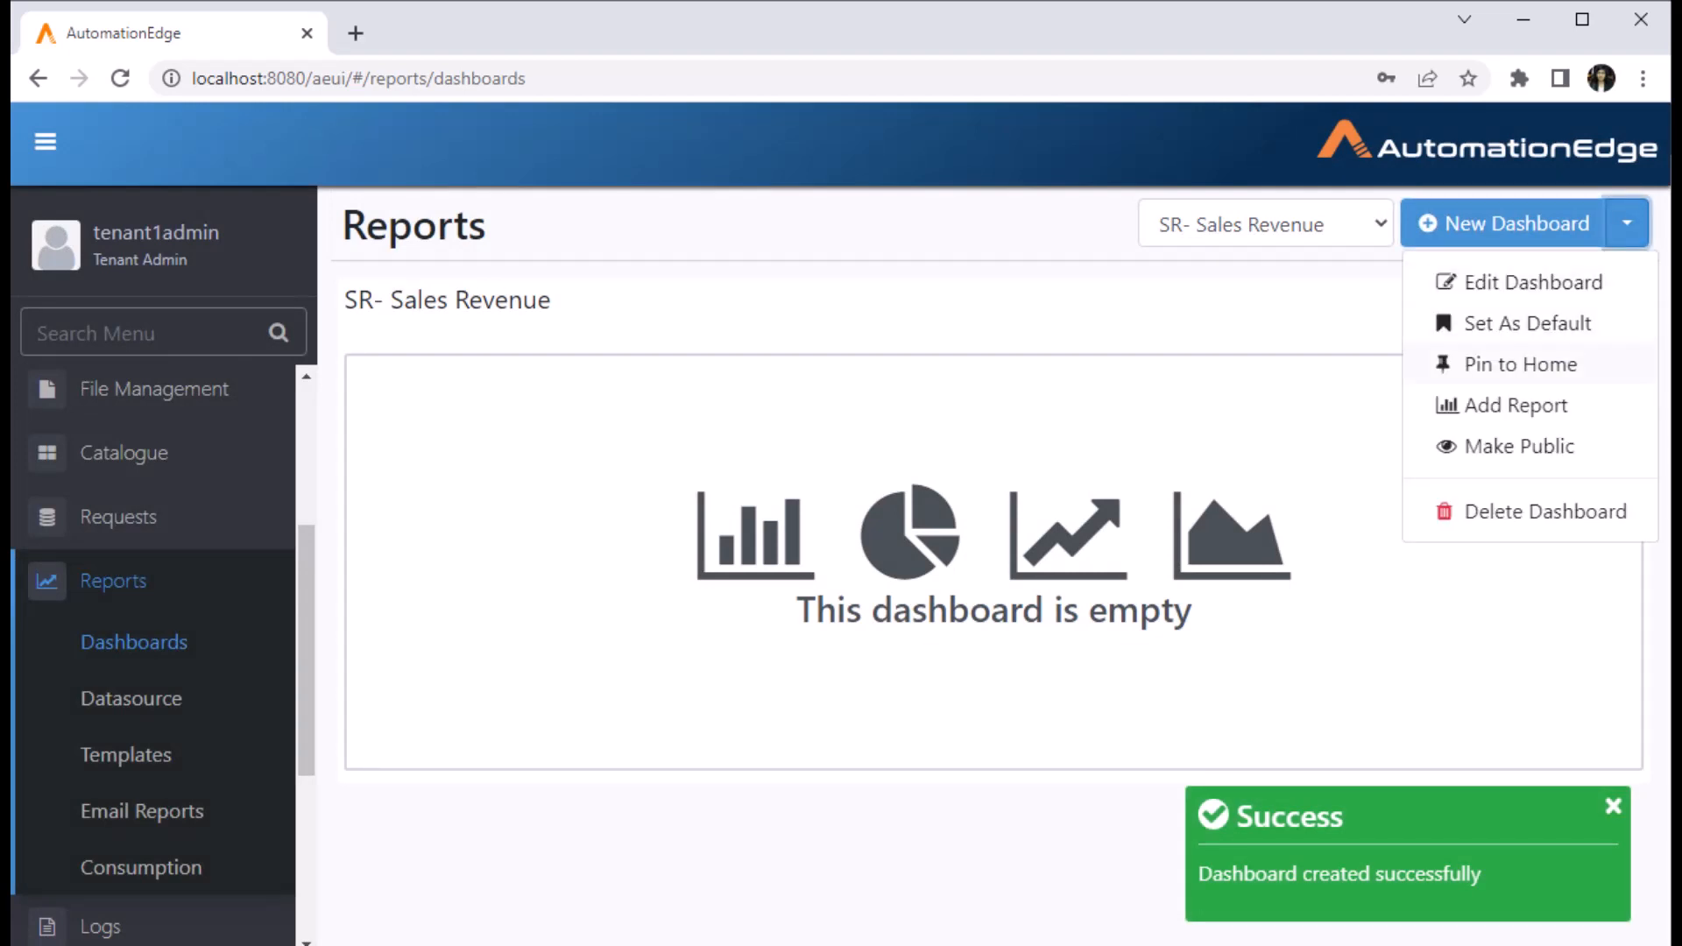
- Add the SR-Product wise Sales Distribution (Custom) report with page size 10 and generate it
click(1516, 405)
click(839, 298)
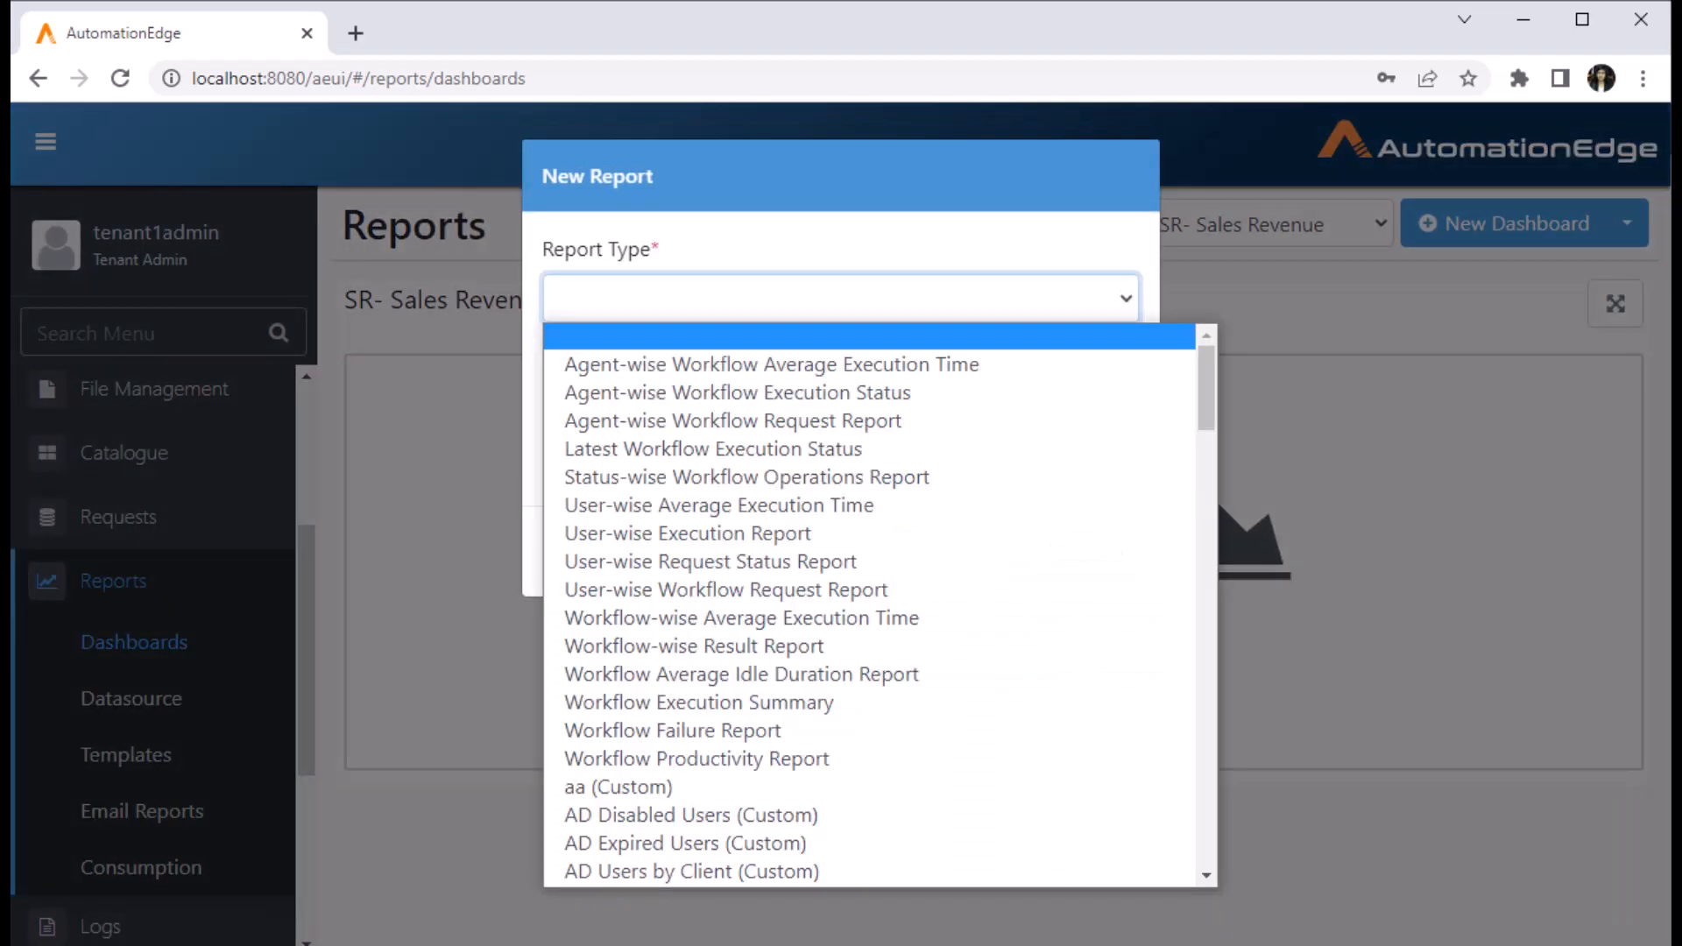
key(s)
key(r)
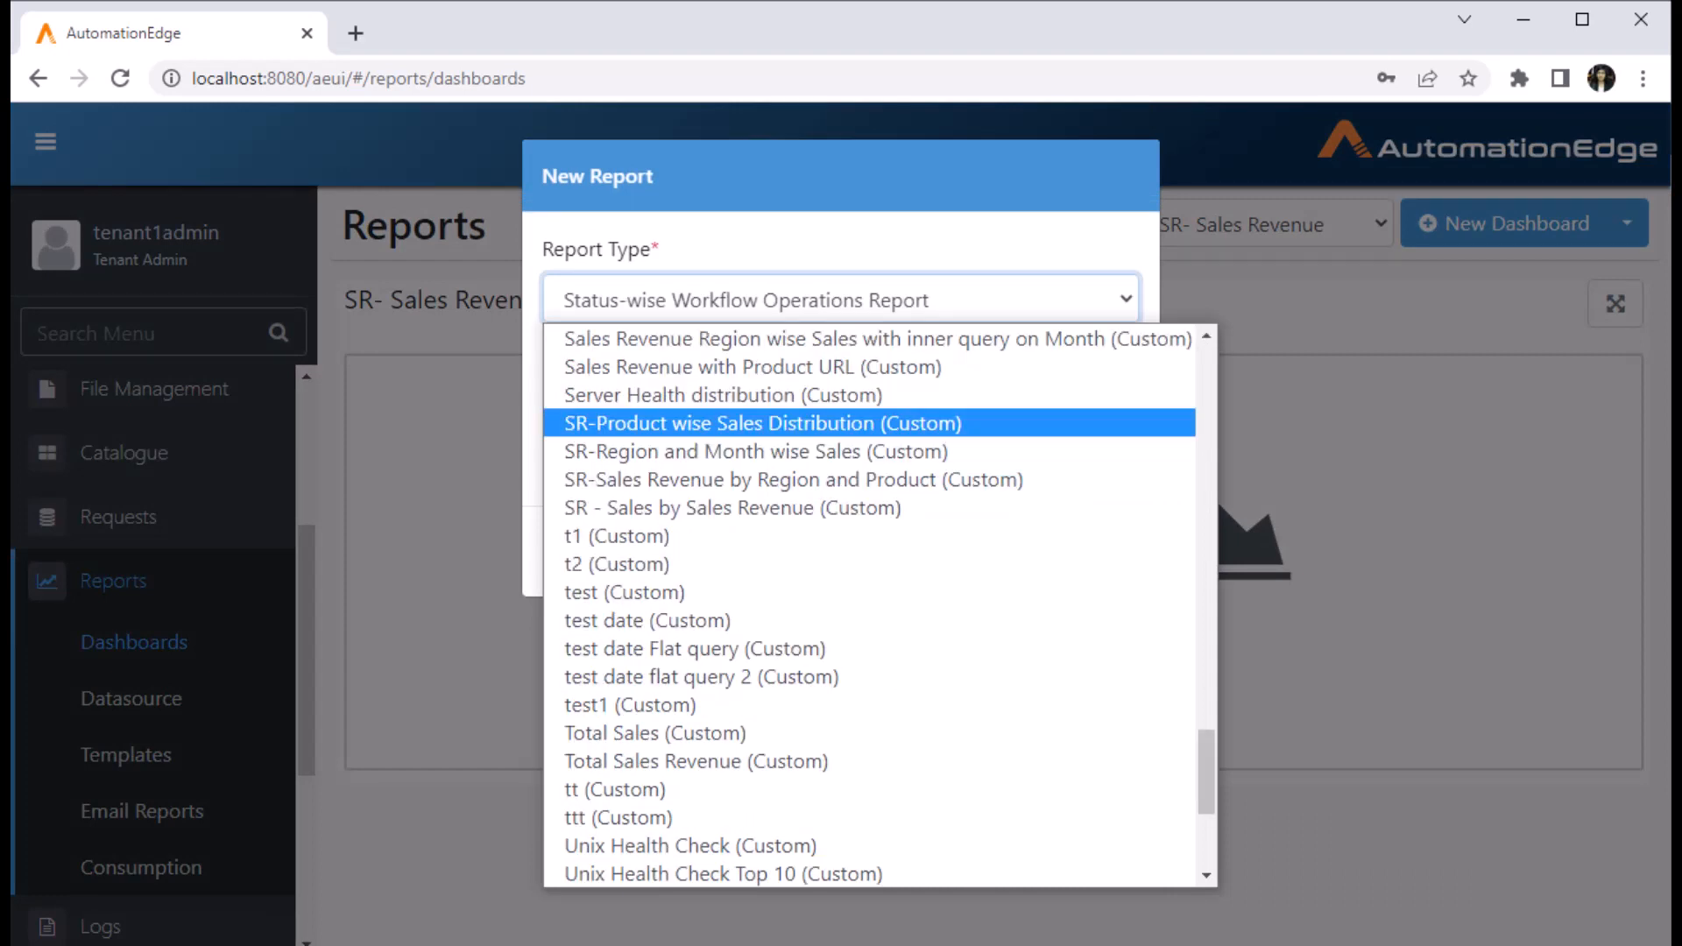
key(Return)
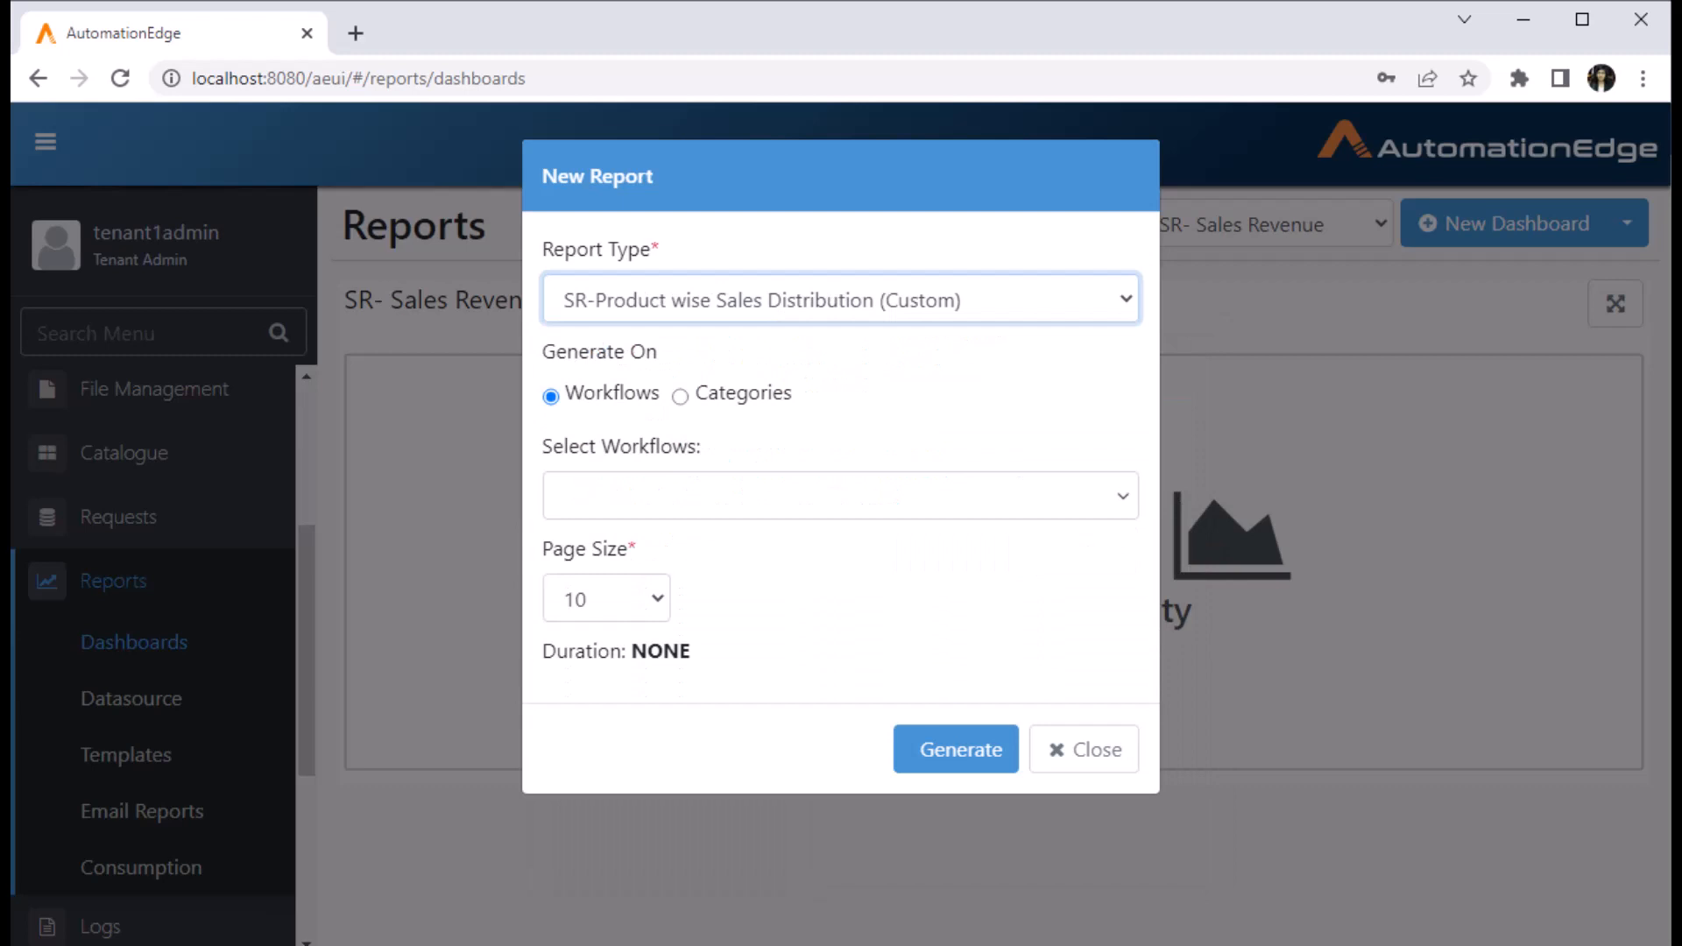
click(841, 496)
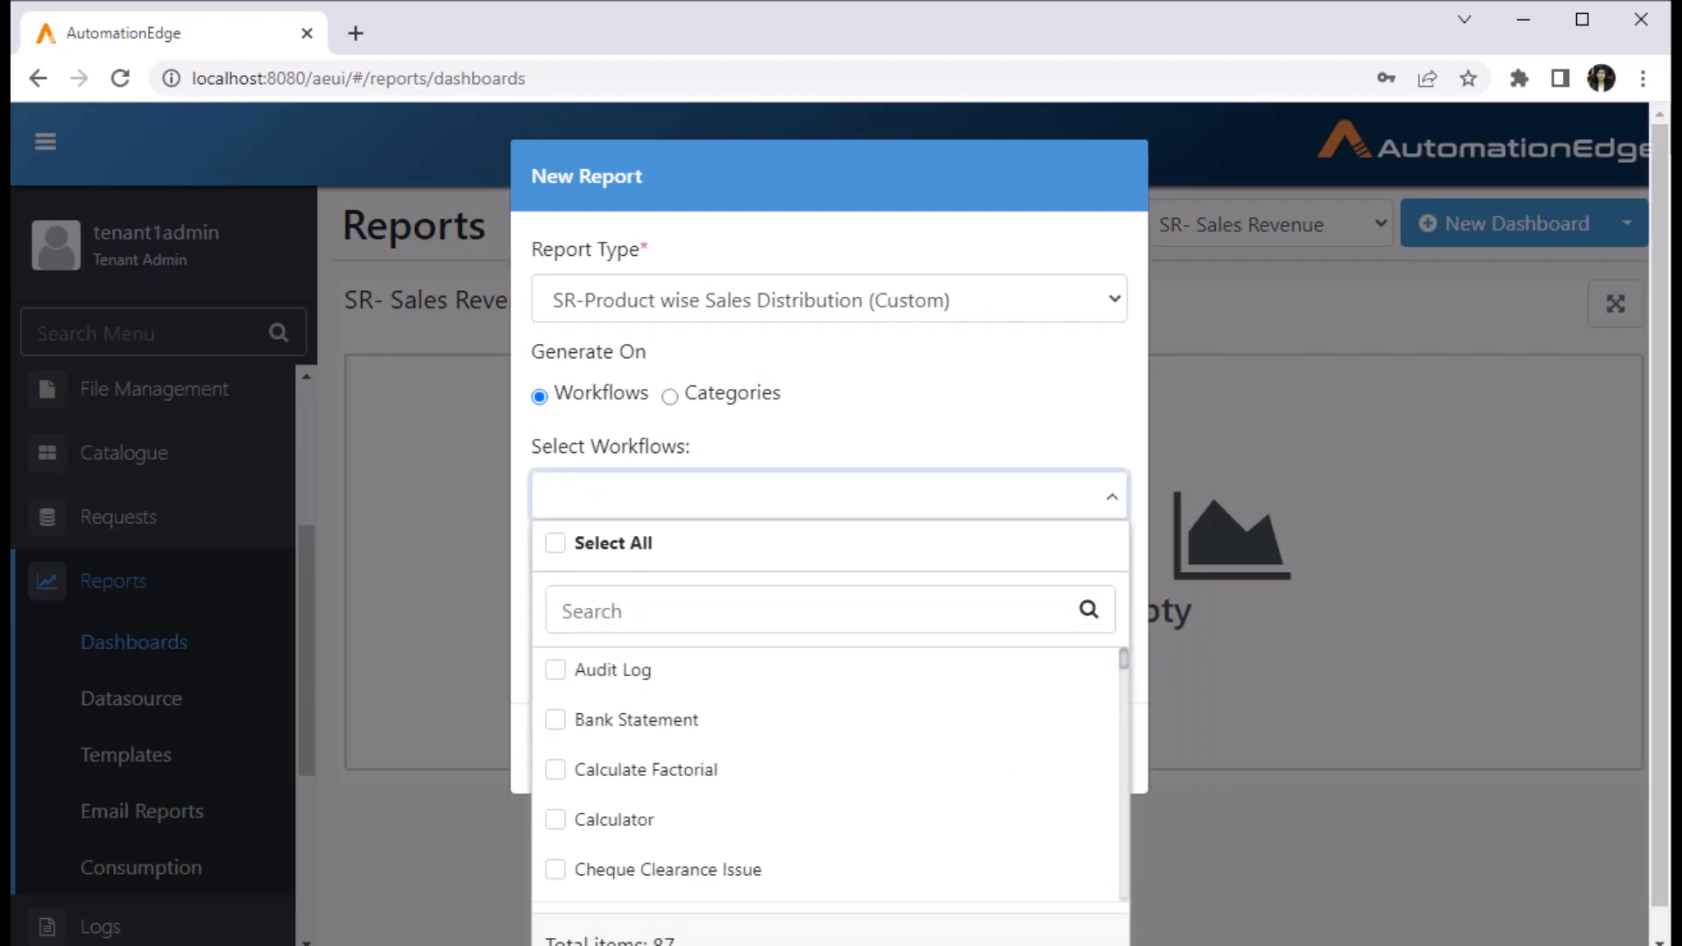
key(Escape)
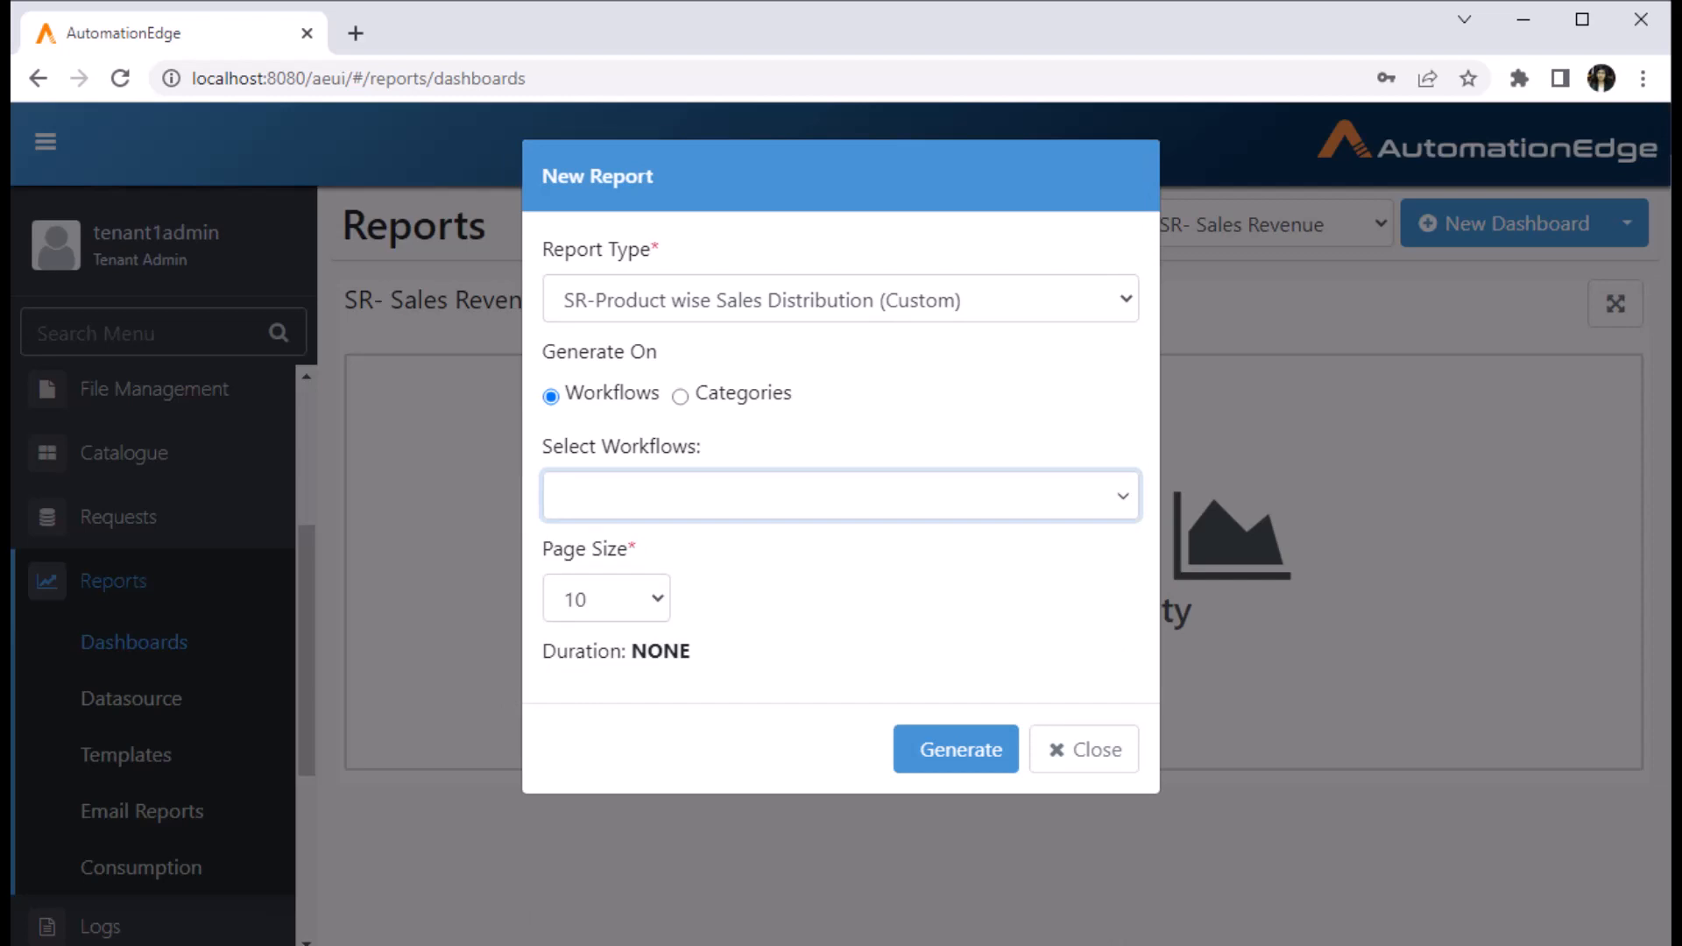
click(607, 599)
click(576, 663)
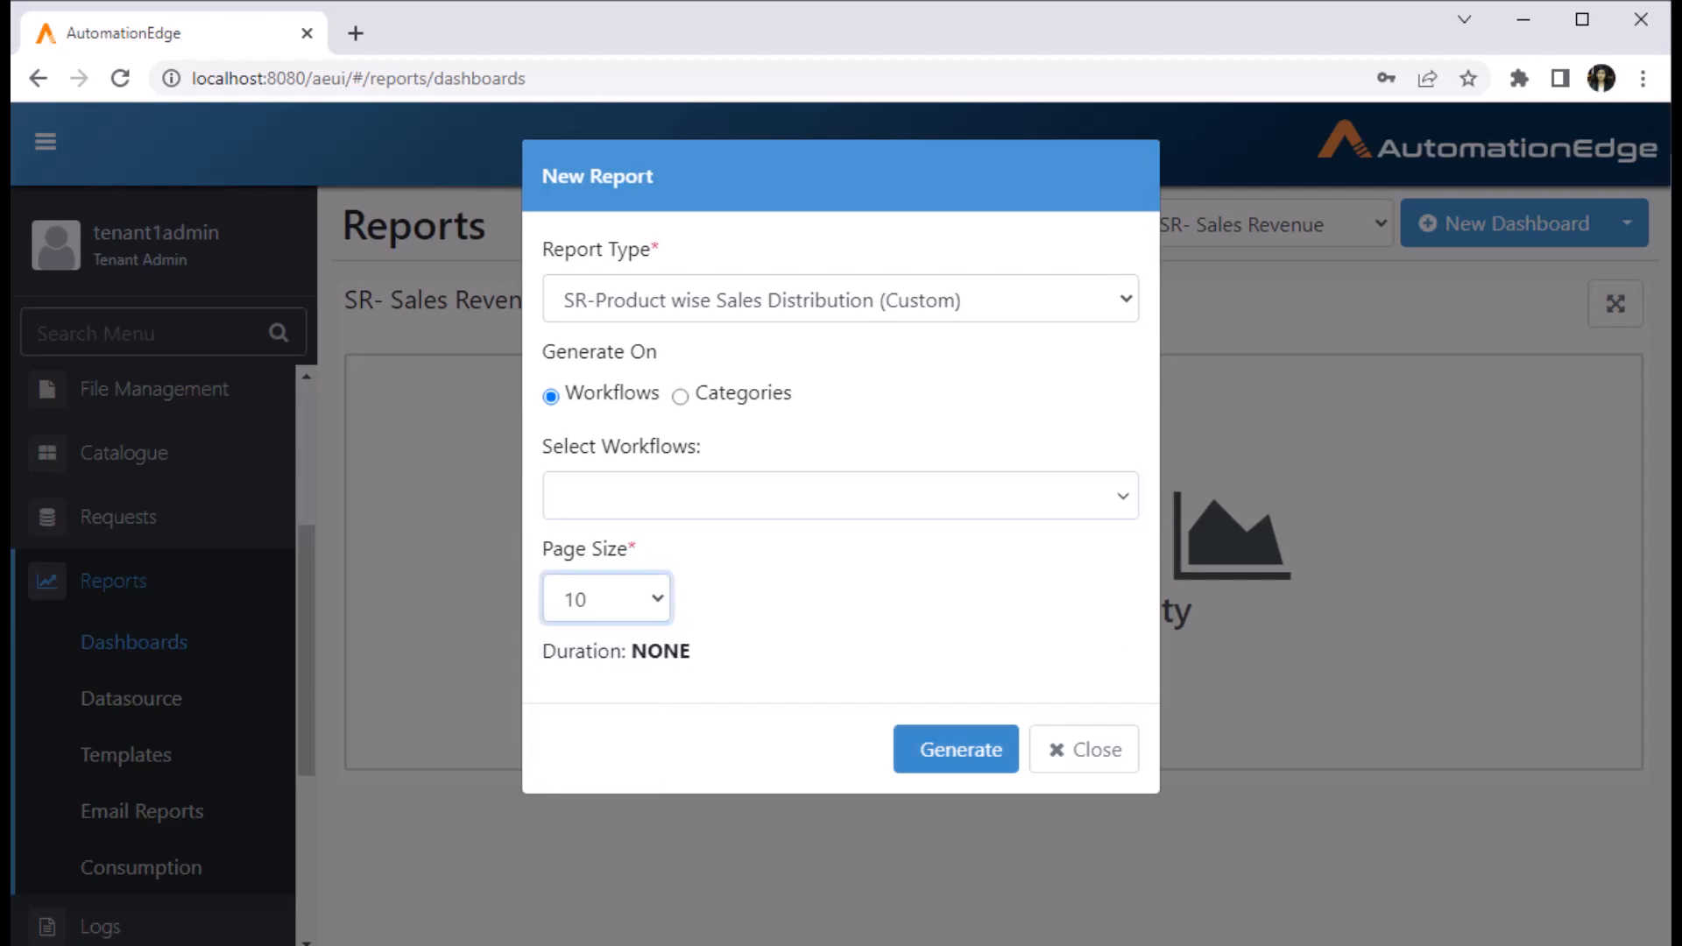
click(956, 749)
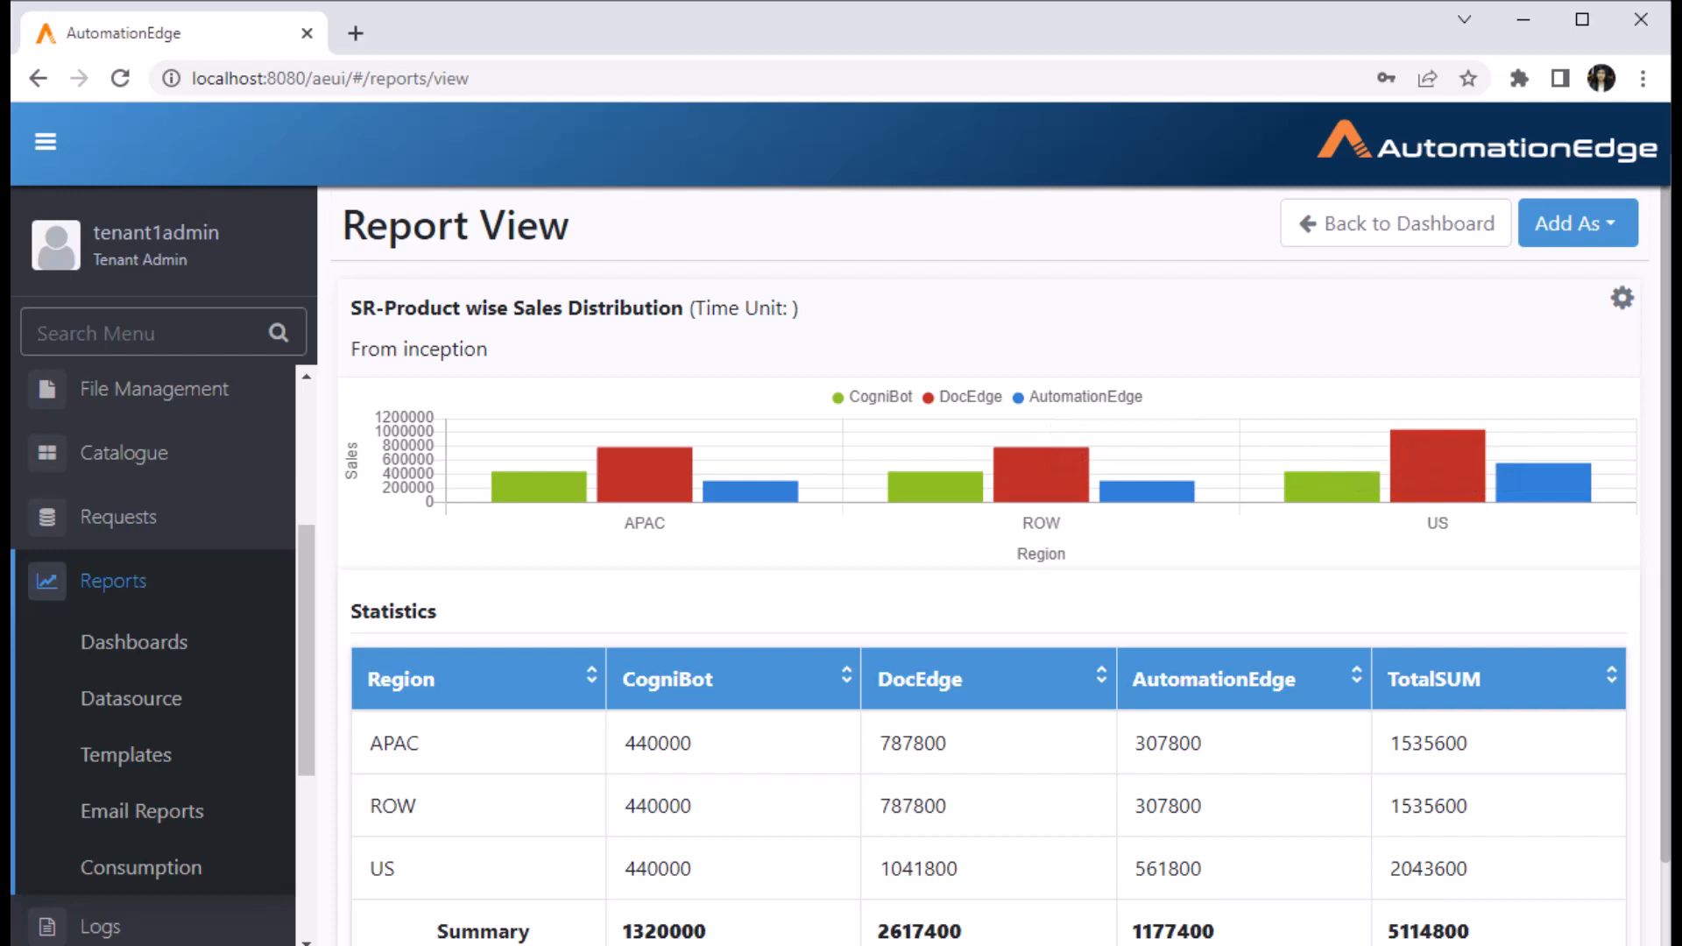
- Change the product-wise sales chart from bars to a doughnut, then to a pie chart
click(1622, 298)
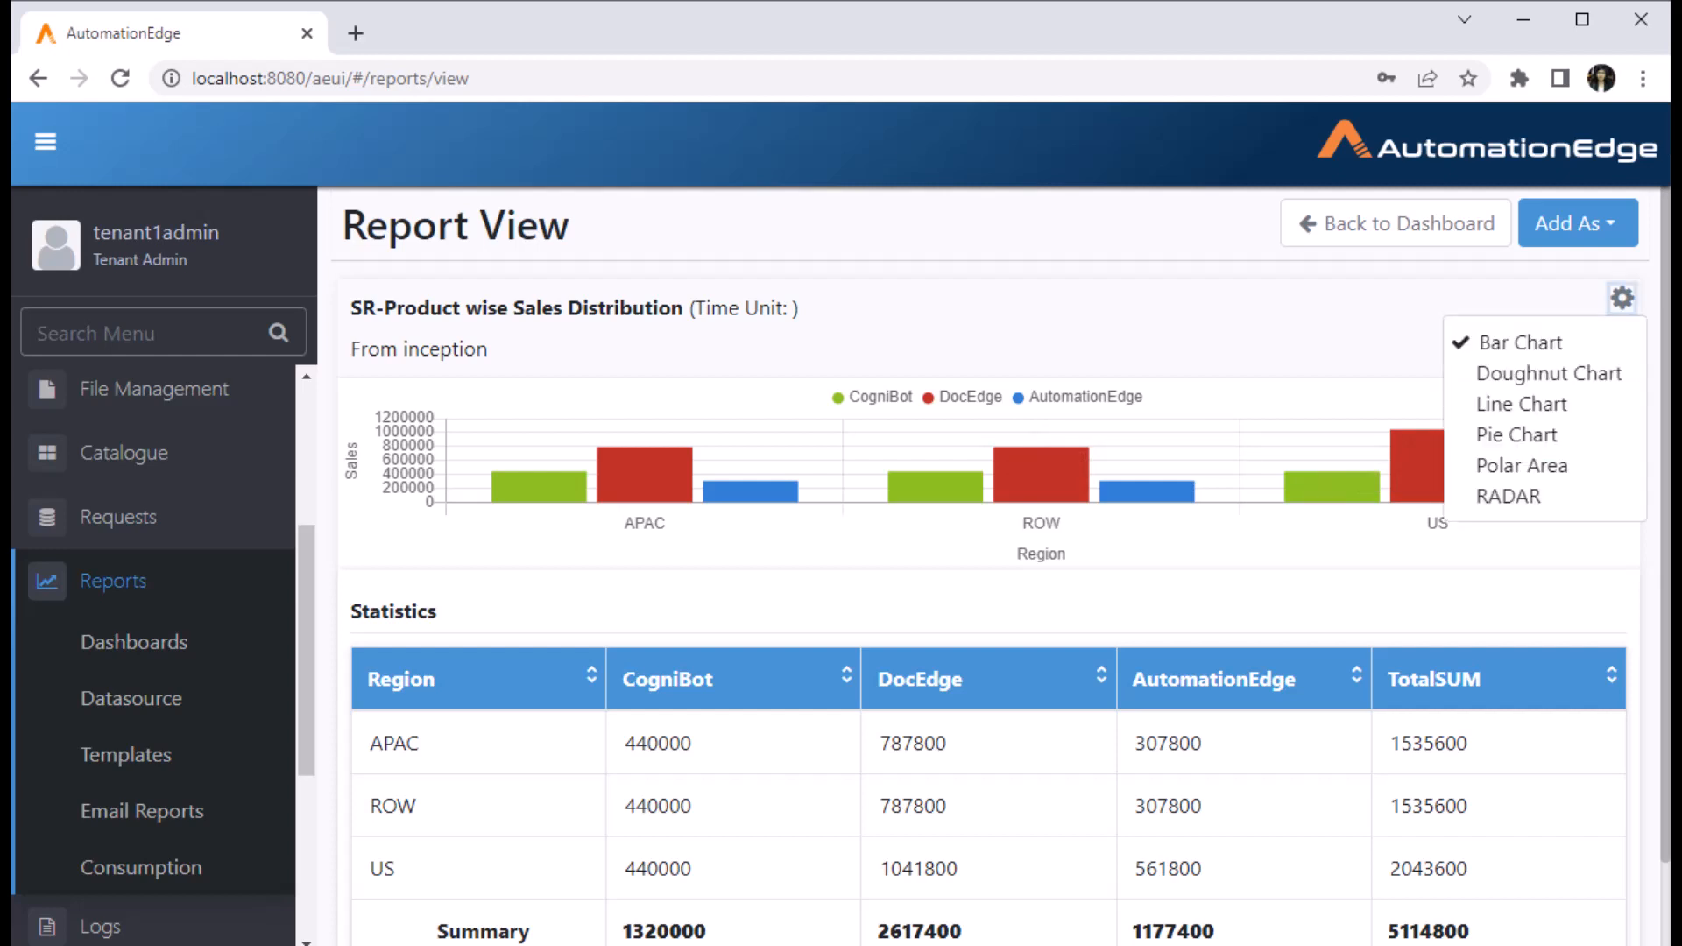
click(1549, 374)
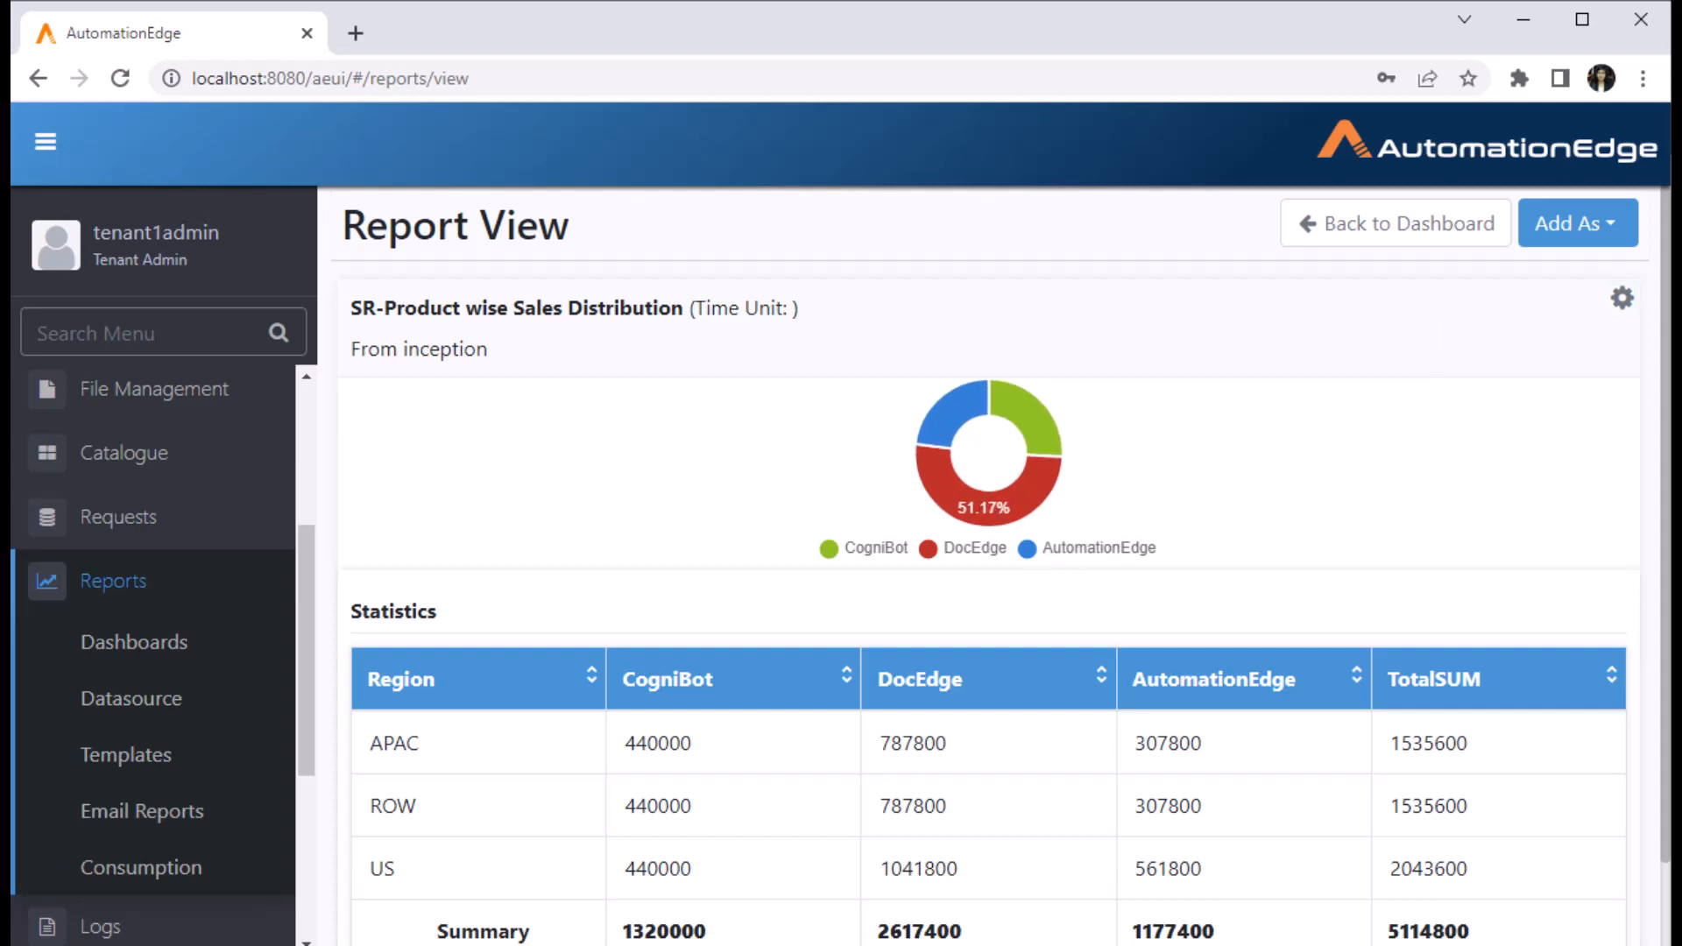
mouse_move(985, 508)
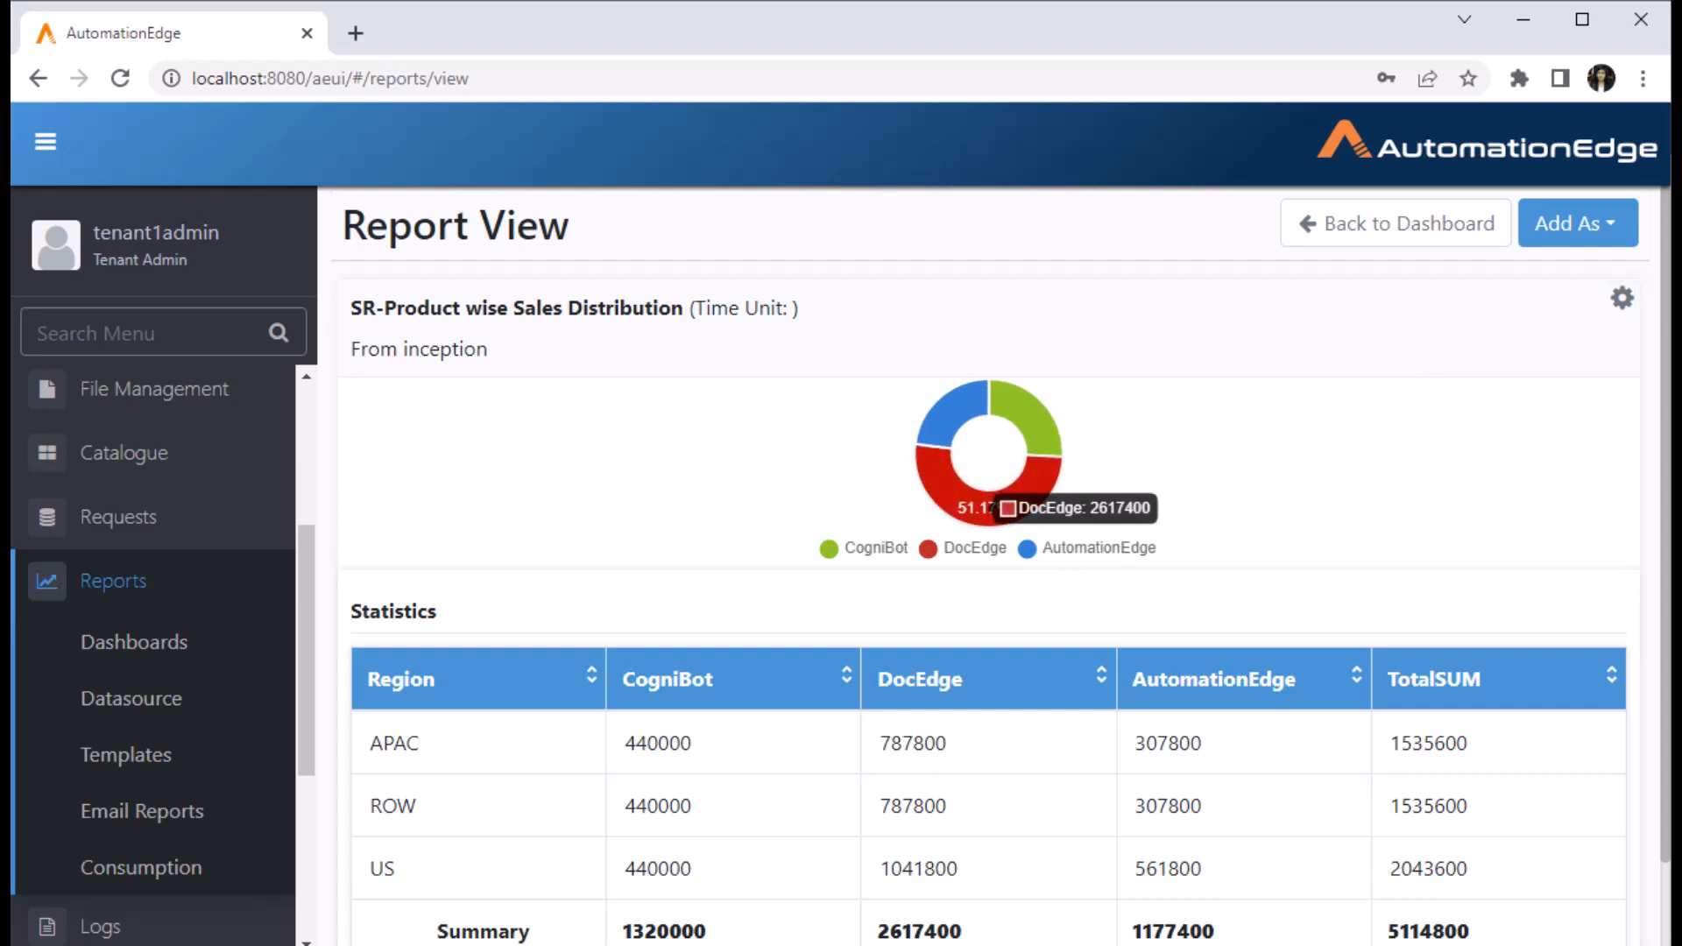
mouse_move(955, 414)
mouse_move(1027, 414)
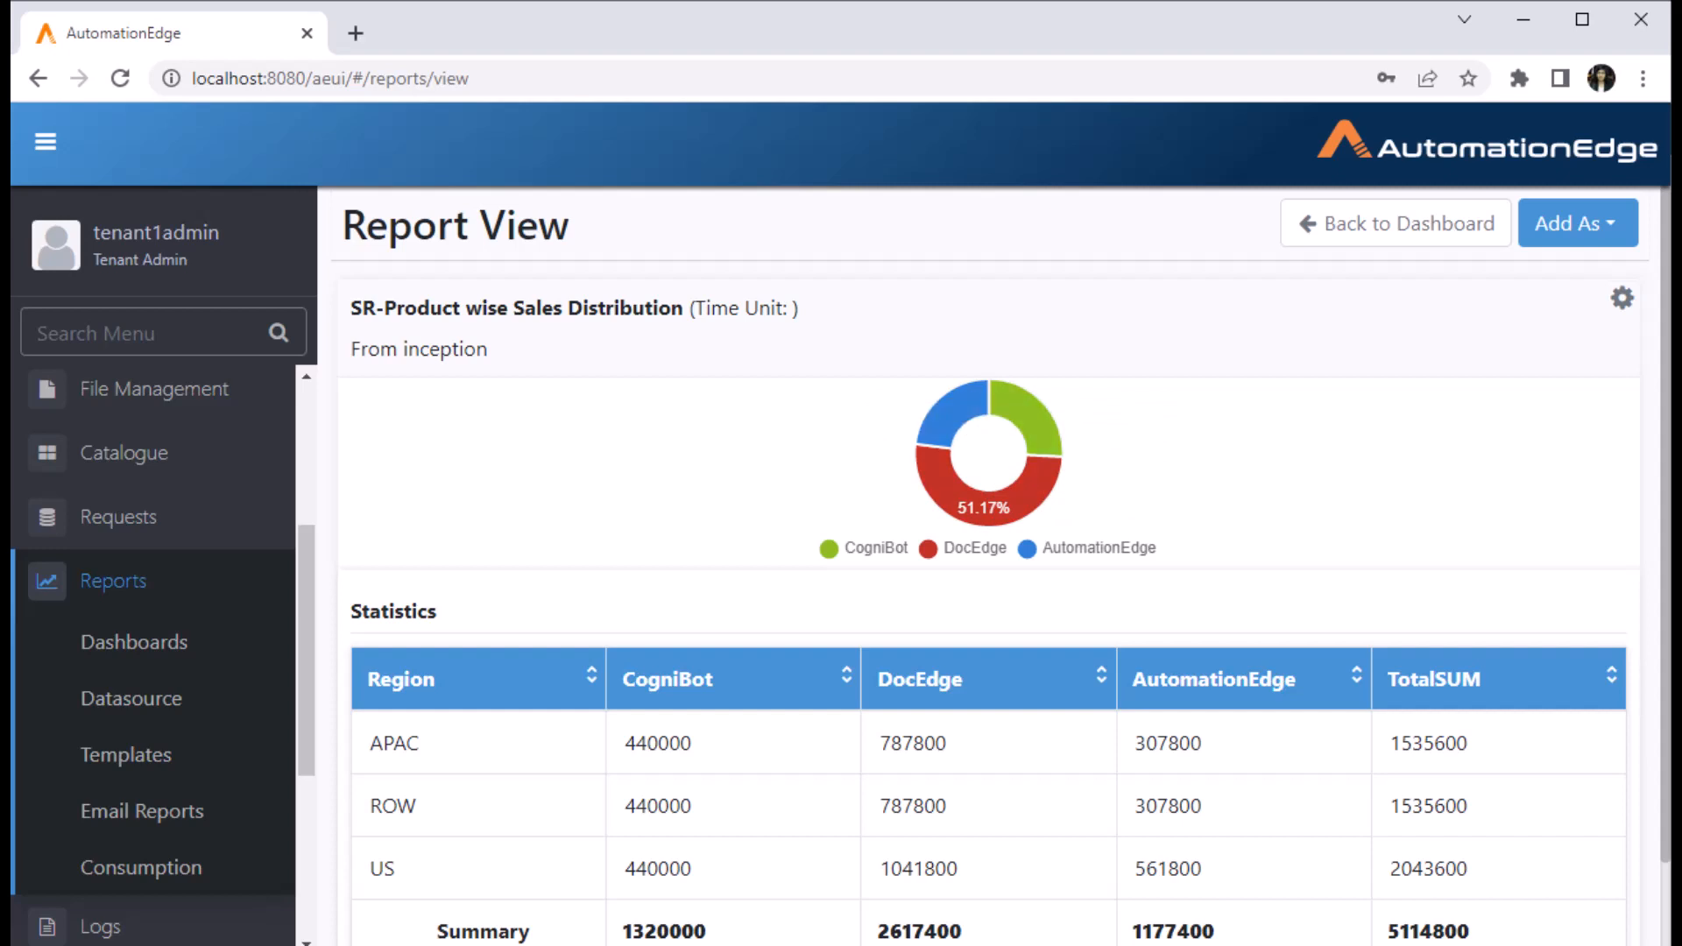
click(1622, 298)
click(1517, 434)
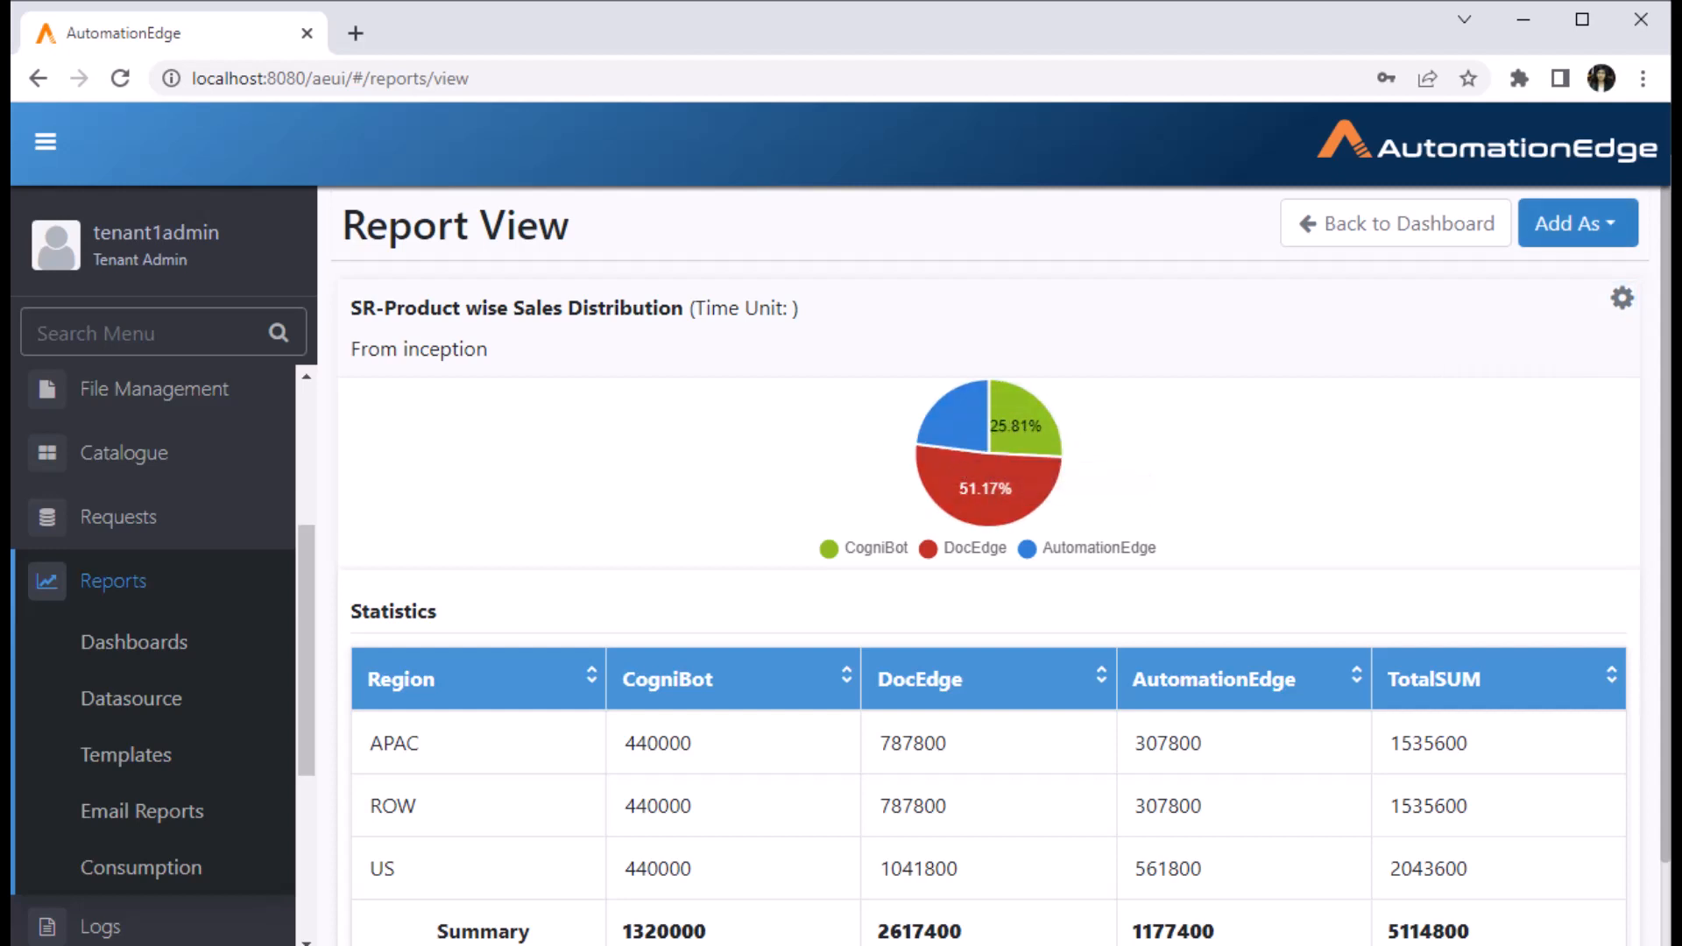
click(1577, 223)
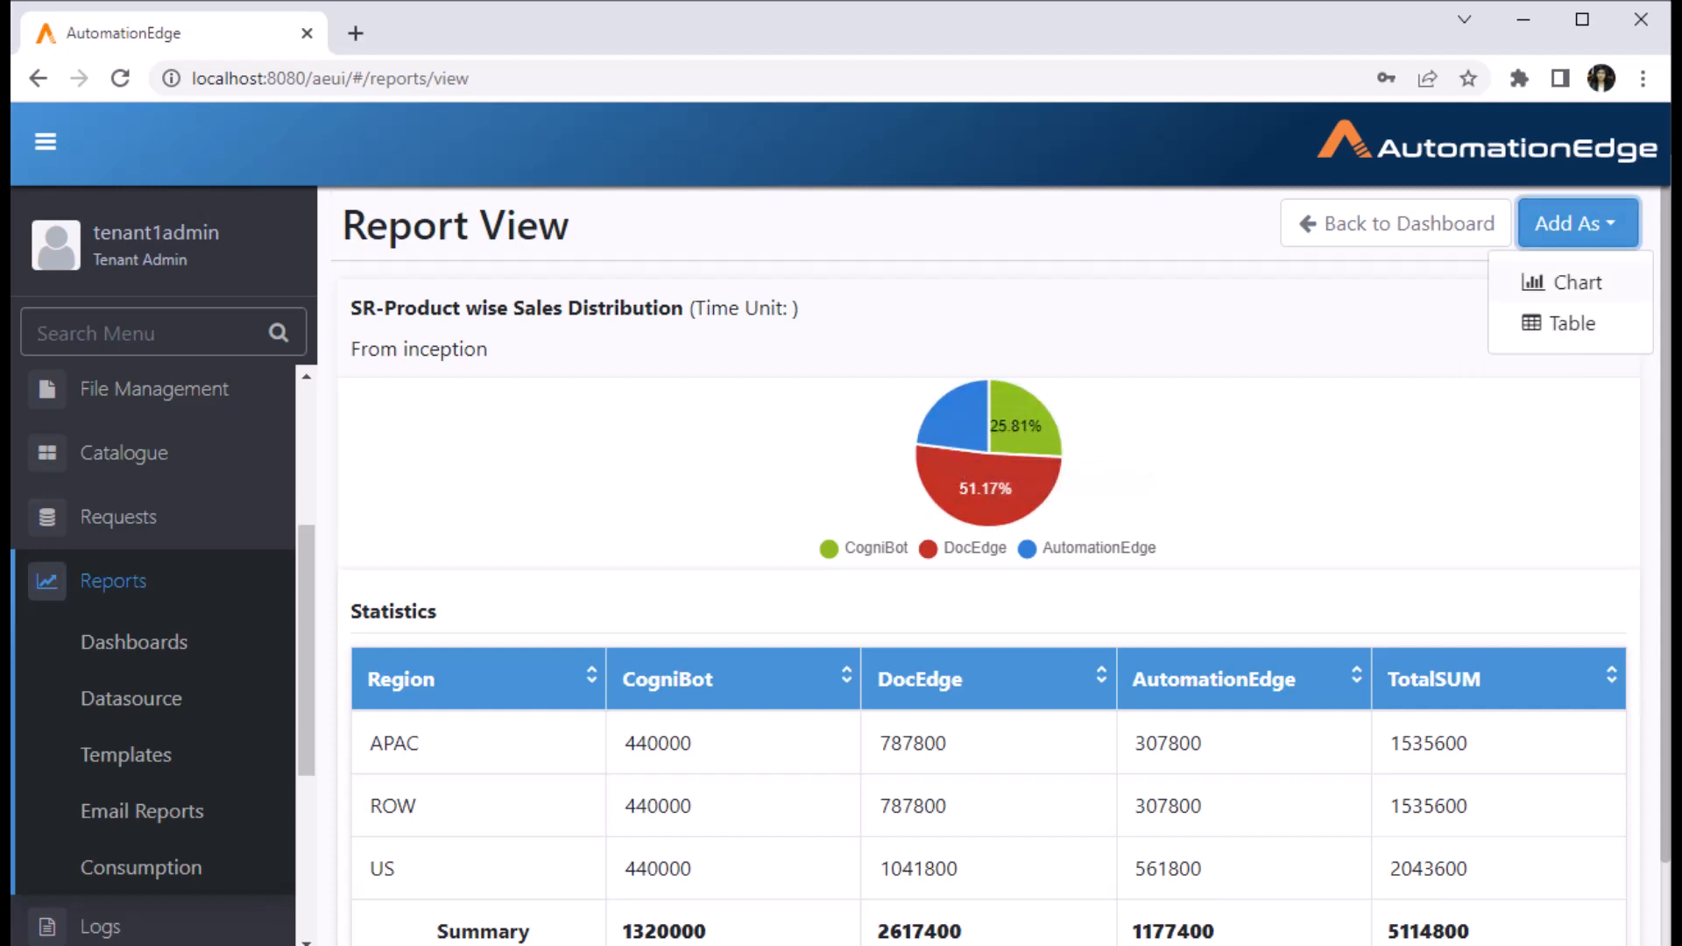
- Add the pie as a chart, dropping the SR- prefix to title it 'Product wise Sales Distribution'
click(1579, 284)
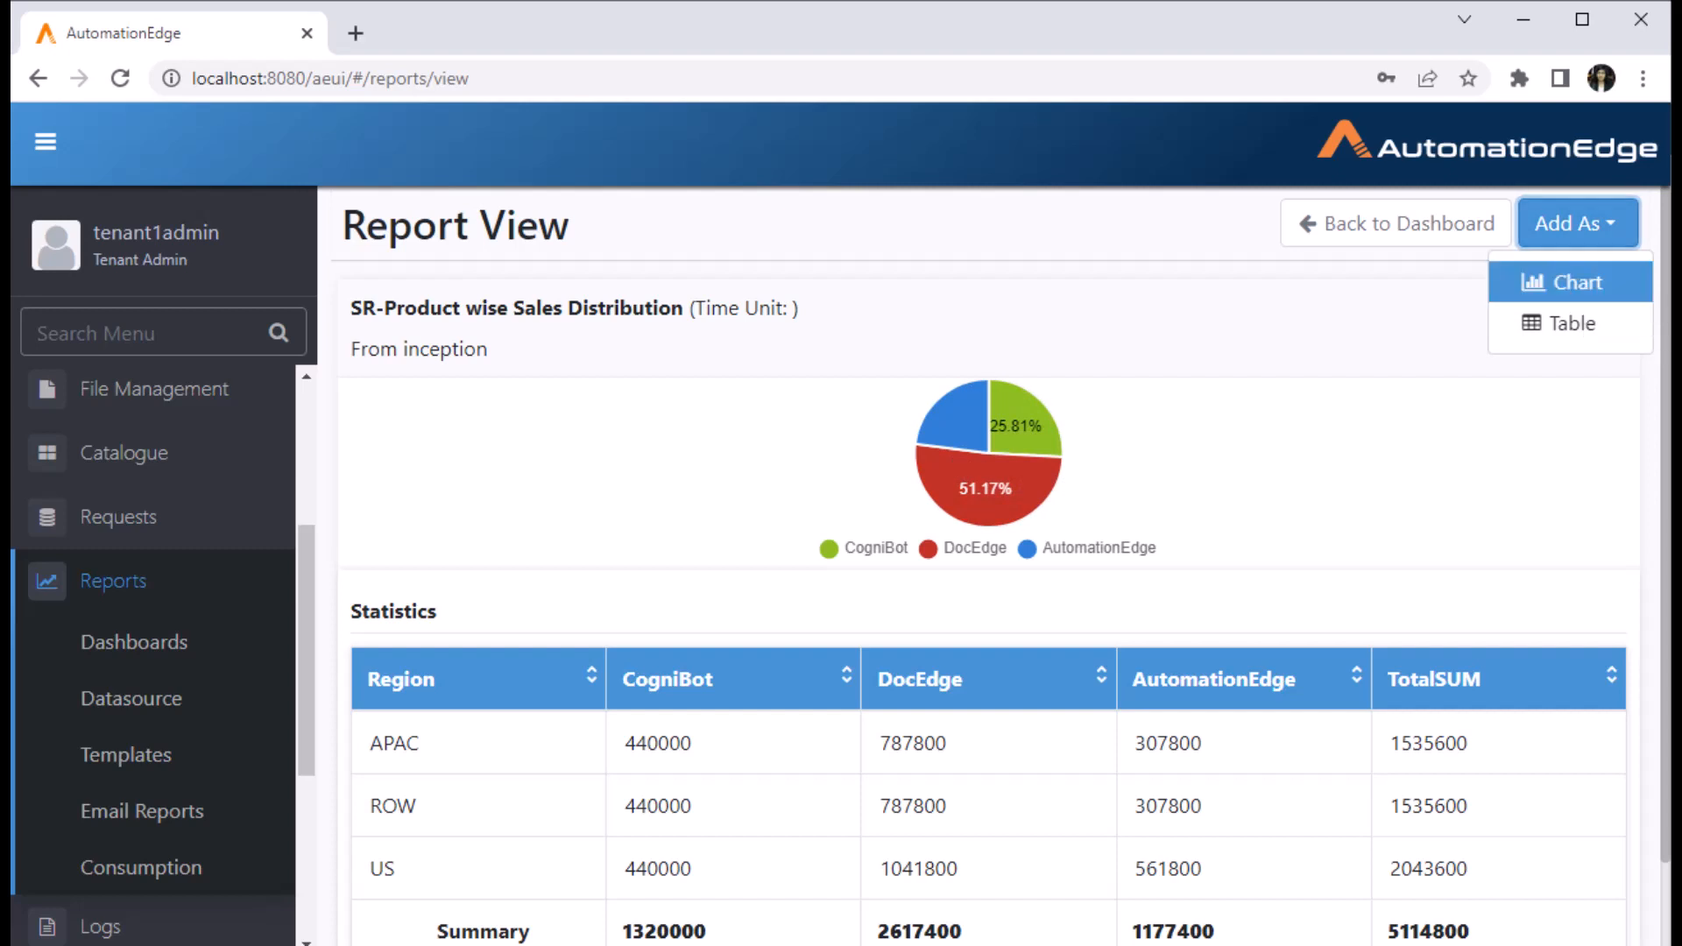
drag(591, 300, 558, 300)
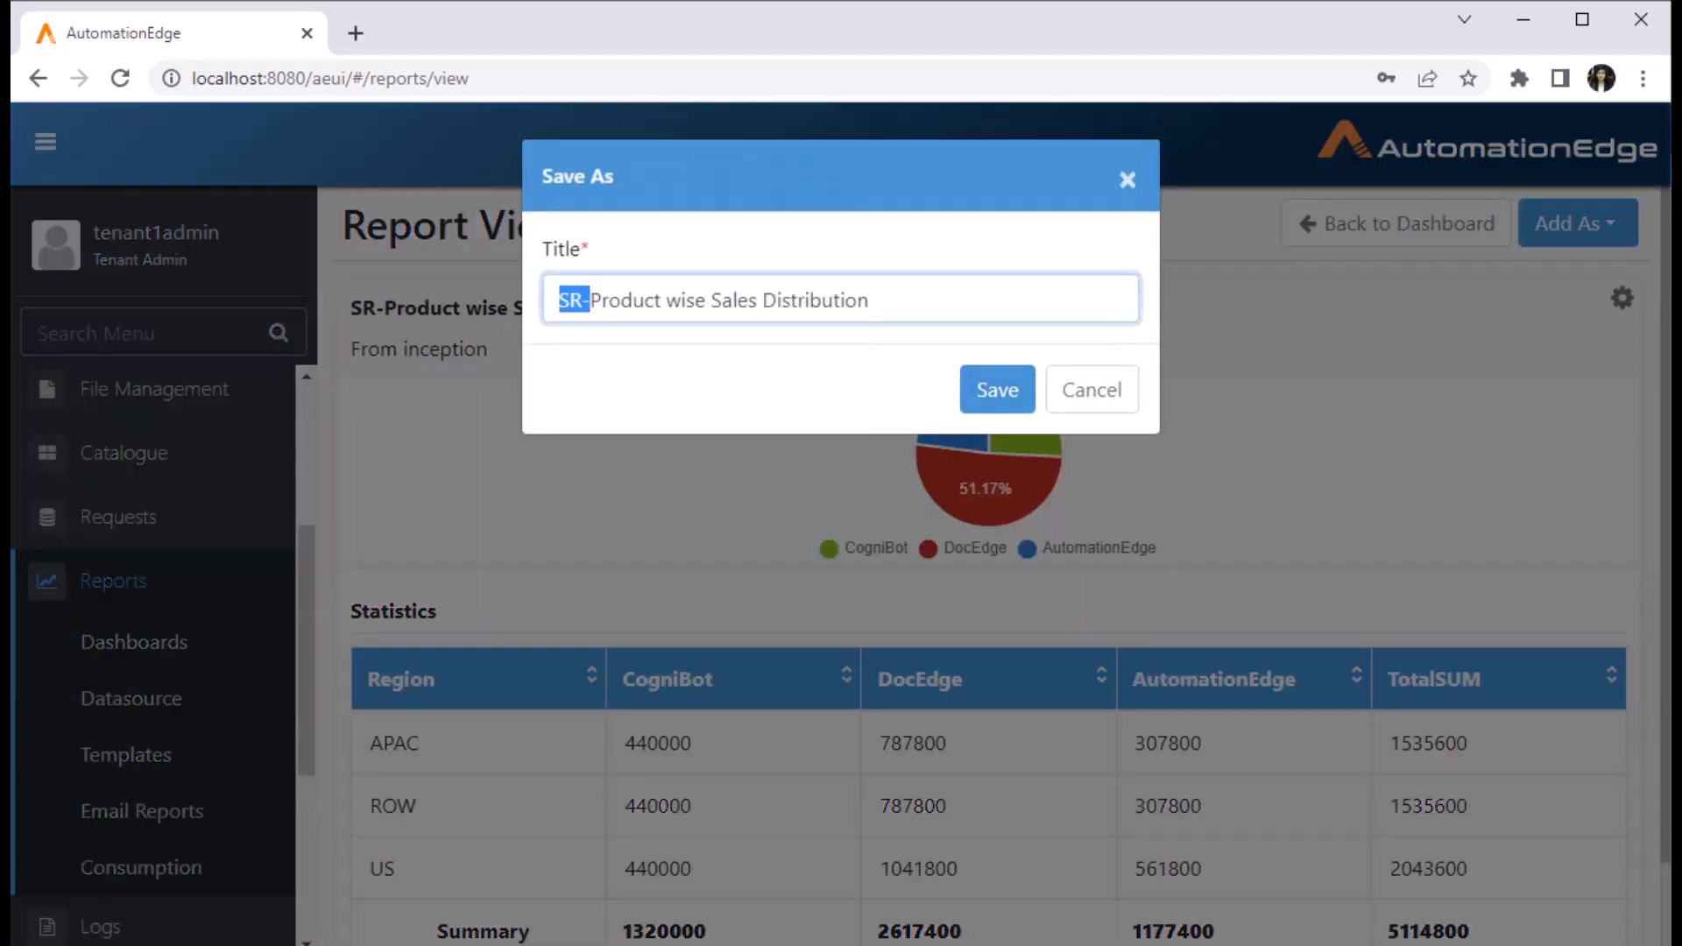
key(BackSpace)
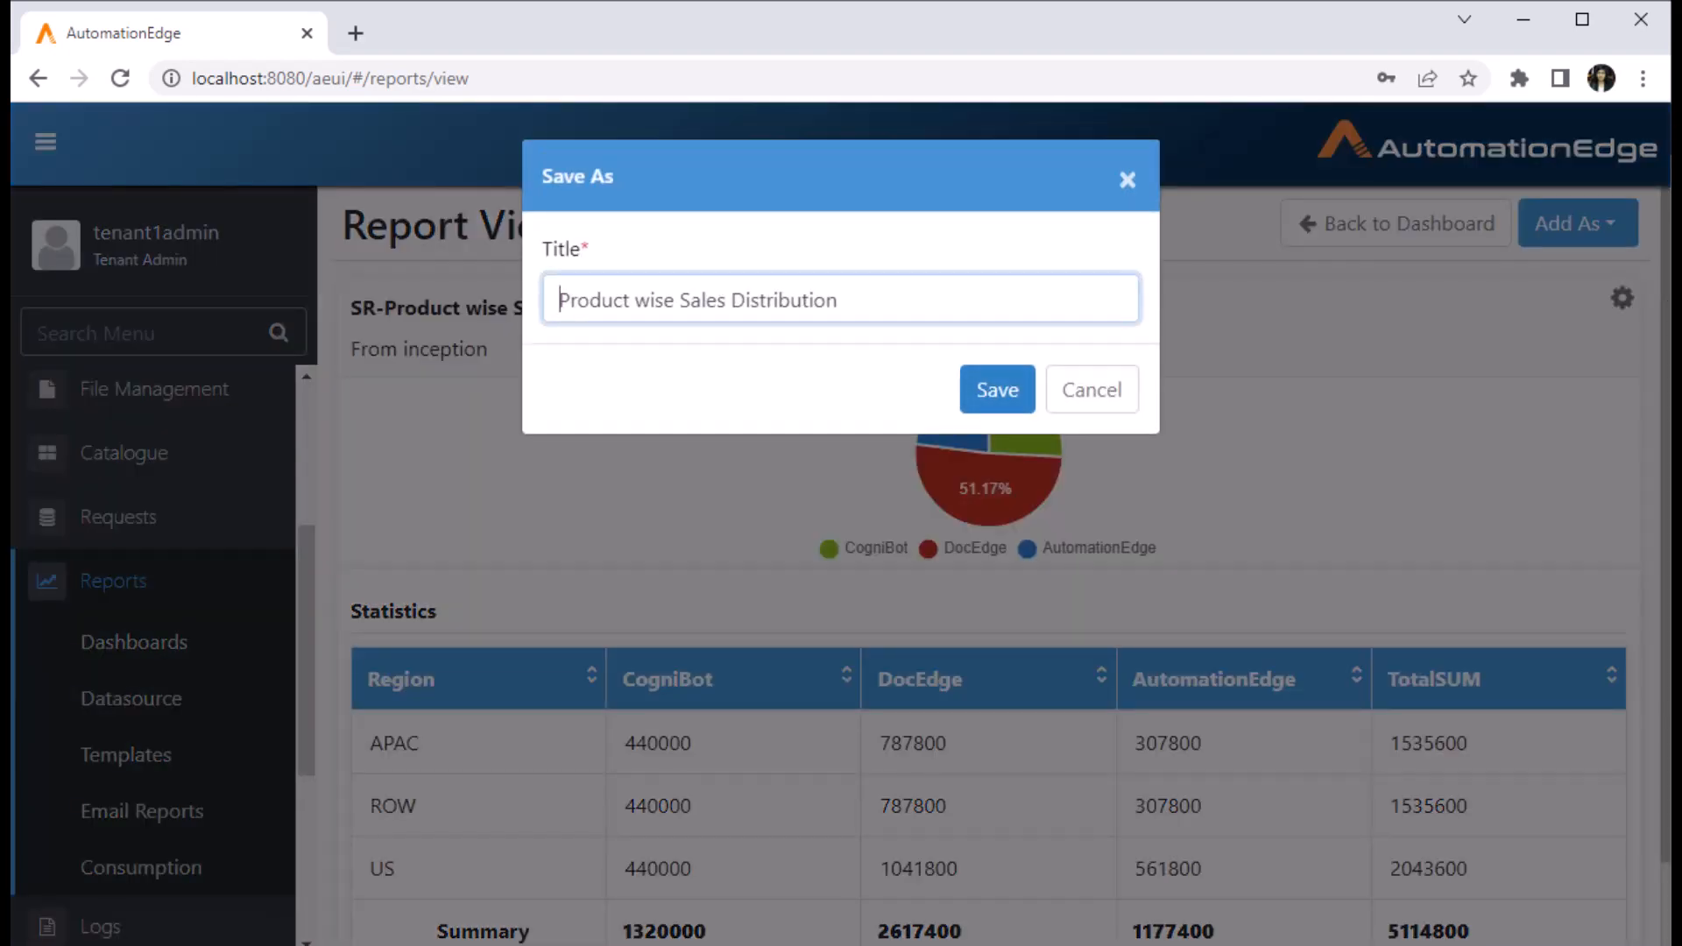
key(Tab)
key(Return)
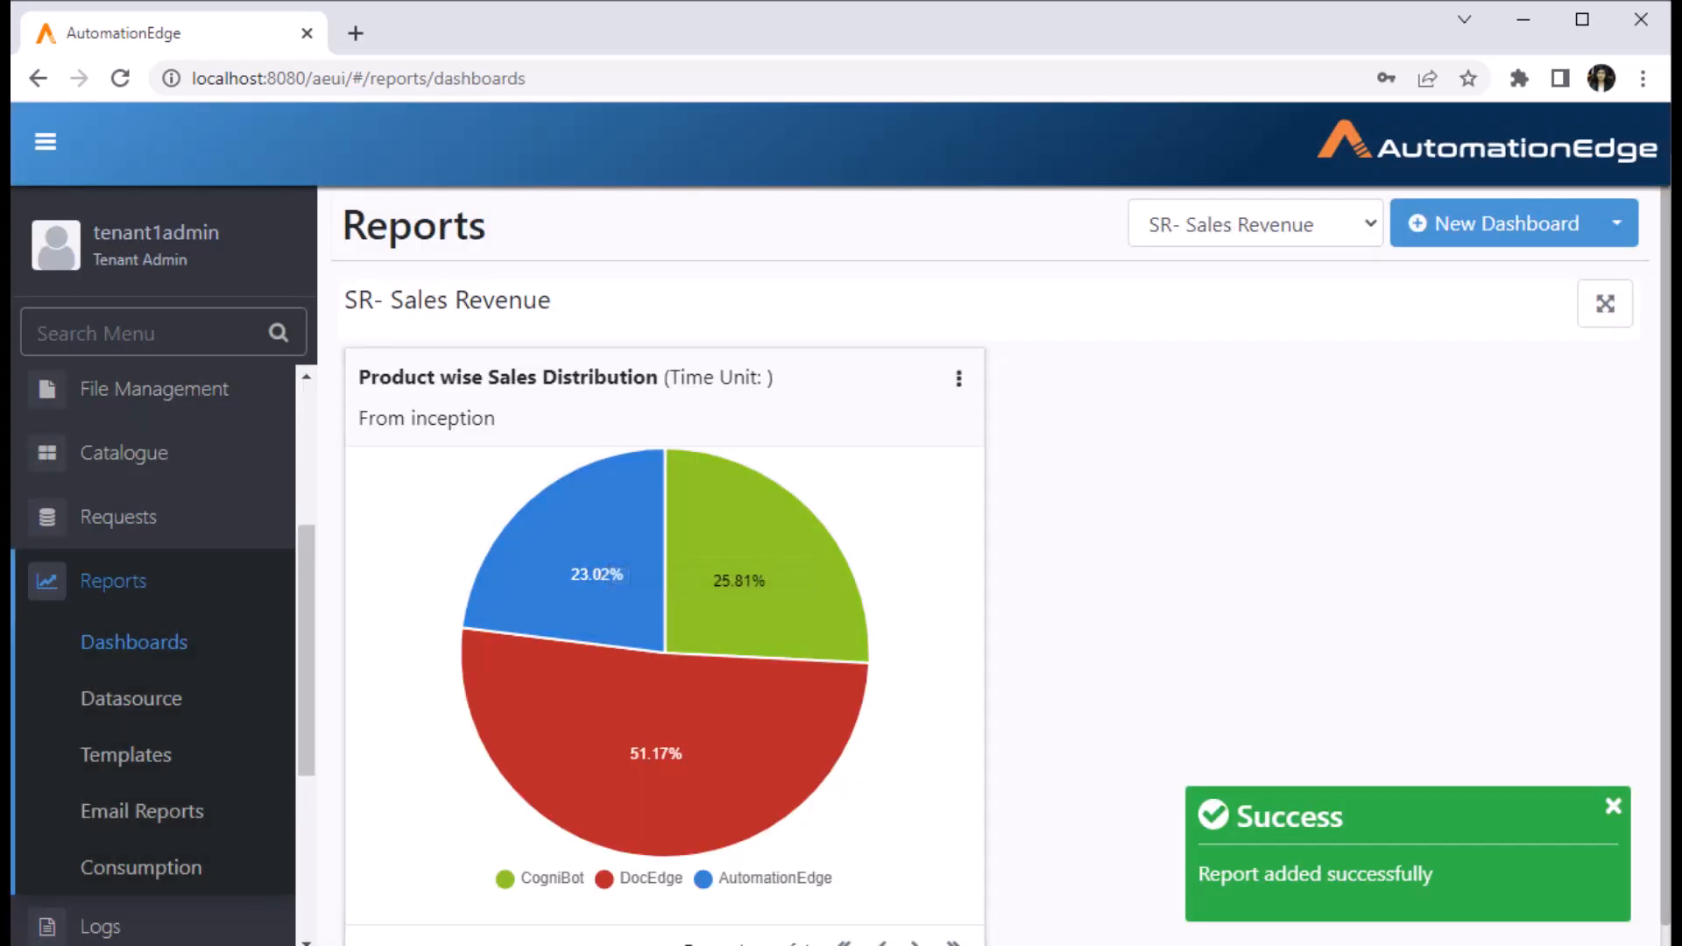
scroll(1001, 565, down, 1)
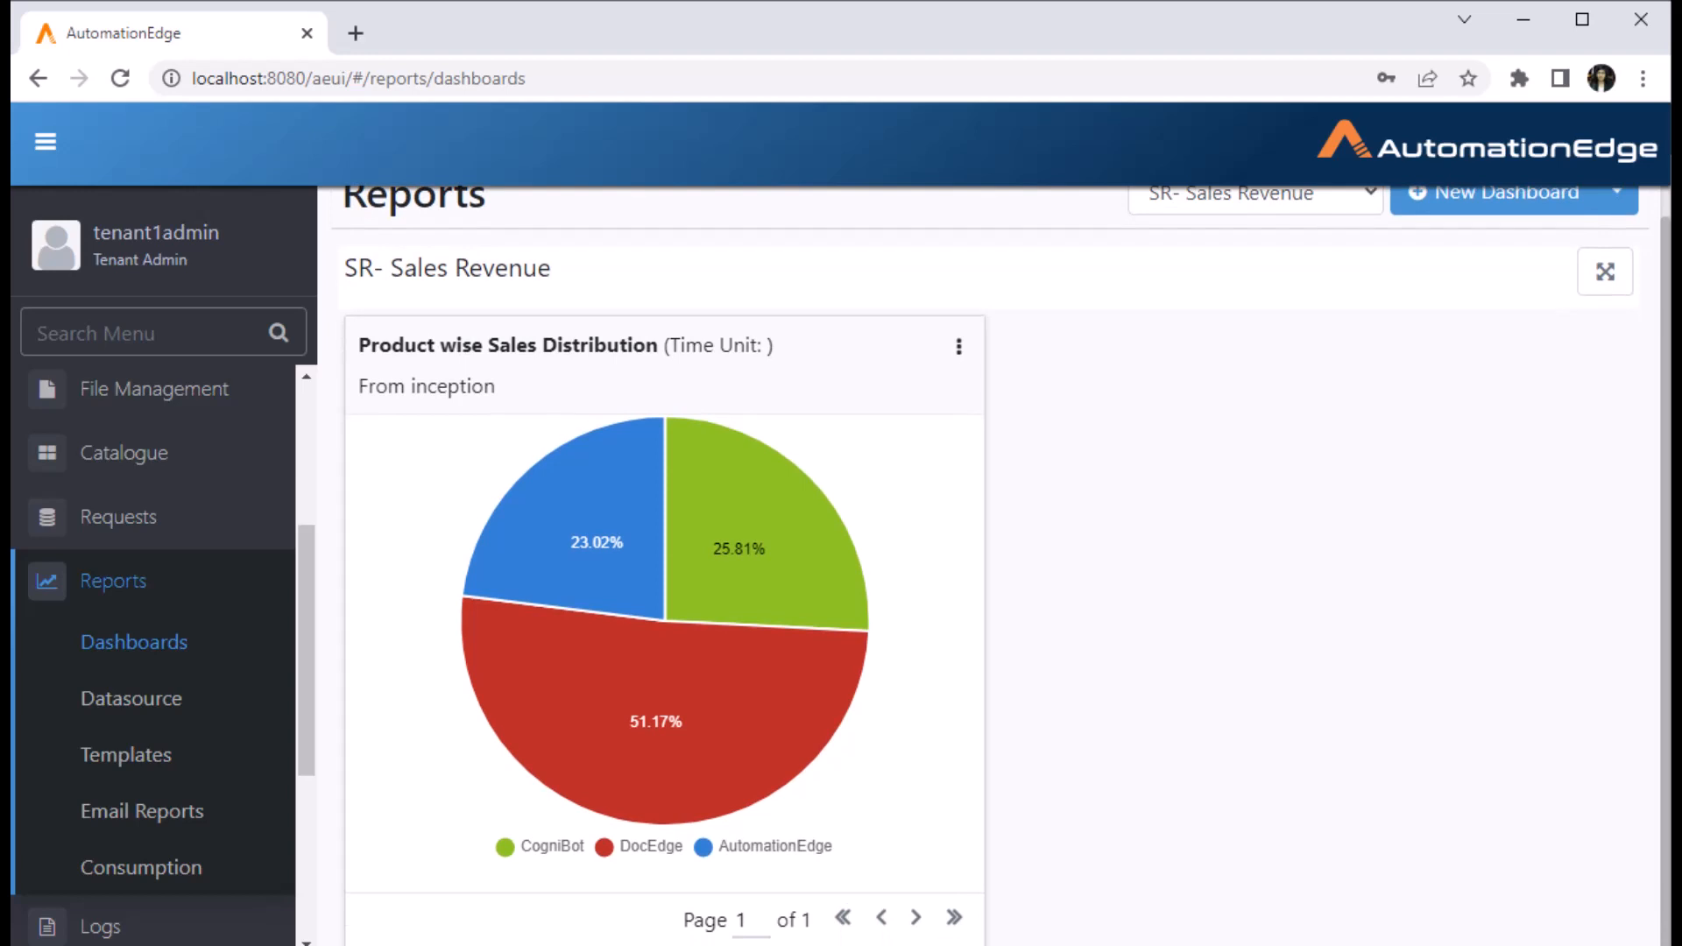
scroll(1002, 565, up, 1)
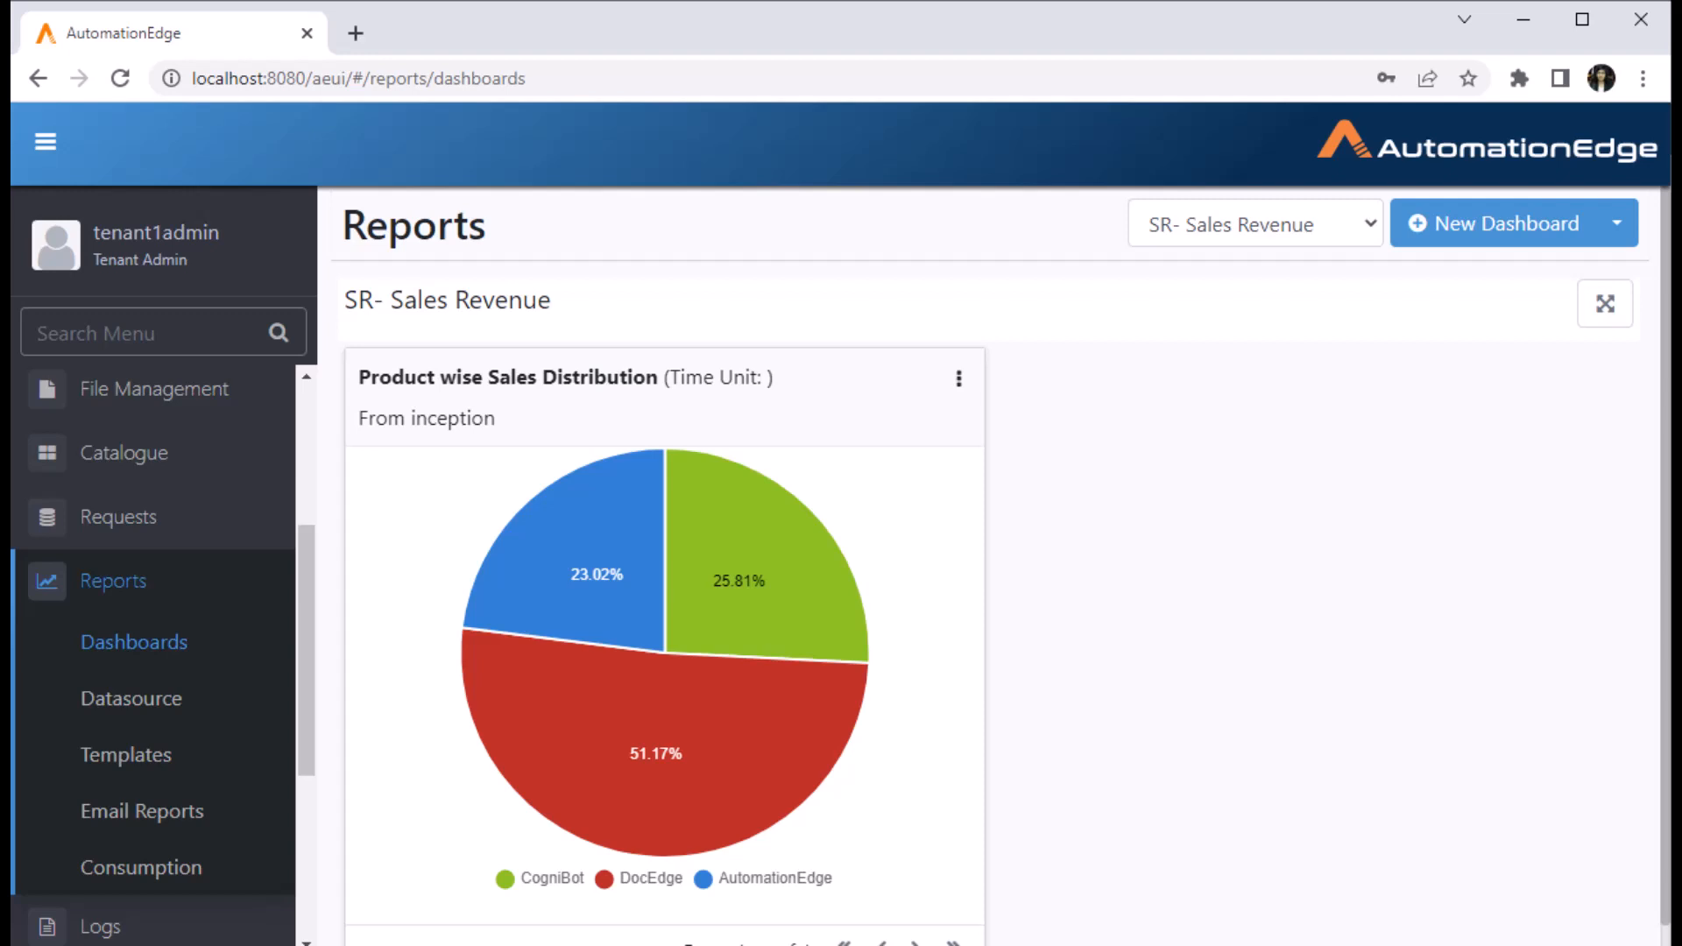
click(959, 378)
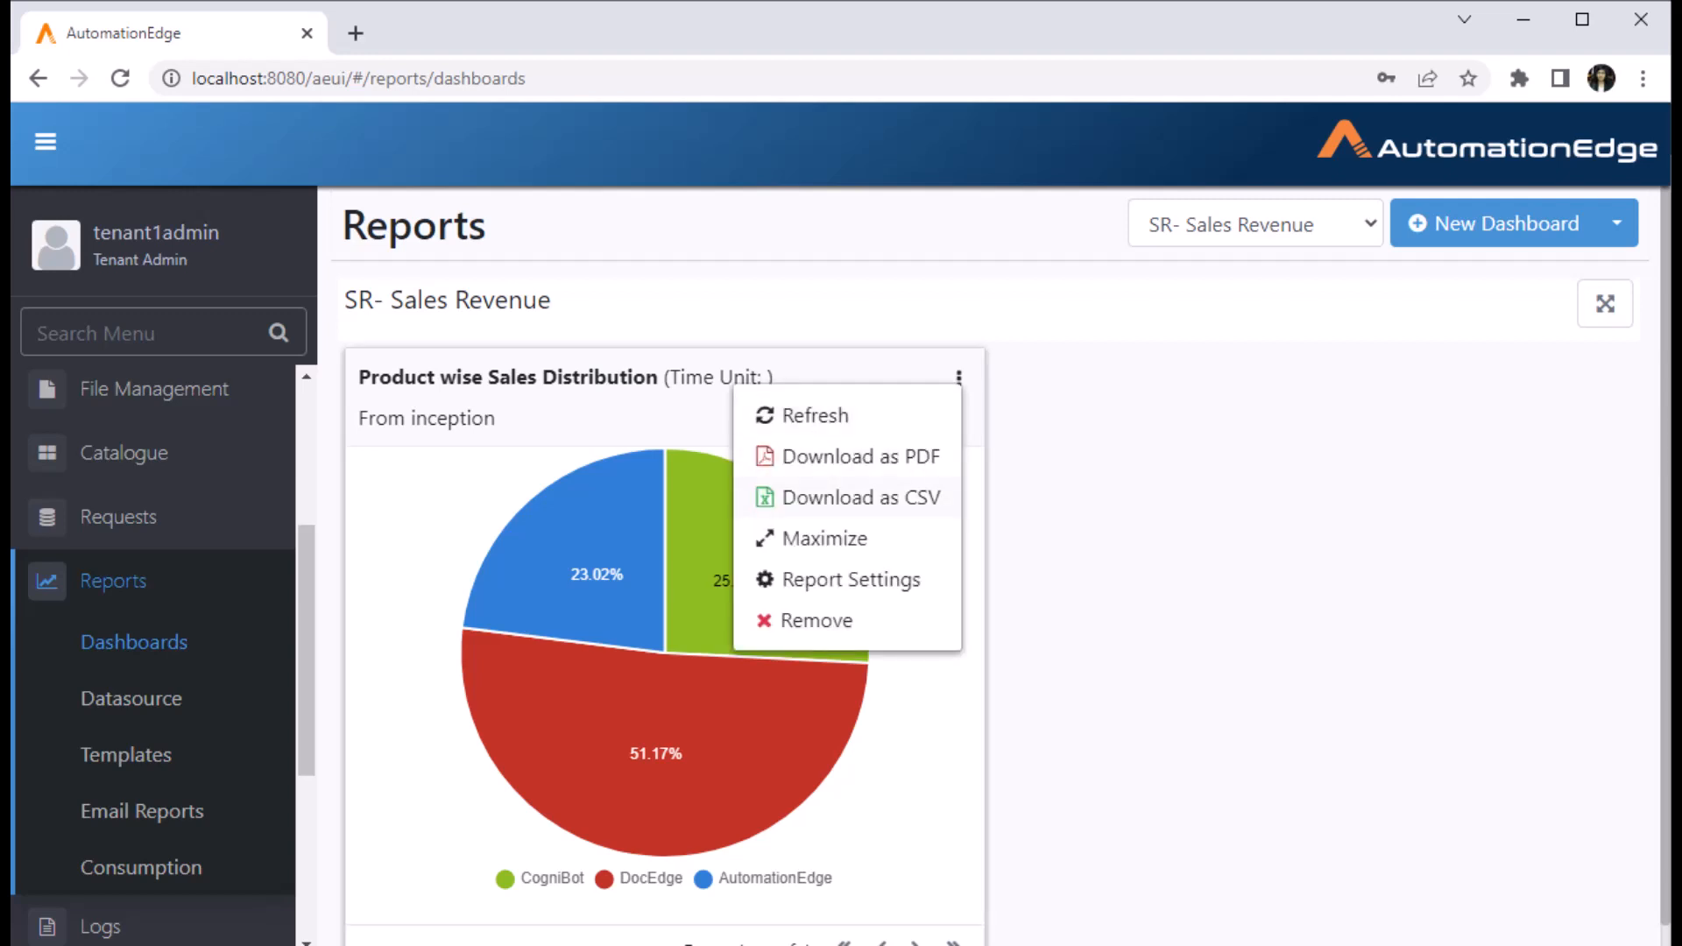
click(824, 538)
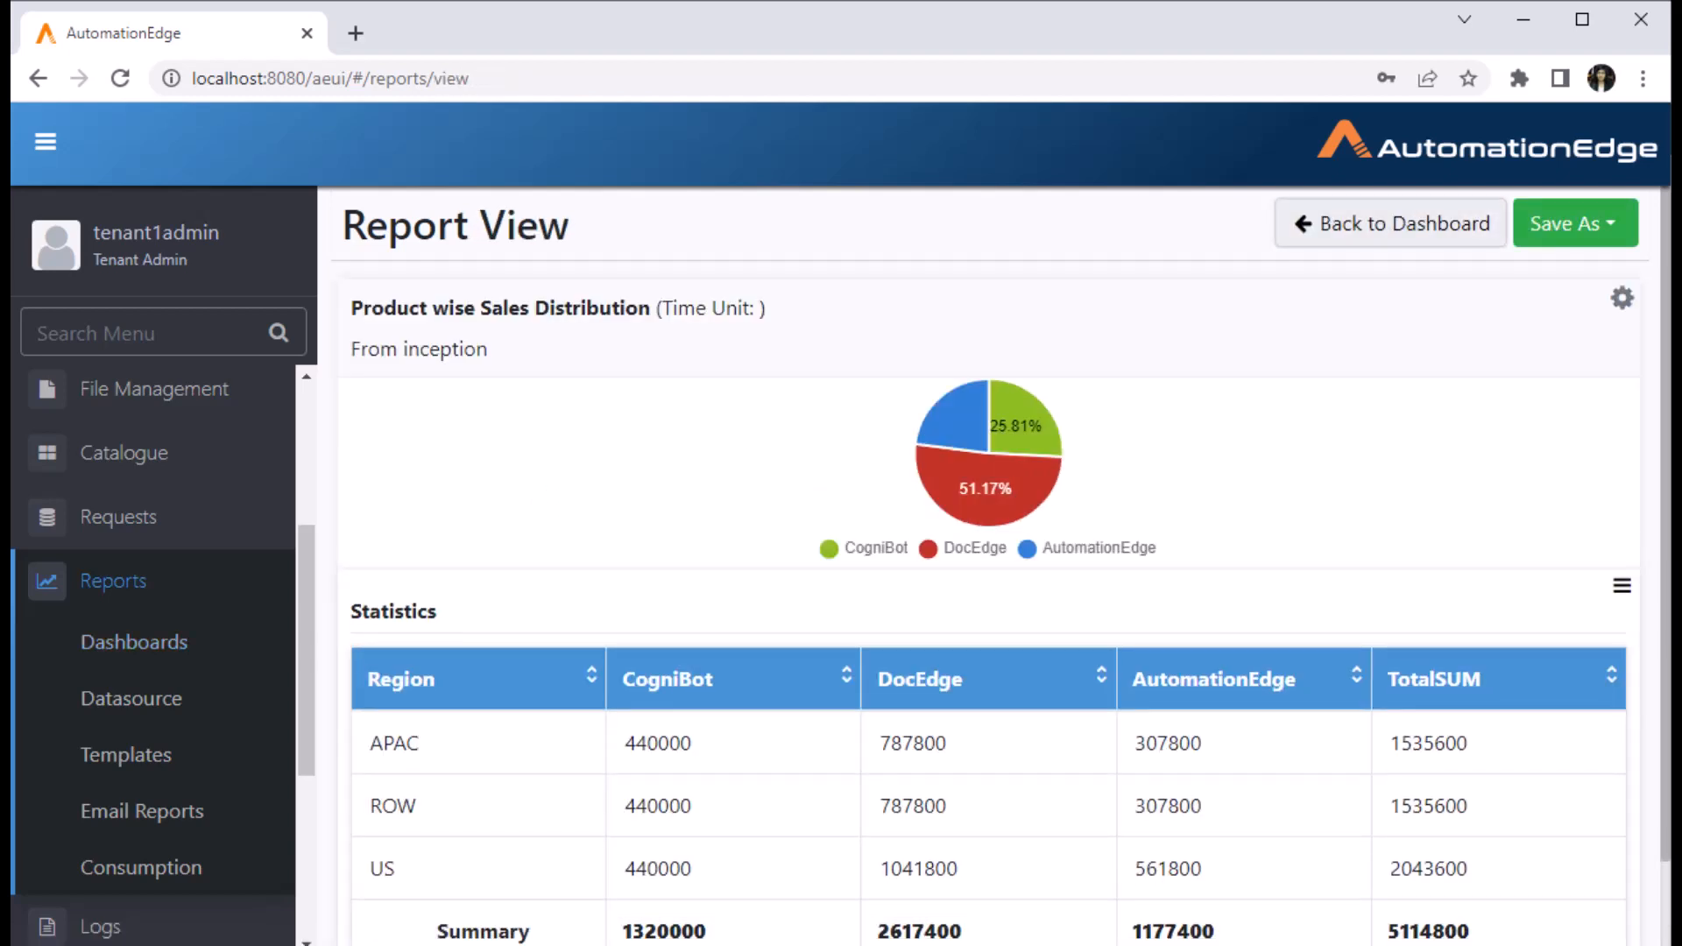
click(1391, 224)
click(959, 377)
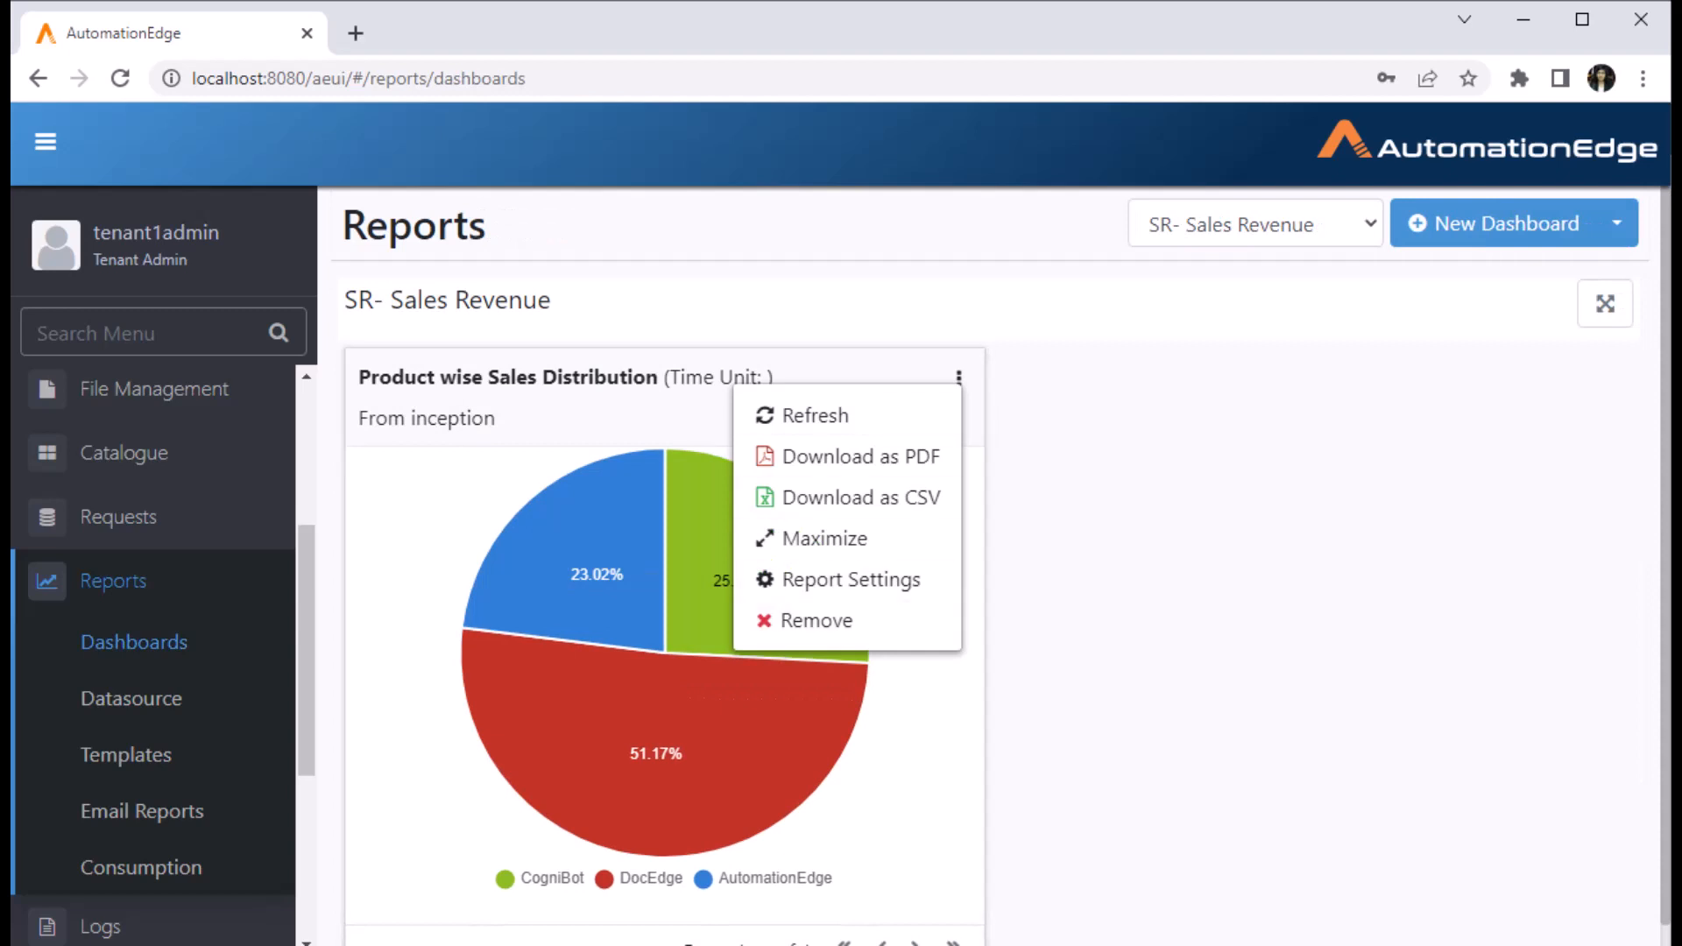
click(815, 416)
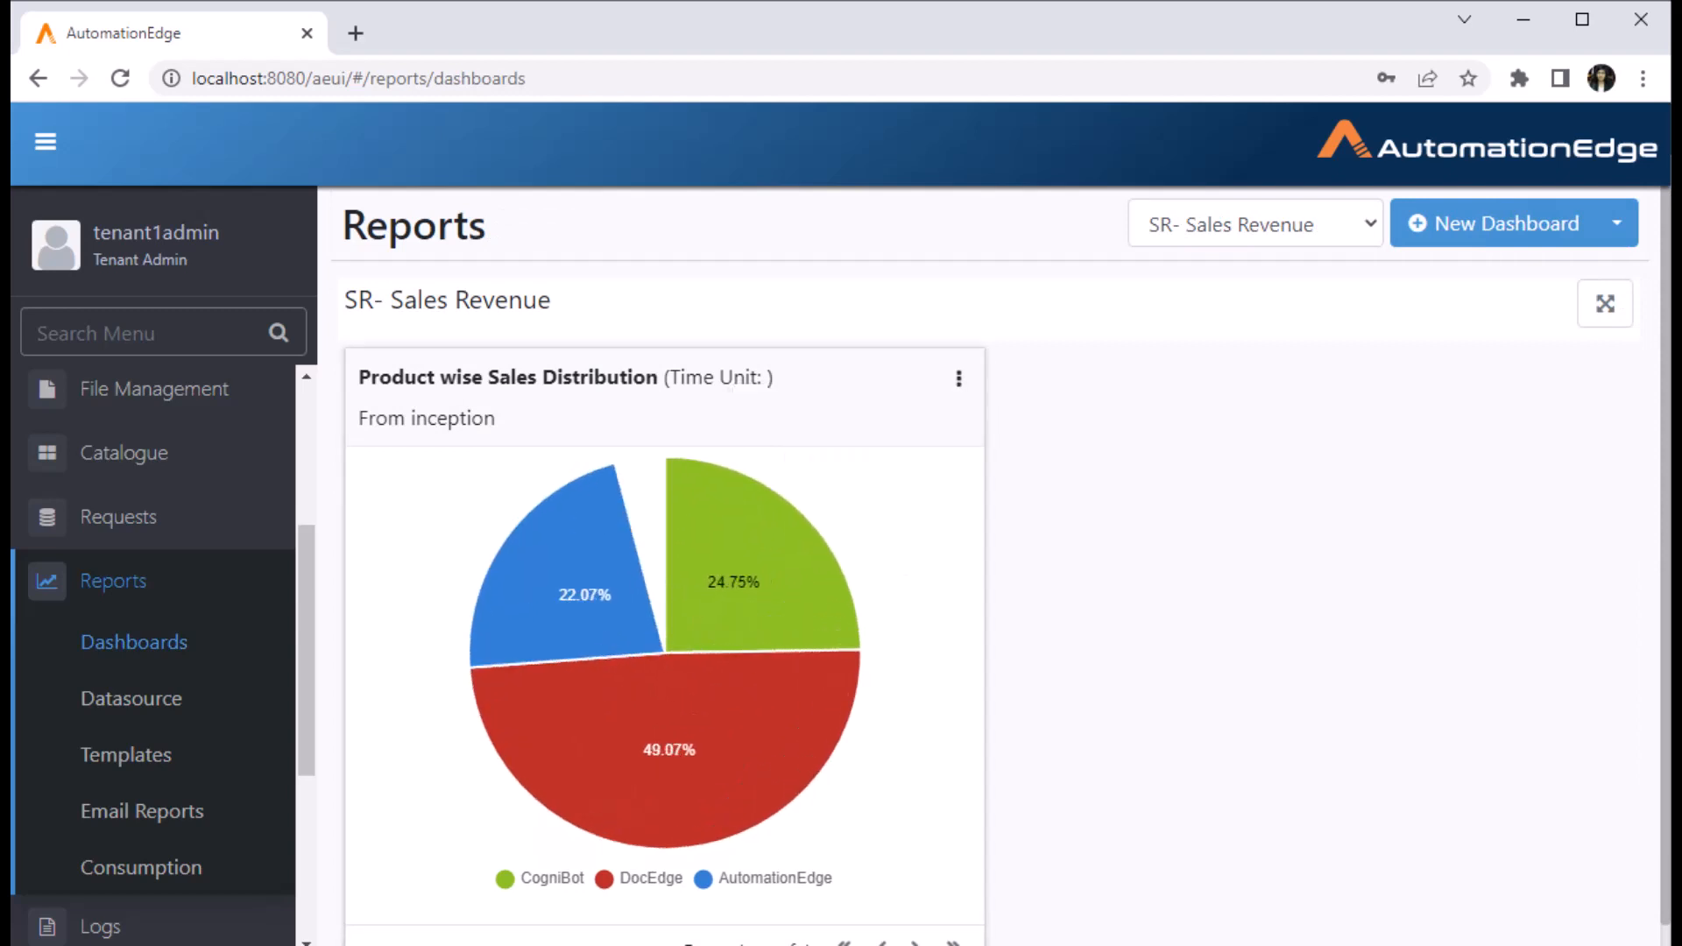